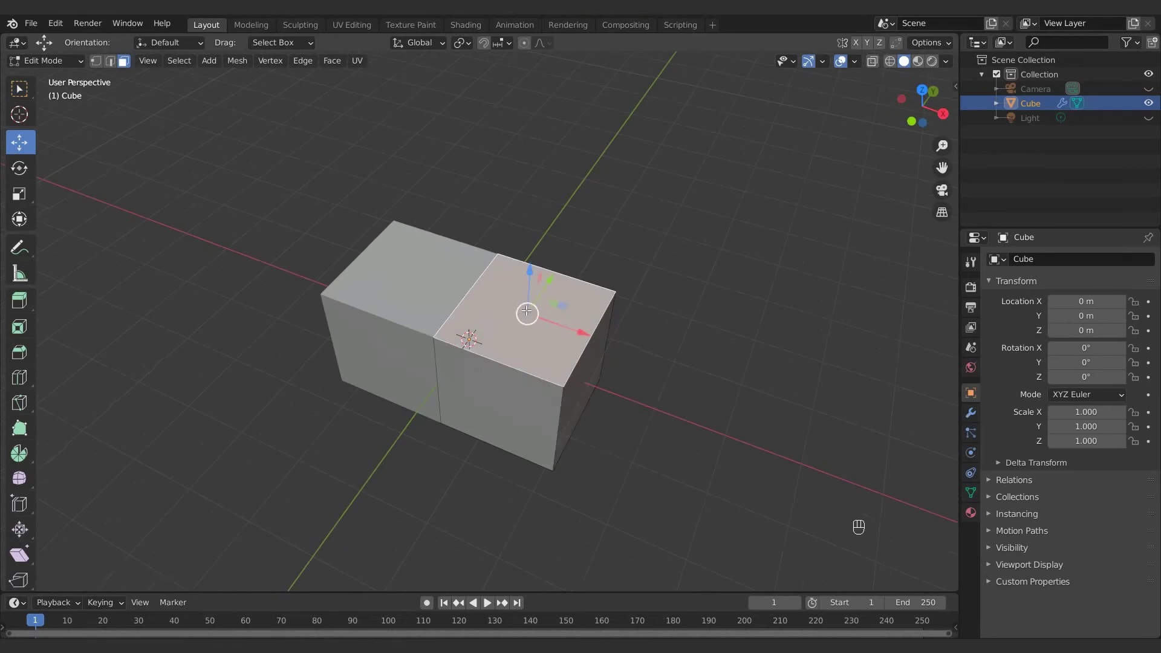
Select the whole mirrored block and scale it to stretch it lengthwise along the X axis
middle_click_drag(565, 313, 568, 297)
key("a")
key("s")
left_click(671, 339)
scroll(584, 365, "up", 3)
middle_click_drag(585, 365, 601, 386)
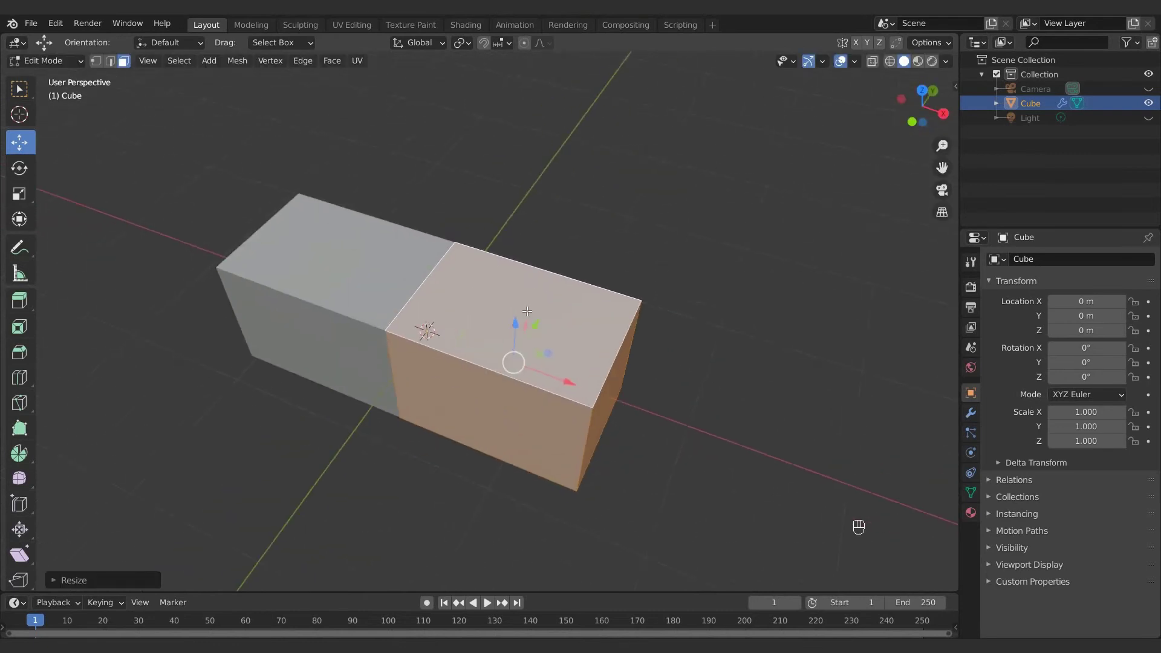
Inset the top face of the mirrored block and reshape the inset face with the Circle operation
left_click(569, 324)
key("i")
left_click(606, 281)
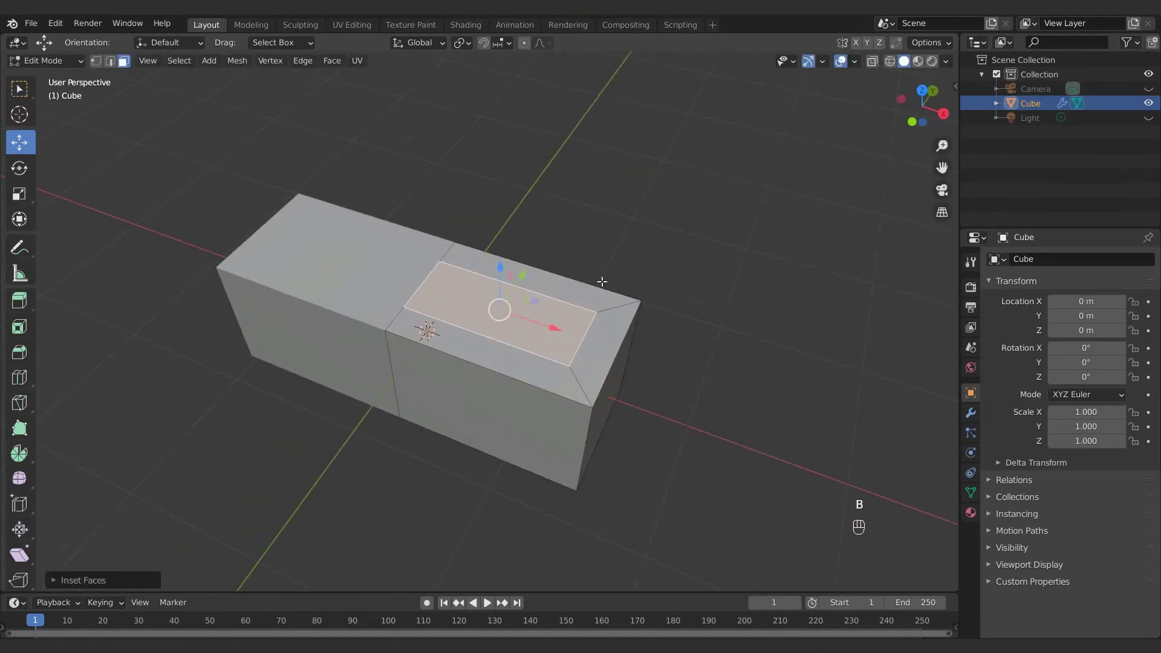
right_click(467, 293)
mouse_move(469, 294)
left_click(530, 305)
Scale down the circular top face and move its outer edge outward along the X axis
key("s")
left_click(554, 283)
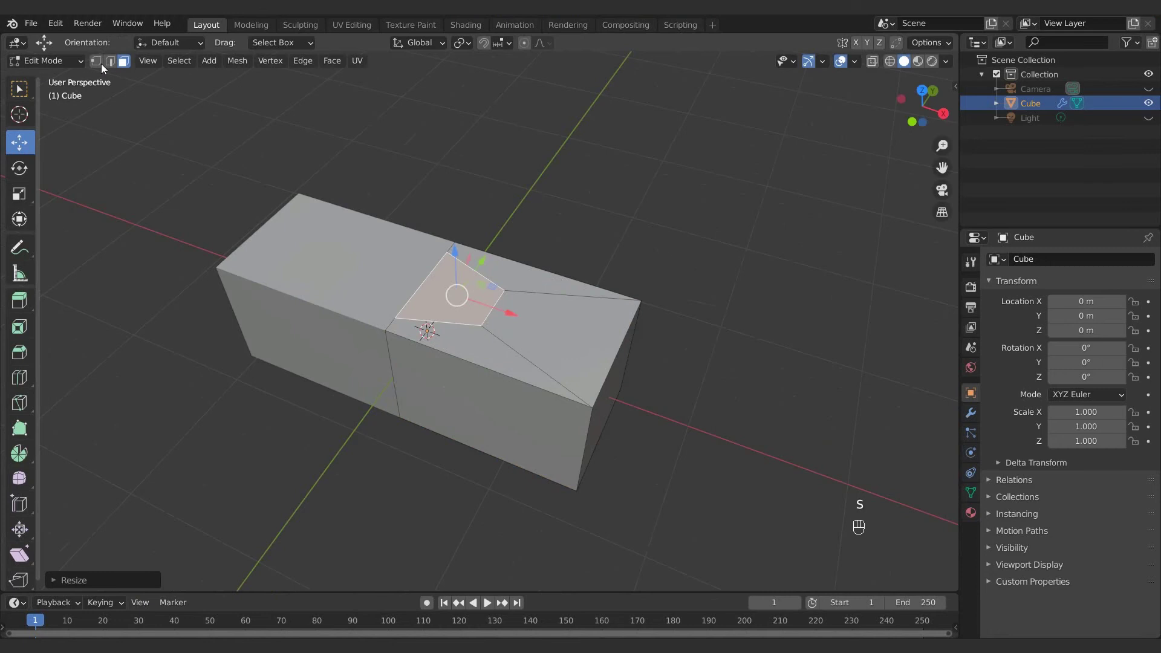
left_click_drag(520, 318, 595, 340)
middle_click_drag(580, 330, 590, 302)
Extrude the reshaped top face upward to form the sword's blade and raise its end further along Z
left_click(123, 63)
left_click(485, 287)
scroll(485, 287, "down", 1)
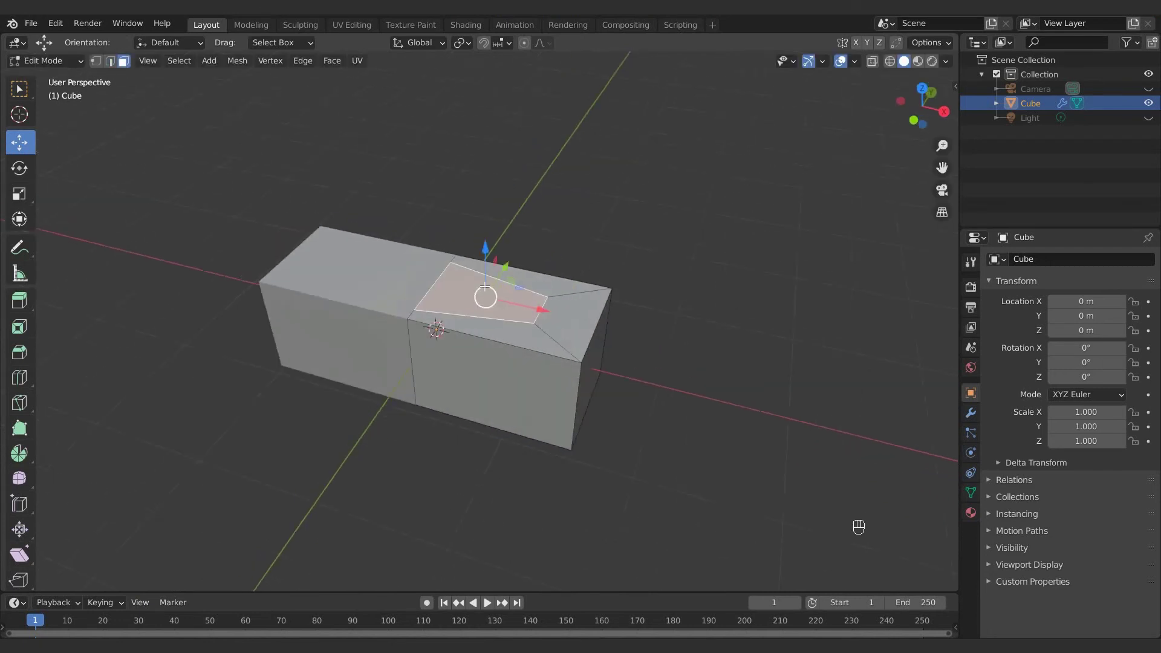
key("e")
left_click(485, 181)
scroll(485, 182, "down", 4)
middle_click_drag(485, 182, 496, 163)
middle_click_drag(496, 163, 525, 276, "shift")
left_click_drag(520, 227, 519, 102)
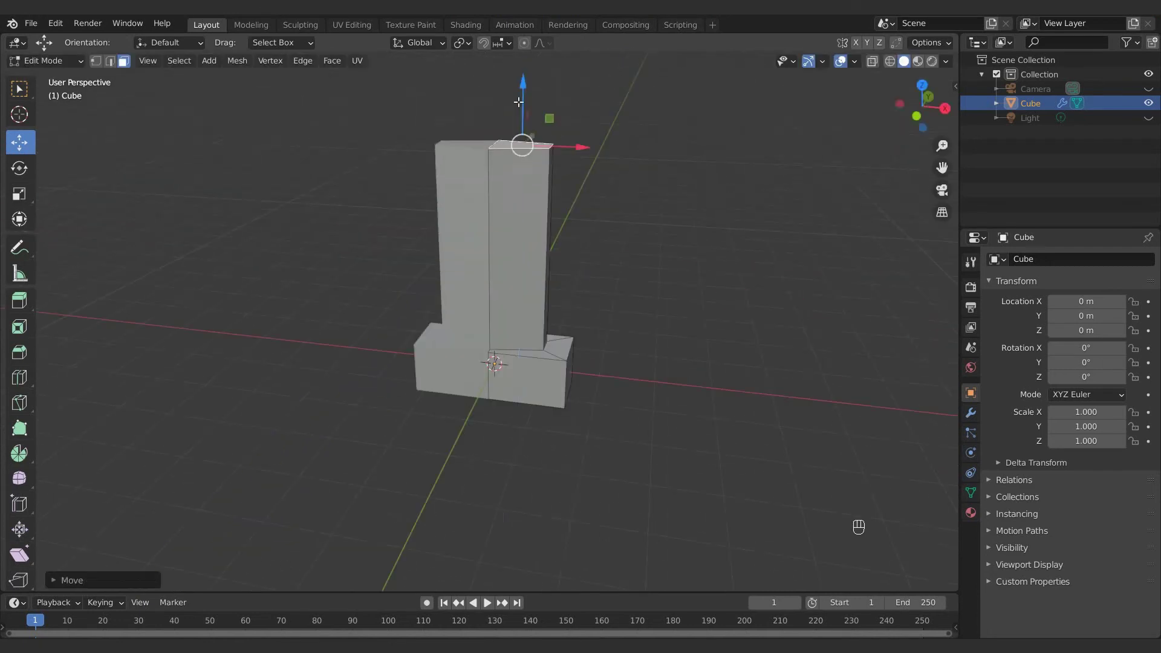
Scale down the blade's base so the blade narrows toward the guard
middle_click_drag(519, 102, 557, 150)
key("s")
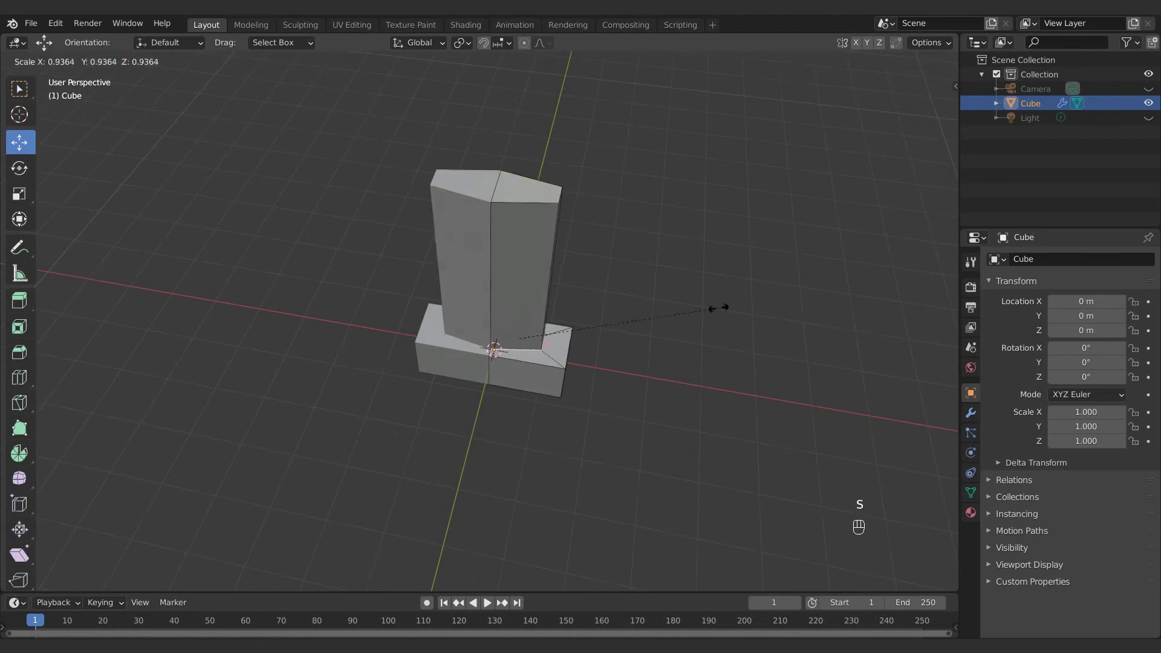
left_click(623, 306)
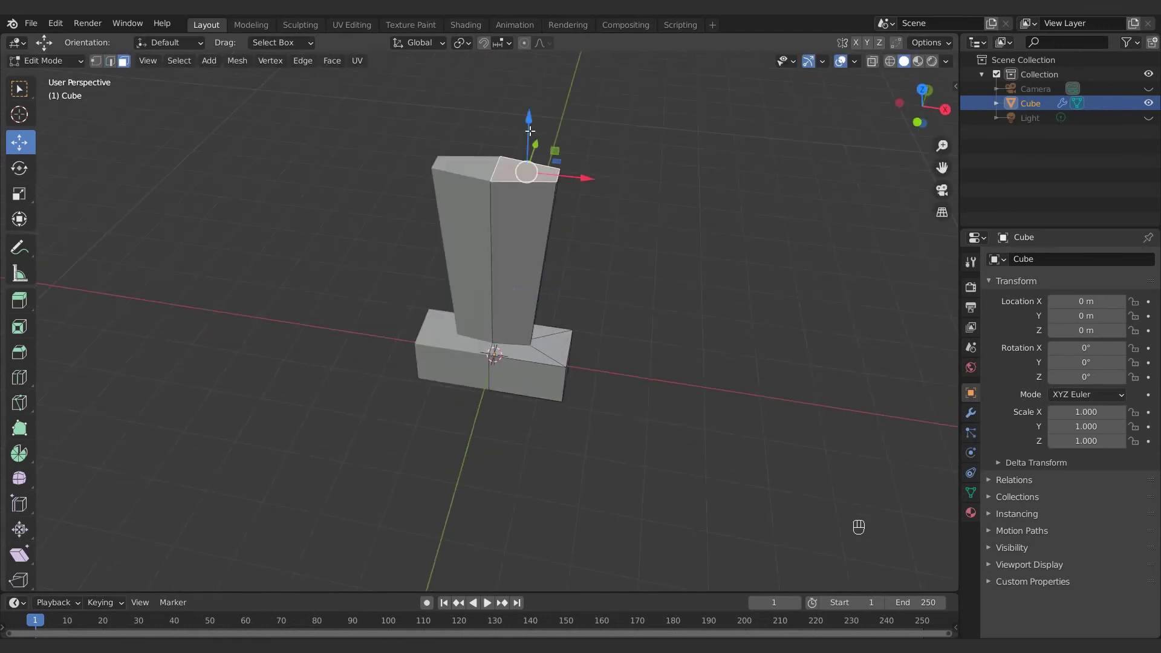
Raise the blade's top face, extrude it upward and scale the new face down to start the tip
left_click_drag(530, 131, 530, 115)
middle_click_drag(638, 221, 622, 278)
key("e")
left_click(544, 79)
key("s")
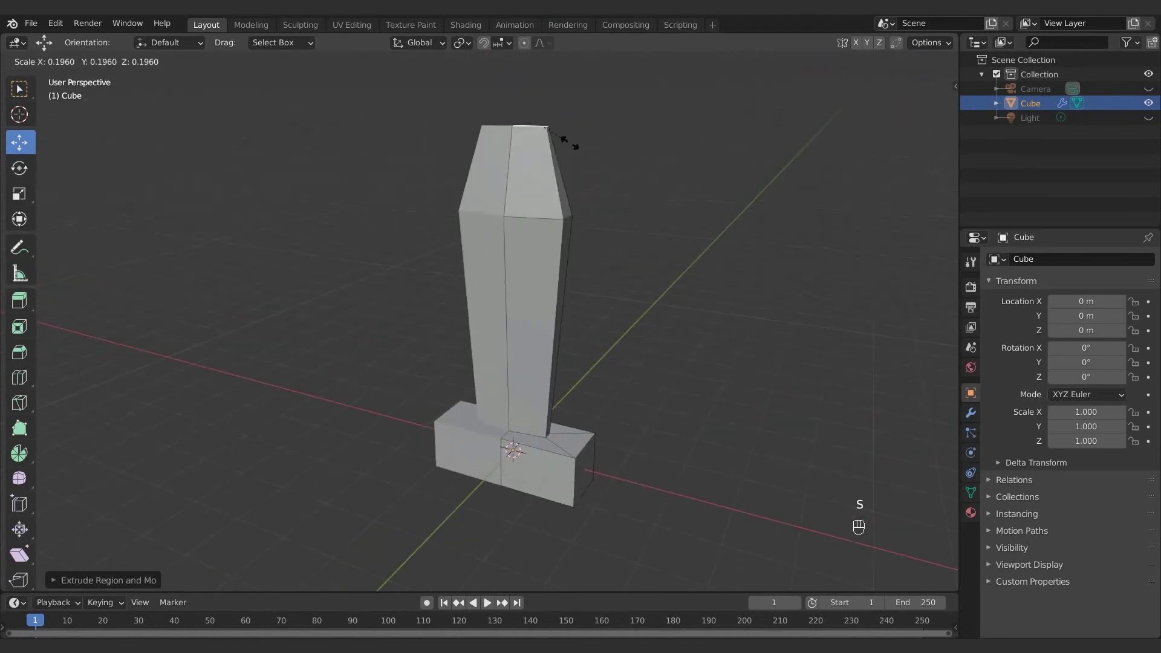
left_click(570, 144)
Move the outer edge of the blade's top inward along X and scale the top down to a sharp tip
middle_click_drag(569, 144, 566, 195)
scroll(565, 195, "up", 4)
left_click_drag(561, 282, 239, 139)
left_click_drag(431, 218, 430, 210)
middle_click_drag(430, 216, 454, 235)
scroll(458, 233, "up", 4)
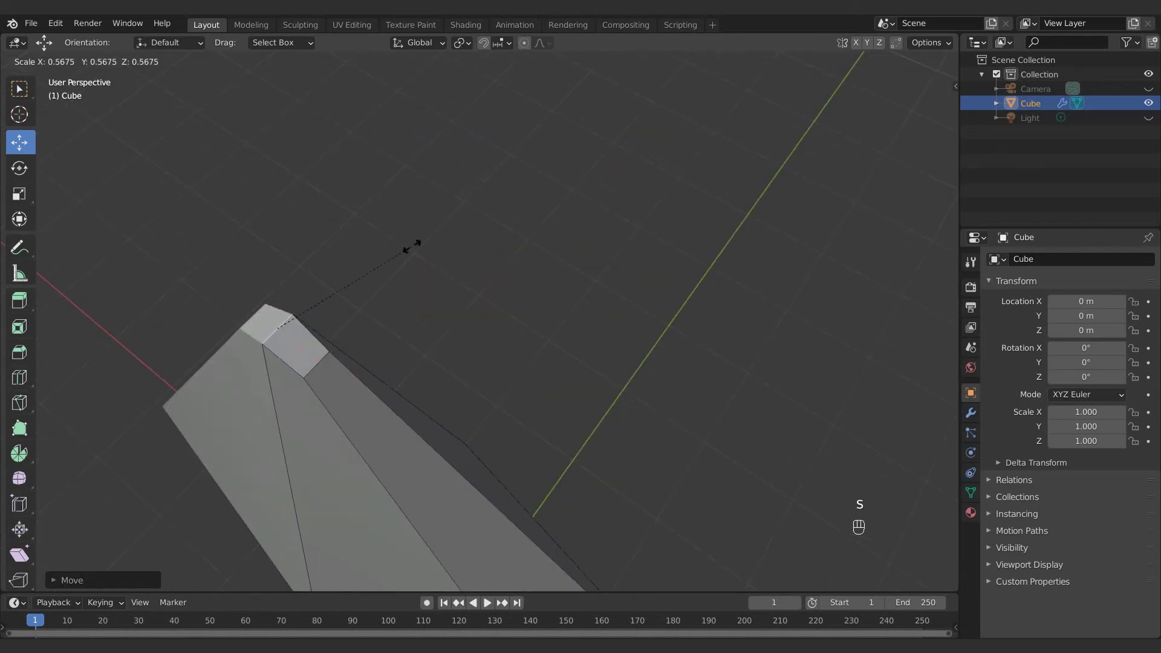
key("s")
left_click(423, 293)
middle_click_drag(444, 330, 477, 280)
scroll(490, 279, "down", 8)
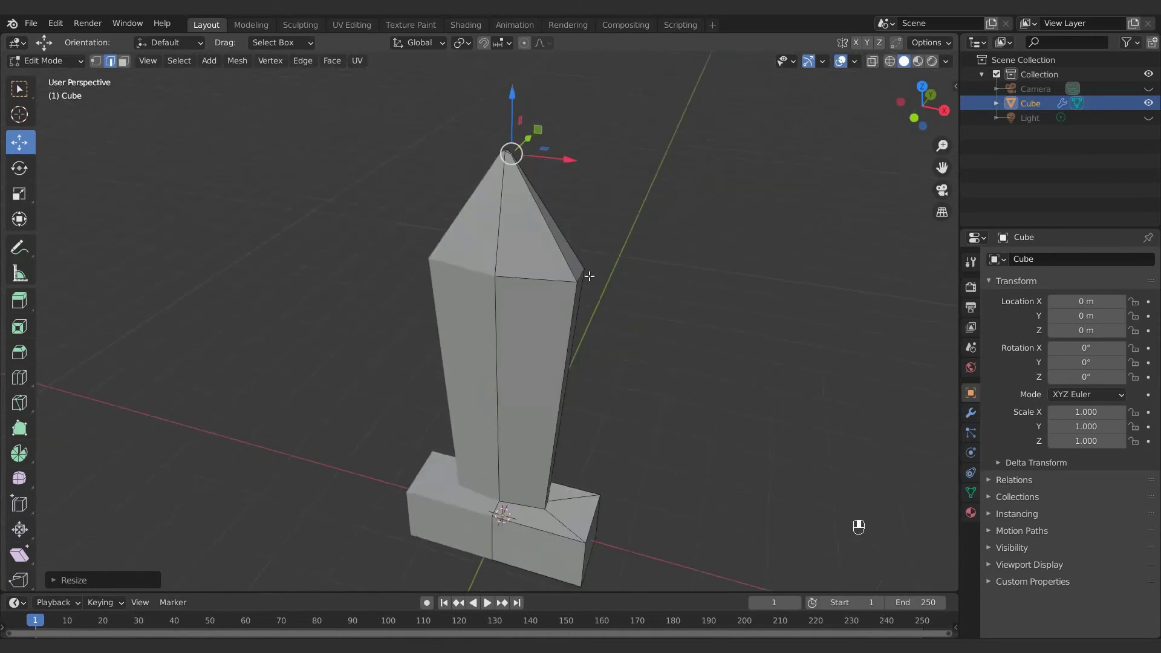
Inset the face on the underside of the guard
middle_click_drag(589, 274, 611, 266)
scroll(613, 391, "up", 1)
middle_click_drag(612, 514, 584, 336, "shift")
key("3")
left_click(584, 333)
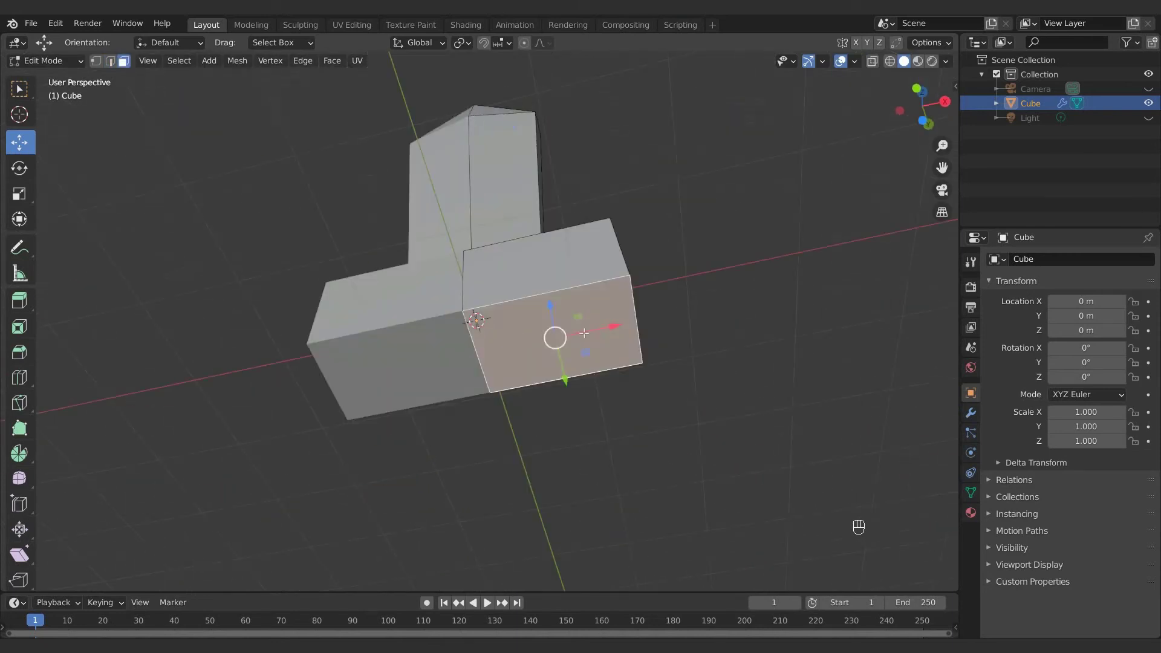
key("i")
left_click(679, 280)
Reshape the guard's inset underside face with the Circle operation and scale it down
right_click(600, 314)
left_click(648, 325)
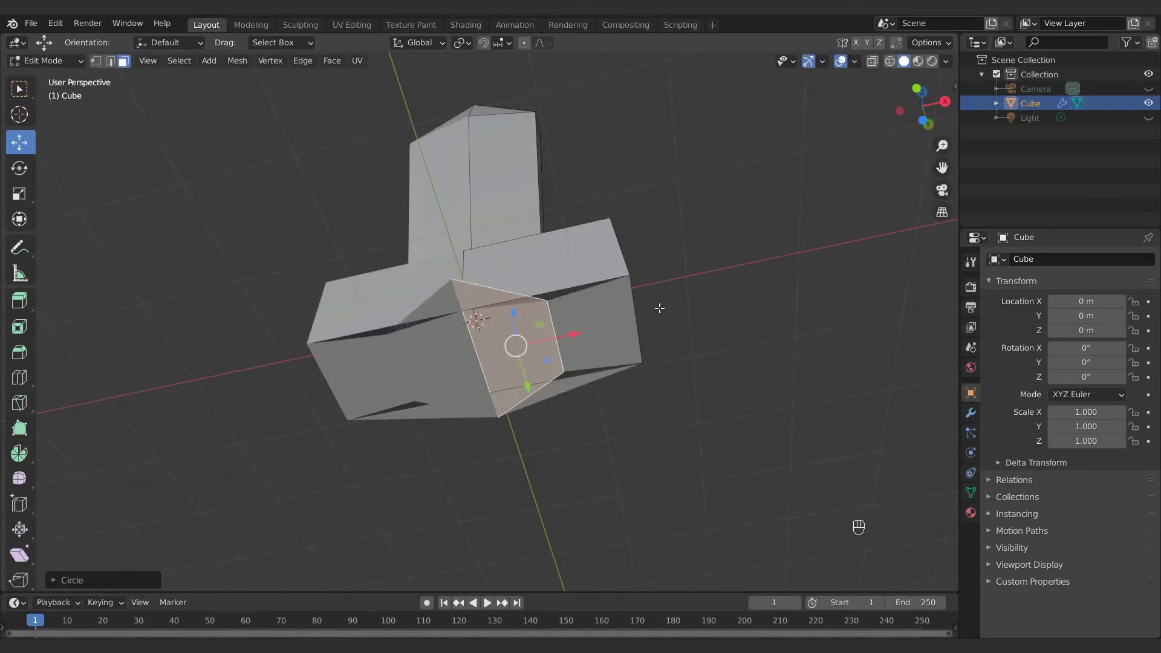
key("s")
left_click(609, 293)
Add a loop cut lengthwise through the middle of the guard and adjust the underside circle's vertices to round its outline
middle_click_drag(608, 292, 540, 307)
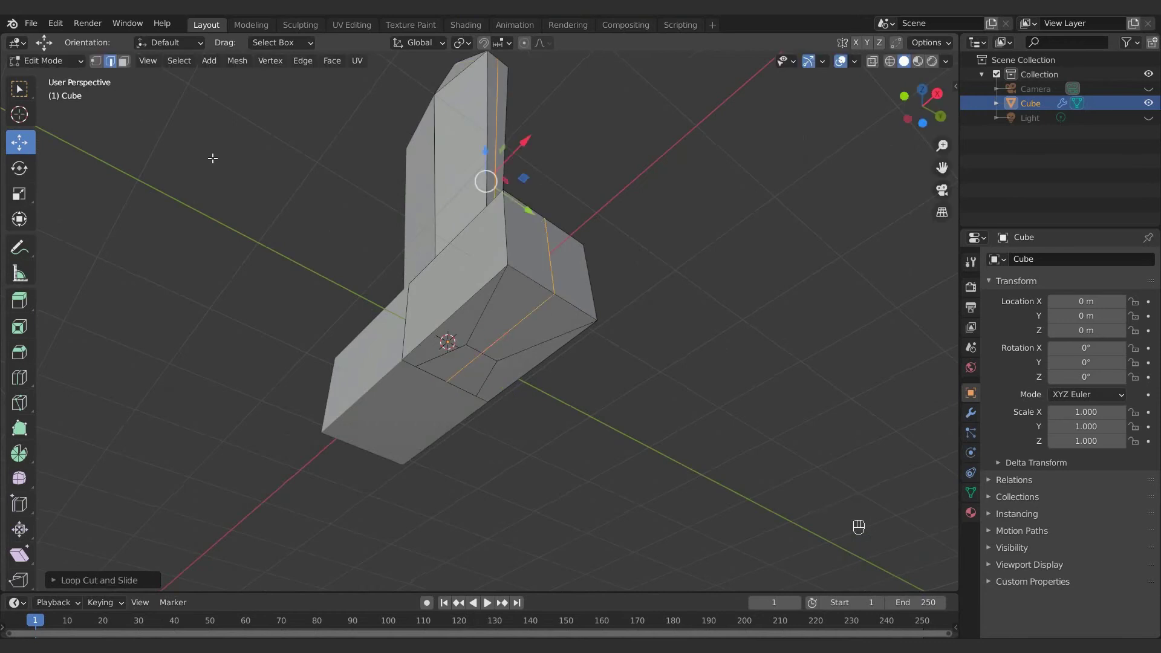
left_click(95, 61)
middle_click_drag(518, 384, 521, 355)
scroll(519, 352, "up", 2)
left_click(451, 290)
left_click(486, 298)
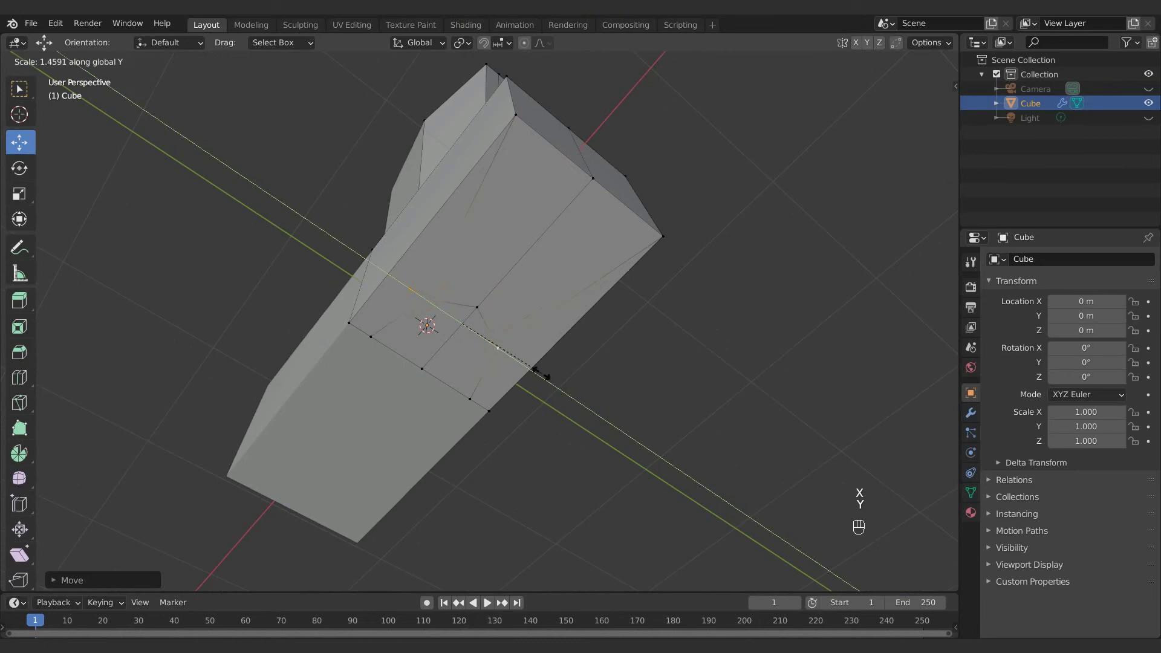
right_click(536, 370)
Extrude the rounded underside faces downward into a short collar and shift its outer edge slightly inward along X
middle_click_drag(428, 337, 460, 436)
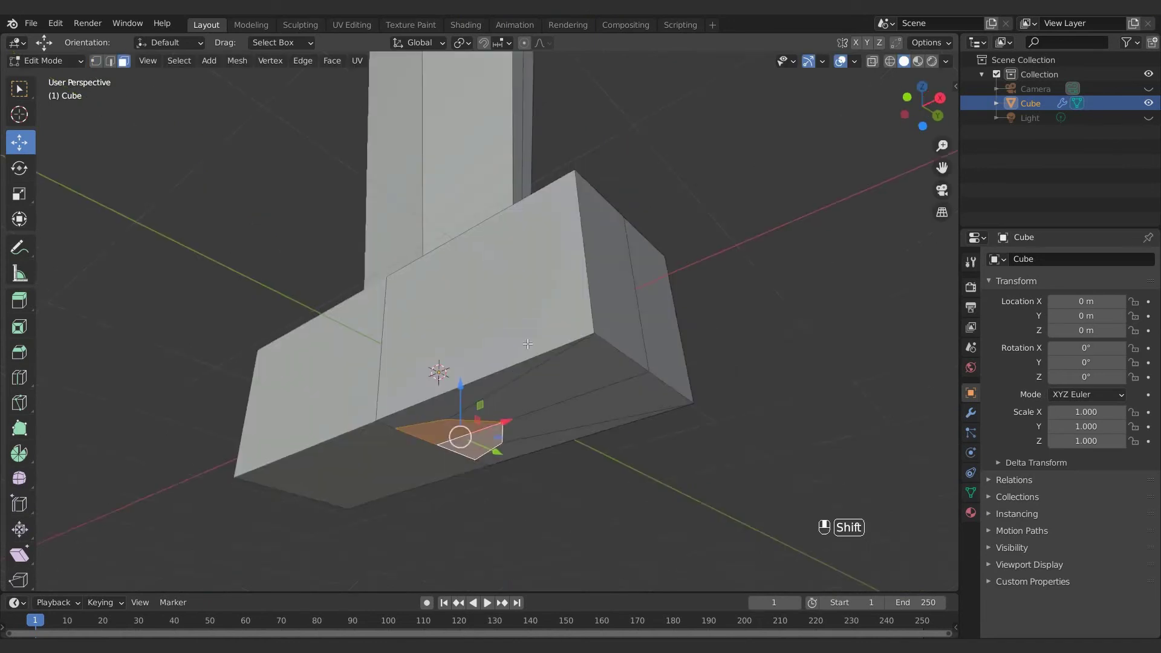
key("e")
left_click(496, 313)
middle_click_drag(496, 312, 499, 279)
left_click_drag(614, 224, 606, 229)
middle_click_drag(619, 265, 622, 296)
middle_click_drag(166, 100, 160, 85)
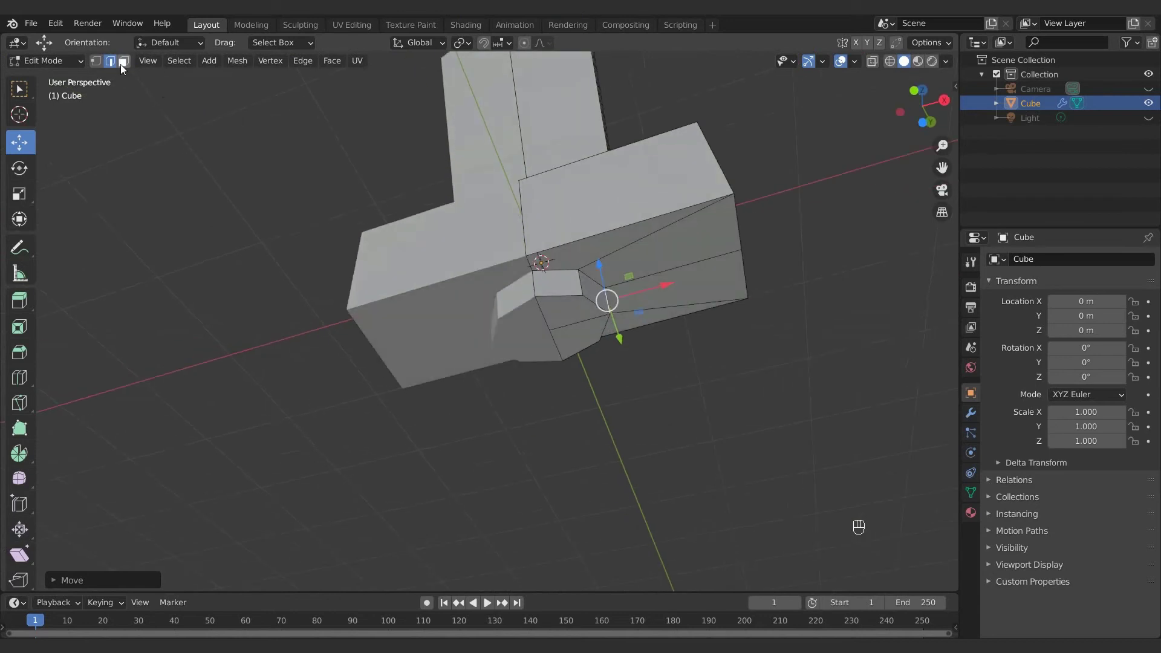
Select the collar's side faces and scale them along the Z axis
middle_click_drag(628, 302, 411, 266)
left_click(404, 263, "shift")
left_click(424, 283, "shift")
key("s")
left_click(514, 241)
middle_click_drag(514, 241, 251, 154)
key("ctrl+z")
key("s")
key("z")
left_click(677, 326)
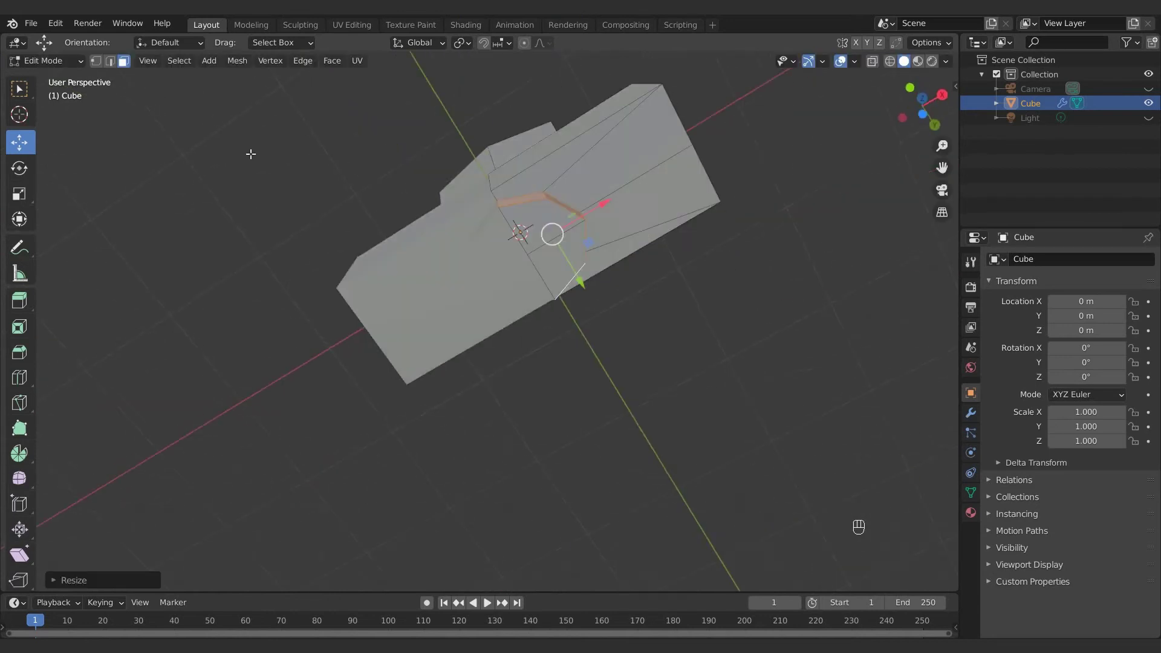
Inset the bottom faces of the collar under the guard
left_click(580, 256, "shift")
middle_click_drag(656, 242, 666, 266)
key("i")
left_click(751, 222)
middle_click_drag(751, 222, 741, 260)
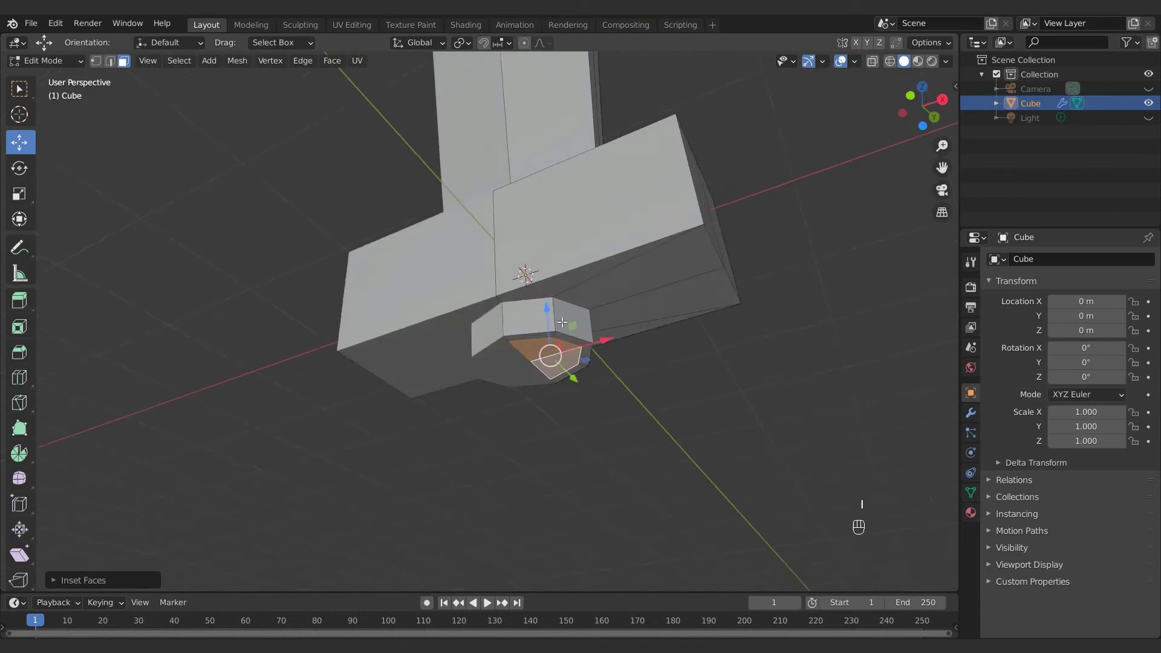
Extrude the inset collar faces downward to form the sword's long grip
scroll(559, 315, "down", 2)
key("e")
left_click(564, 478)
scroll(605, 411, "down", 3)
middle_click_drag(611, 387, 617, 354)
scroll(617, 354, "up", 3)
Widen the grip's lower end and extrude it down into a pommel with a beveled bottom edge
key("s")
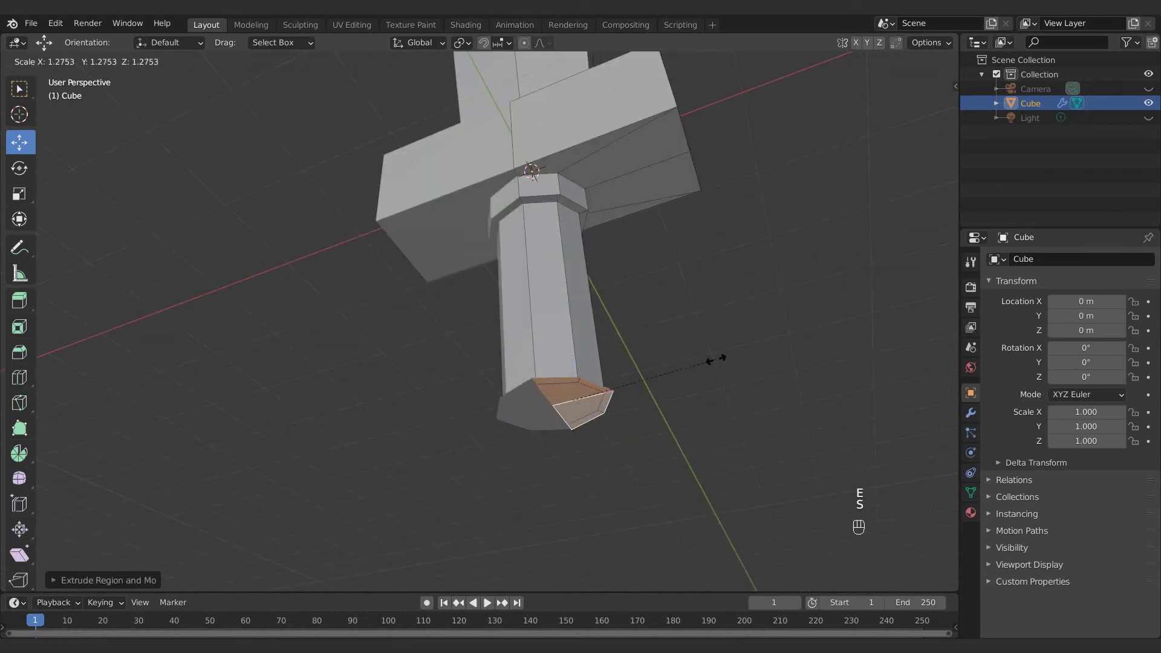
key("e")
left_click(580, 399)
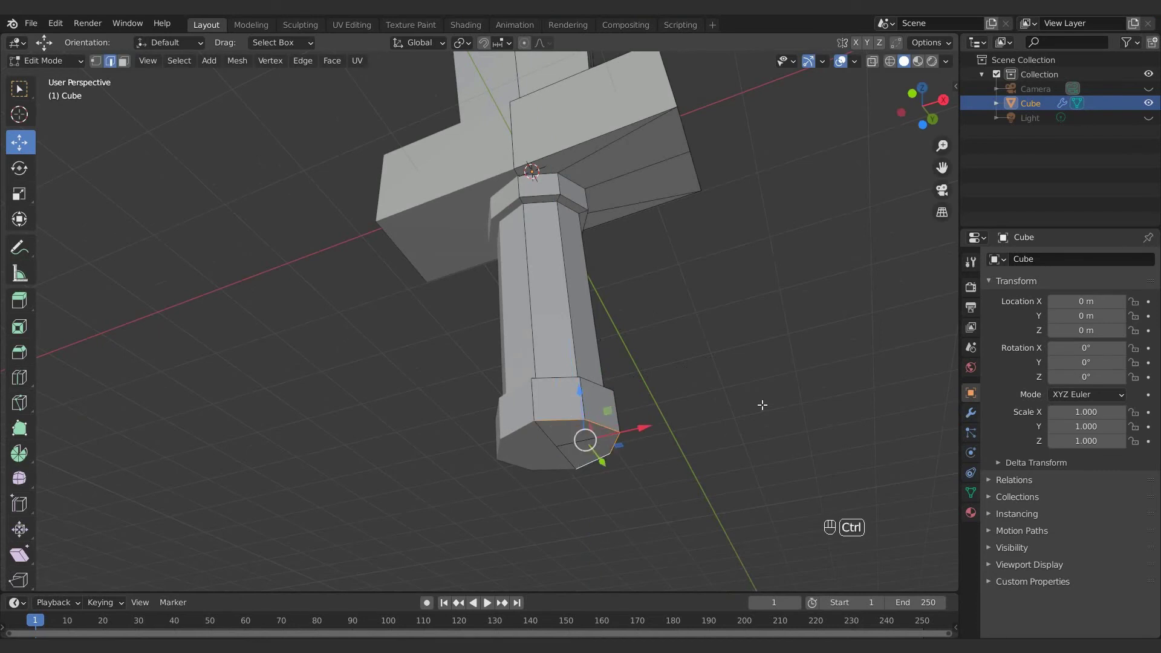
left_click(778, 430)
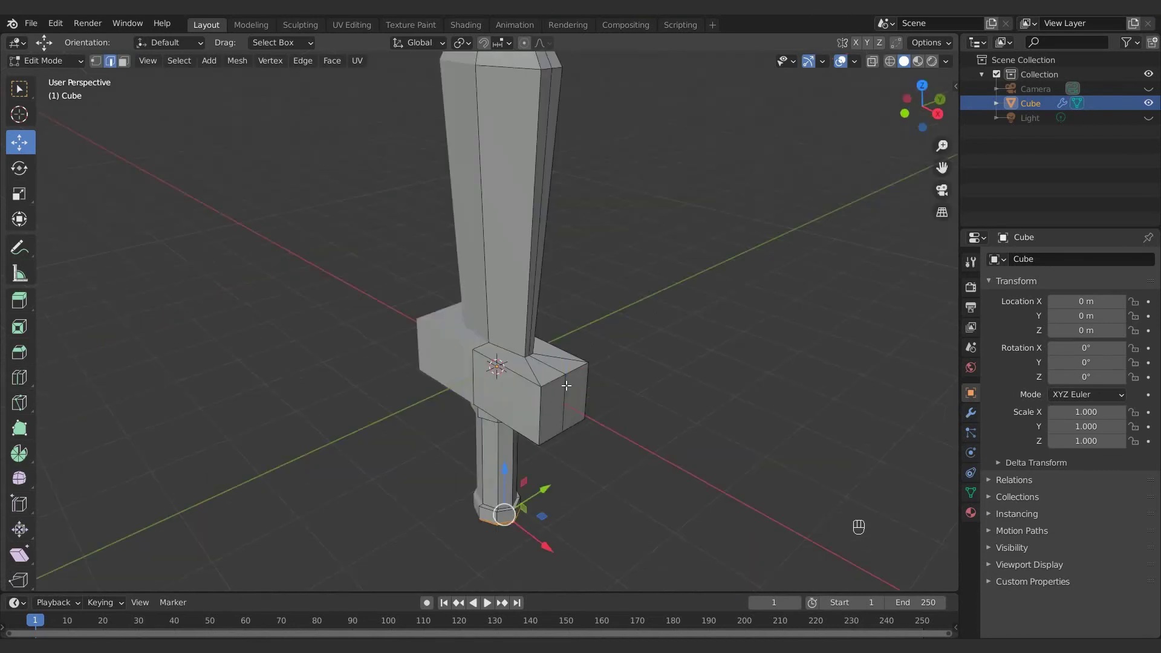
Move the middle vertical edge at the guard's end outward along X to make the end pointed
left_click(565, 385)
left_click_drag(598, 417, 618, 434)
middle_click_drag(618, 434, 625, 366)
Extrude the guard's end faces outward into upward-curving tips and check the shape in Object Mode
left_click(124, 61)
left_click(629, 383)
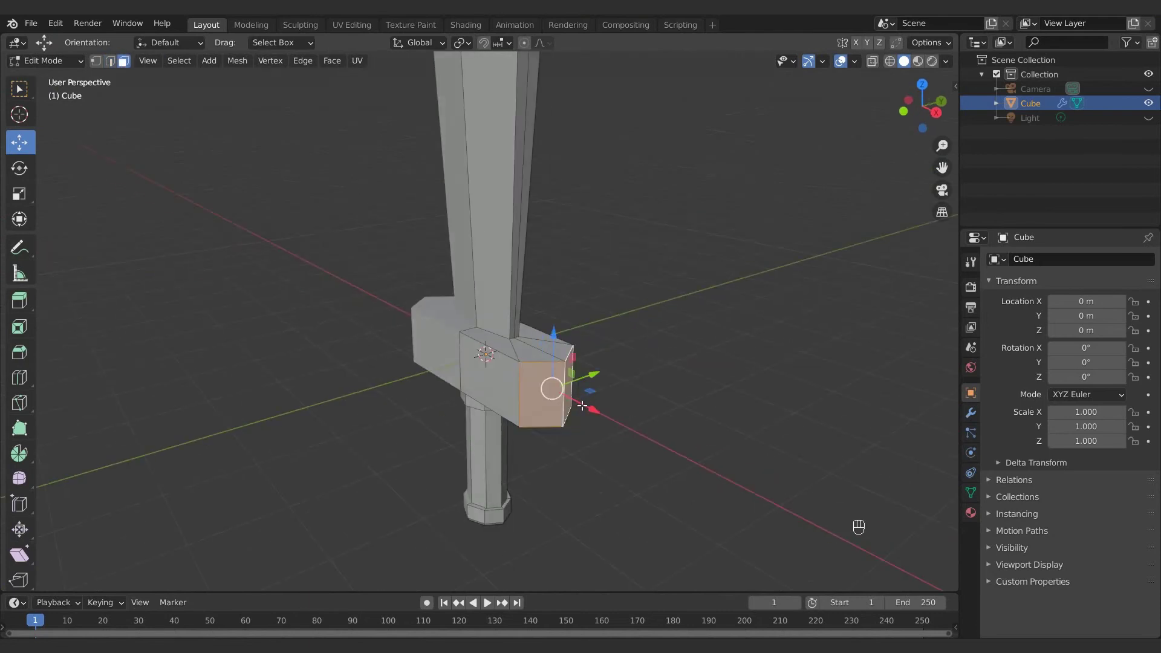
key("e")
left_click(605, 416)
middle_click_drag(605, 417, 666, 361)
key("Tab")
scroll(684, 363, "down", 2)
scroll(666, 361, "up", 2)
Select the guard tip's vertices with X-ray enabled, move them inward along X and turn X-ray off again
key("Tab")
left_click(96, 62)
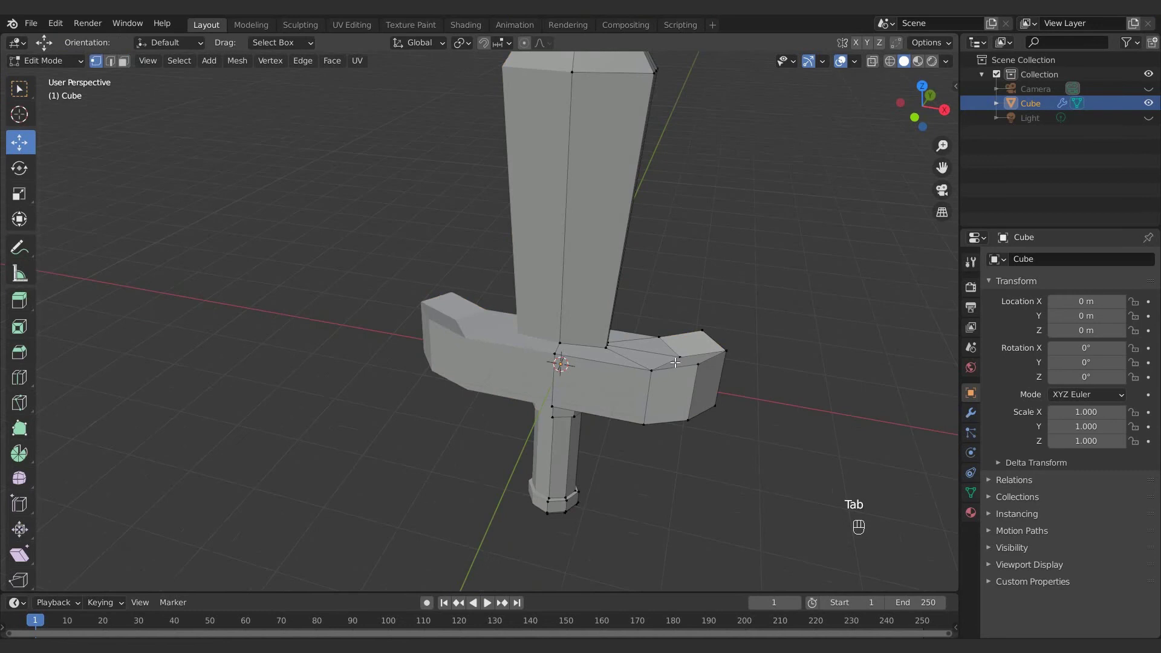
left_click(871, 64)
left_click(680, 357)
mouse_move(772, 306)
right_mouse_down("ctrl")
mouse_move(804, 420)
mouse_move(807, 405)
right_mouse_up("ctrl")
left_click_drag(747, 389, 722, 384)
key("Tab")
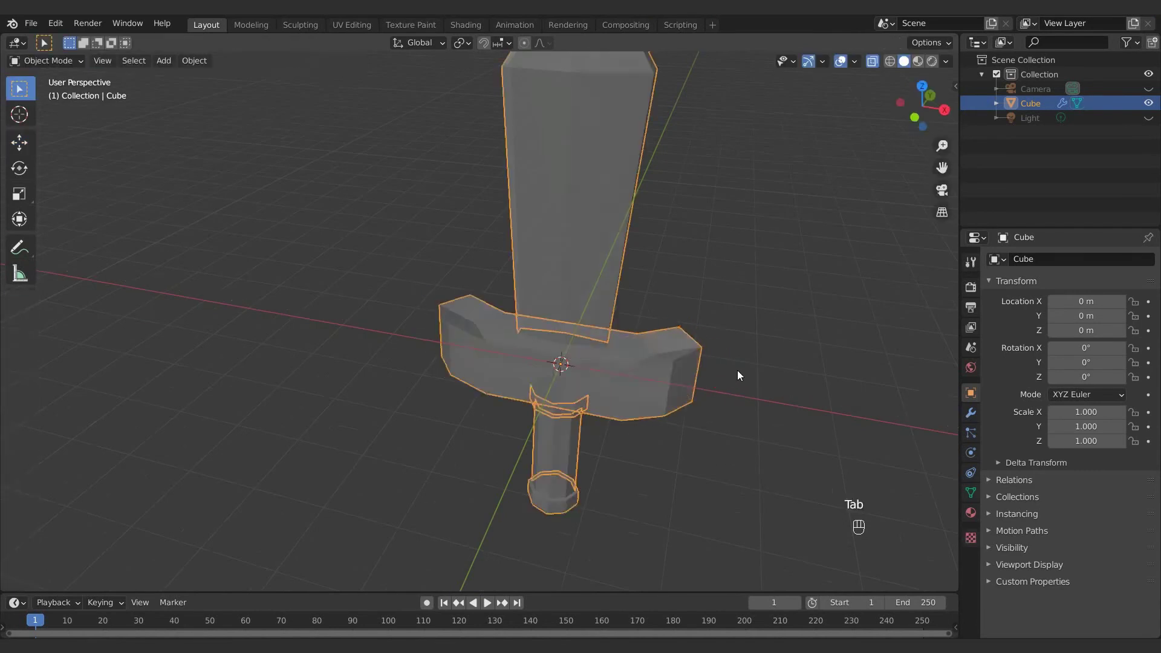
left_click(738, 371)
left_click(872, 61)
Select the ring of side faces around the pommel and scale them outward
scroll(698, 286, "down", 2)
middle_click_drag(698, 287, 695, 251, "shift")
scroll(600, 332, "up", 3)
key("Tab")
scroll(467, 393, "up", 4)
middle_click_drag(451, 488, 449, 396, "shift")
left_click(124, 61)
left_click(418, 402)
left_click(455, 404, "shift")
left_click(474, 369, "shift")
left_click(505, 343, "shift")
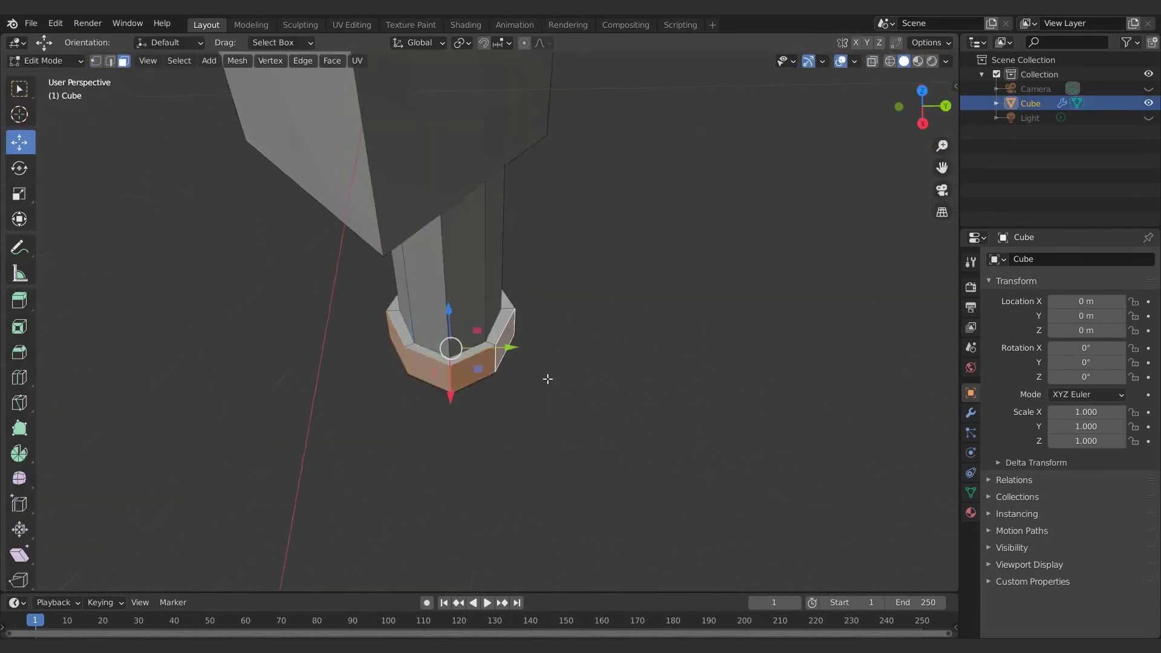
middle_click_drag(548, 379, 618, 356)
key("s")
left_click(652, 358)
Select the vertical edges on opposite sides of the pommel and scale them
scroll(531, 347, "up", 2)
middle_click_drag(514, 346, 572, 348)
scroll(542, 345, "up", 1)
left_click(110, 61)
middle_click_drag(363, 357, 320, 342)
left_click(303, 340)
middle_click_drag(366, 388, 321, 381)
left_click(537, 317, "shift")
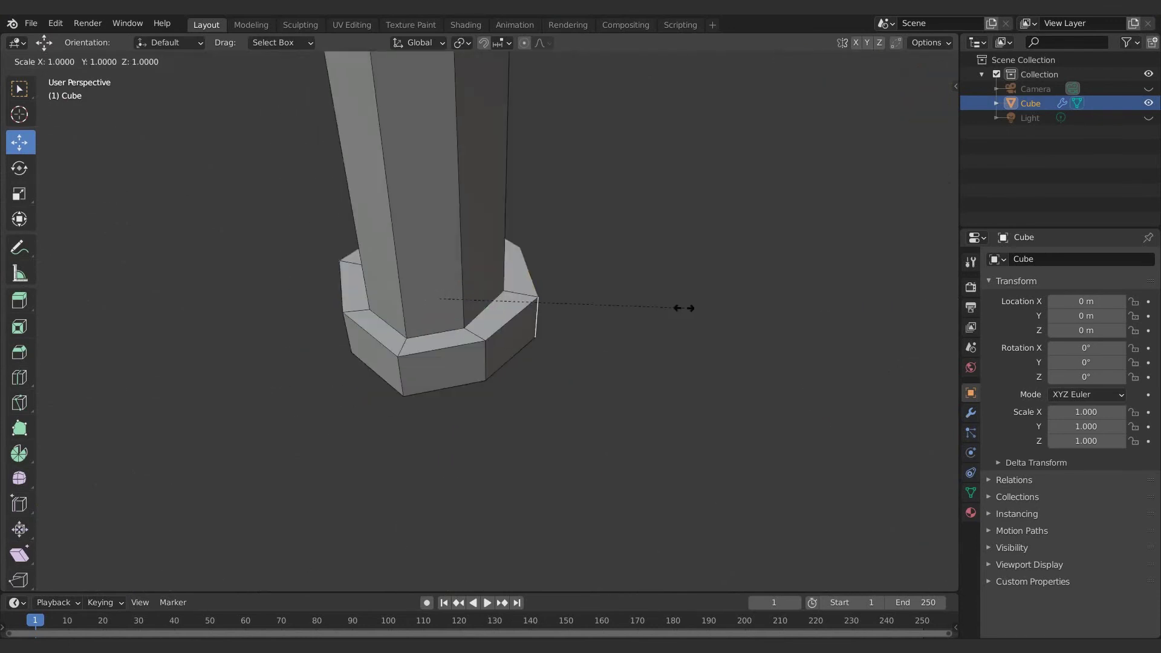
left_click(658, 309)
Examine the pommel, grip and blade from several angles in Object Mode and return to Edit Mode
key("Tab")
scroll(562, 342, "down", 2)
middle_click_drag(562, 343, 510, 206)
middle_click_drag(532, 314, 568, 411)
scroll(568, 242, "down", 1)
middle_click_drag(570, 175, 545, 238, "shift")
scroll(579, 329, "down", 2)
key("Tab")
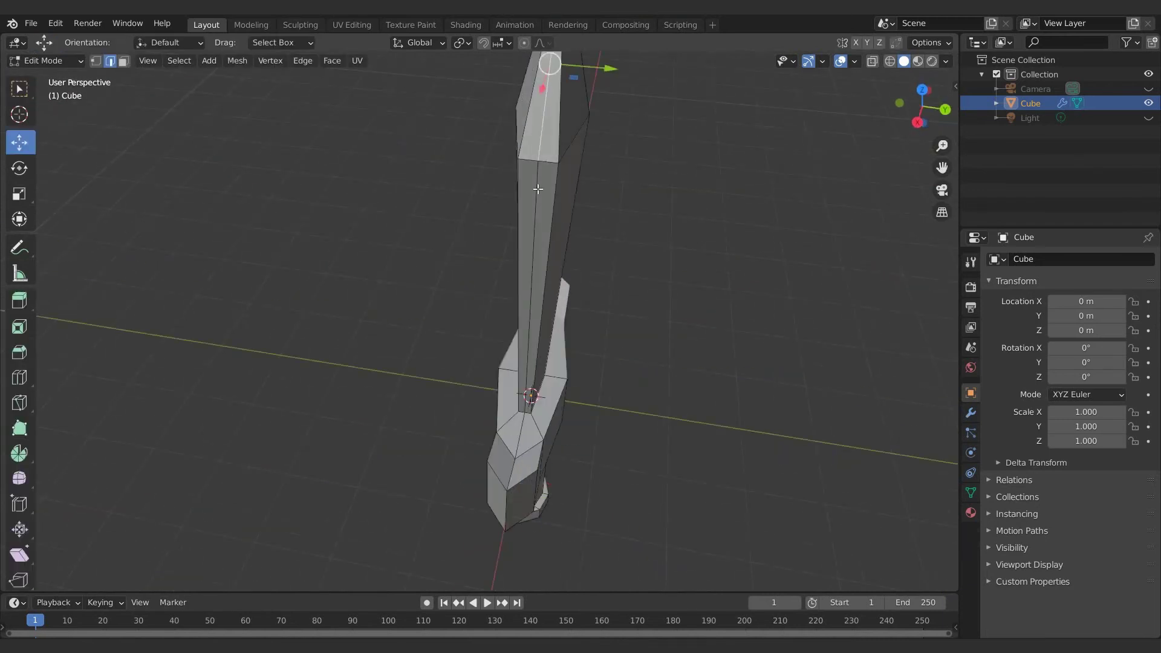
Try to move the edge loop along the blade's side outward on the X axis and undo it
middle_click_drag(538, 190, 432, 463)
left_click_drag(433, 463, 419, 467)
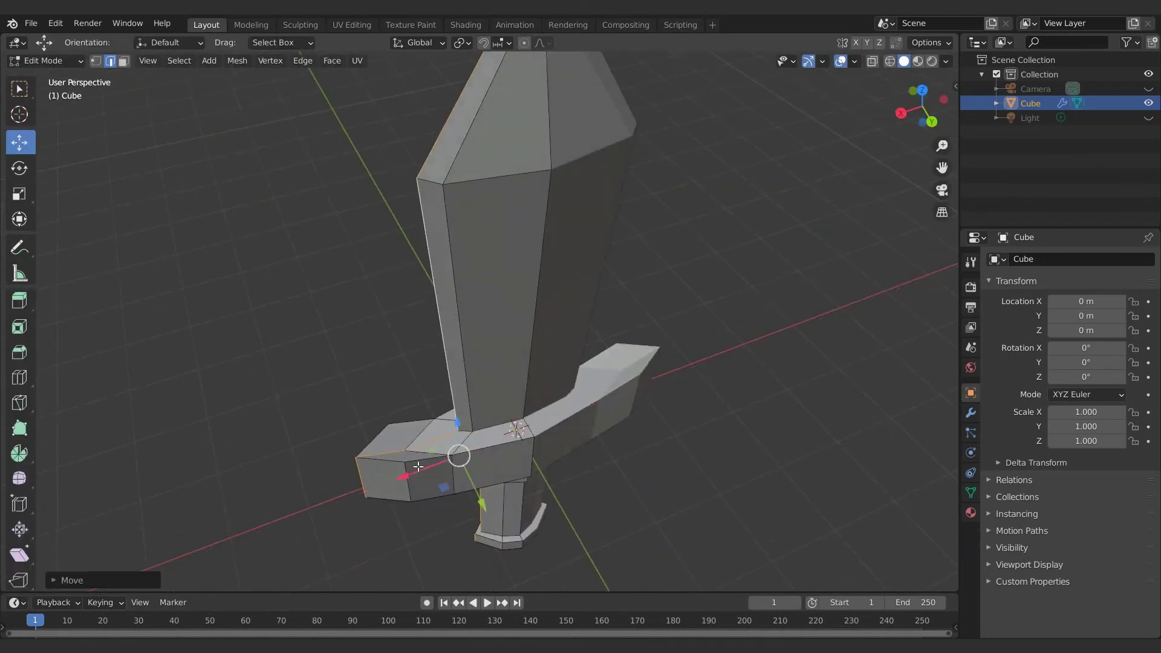
key("ctrl+z")
key("ctrl+z")
Select only the middle edges along the blade's side and move them outward along X to sharpen the cutting edge
middle_click_drag(421, 335, 490, 378)
middle_click_drag(505, 134, 557, 277)
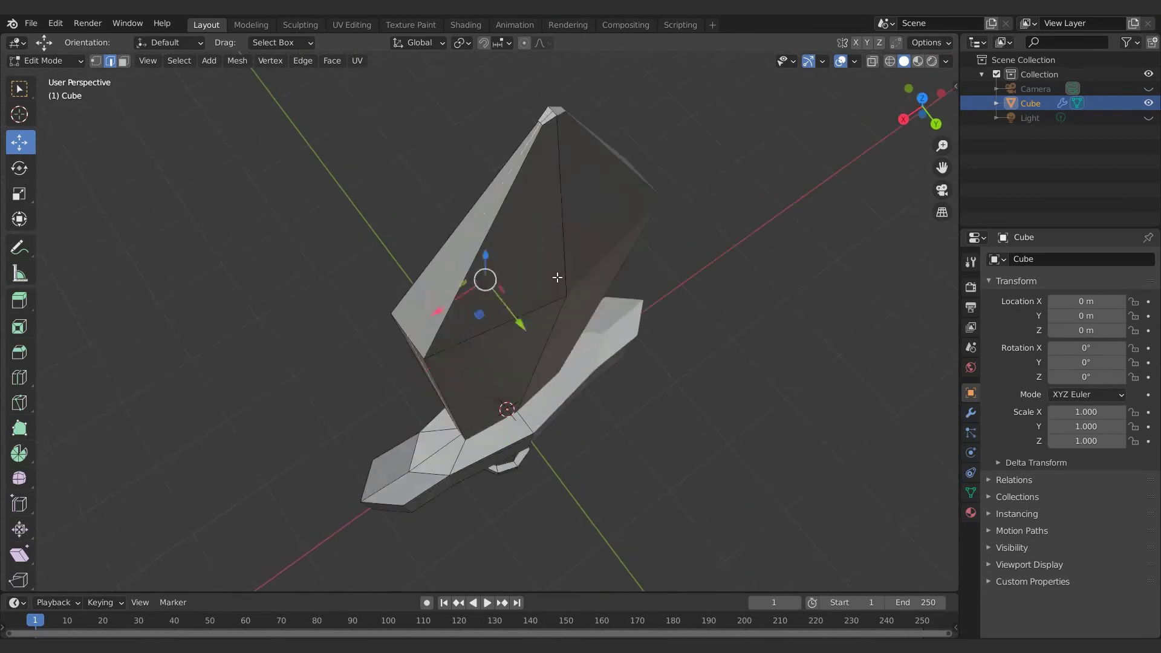
middle_click_drag(553, 144, 545, 111)
left_click_drag(450, 199, 399, 219)
scroll(528, 254, "down", 2)
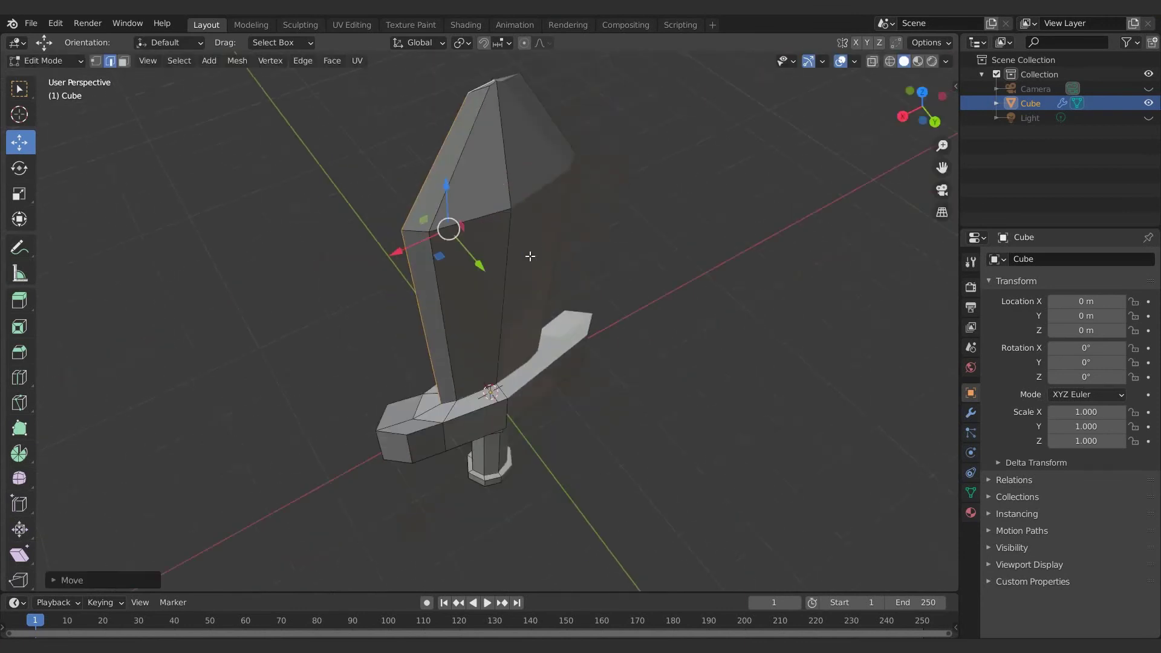
Select the vertices on the slanted edge at the blade's tip and nudge them upward along Z
scroll(542, 194, "up", 2)
middle_click_drag(521, 159, 641, 330)
scroll(671, 290, "down", 2)
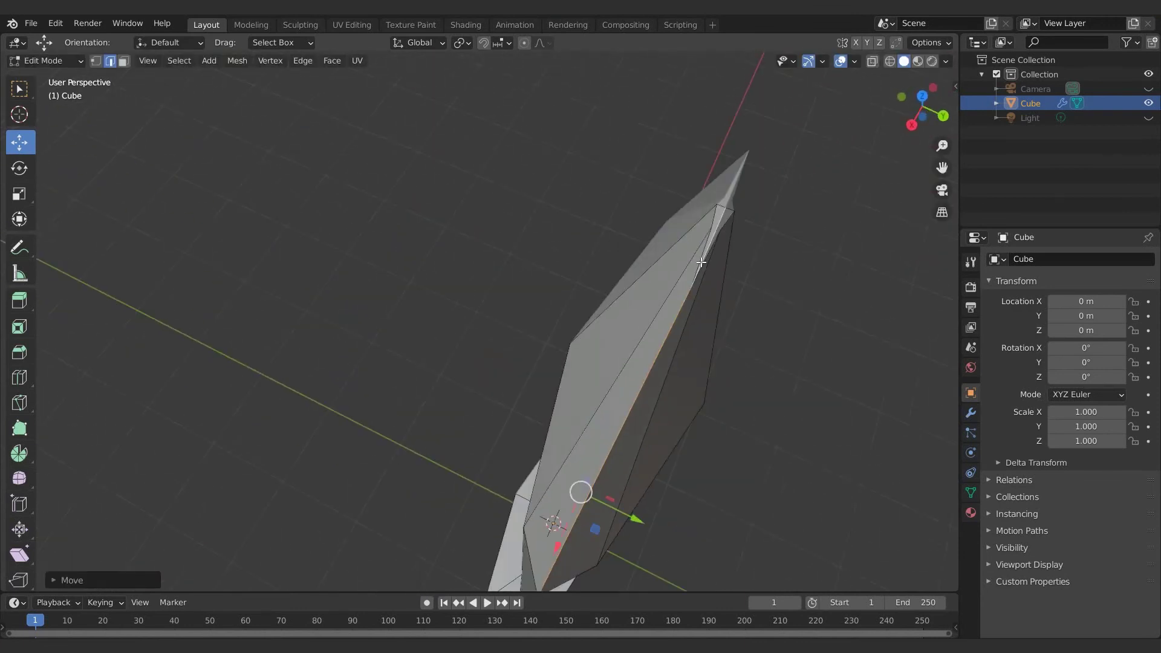
middle_click_drag(722, 220, 710, 258)
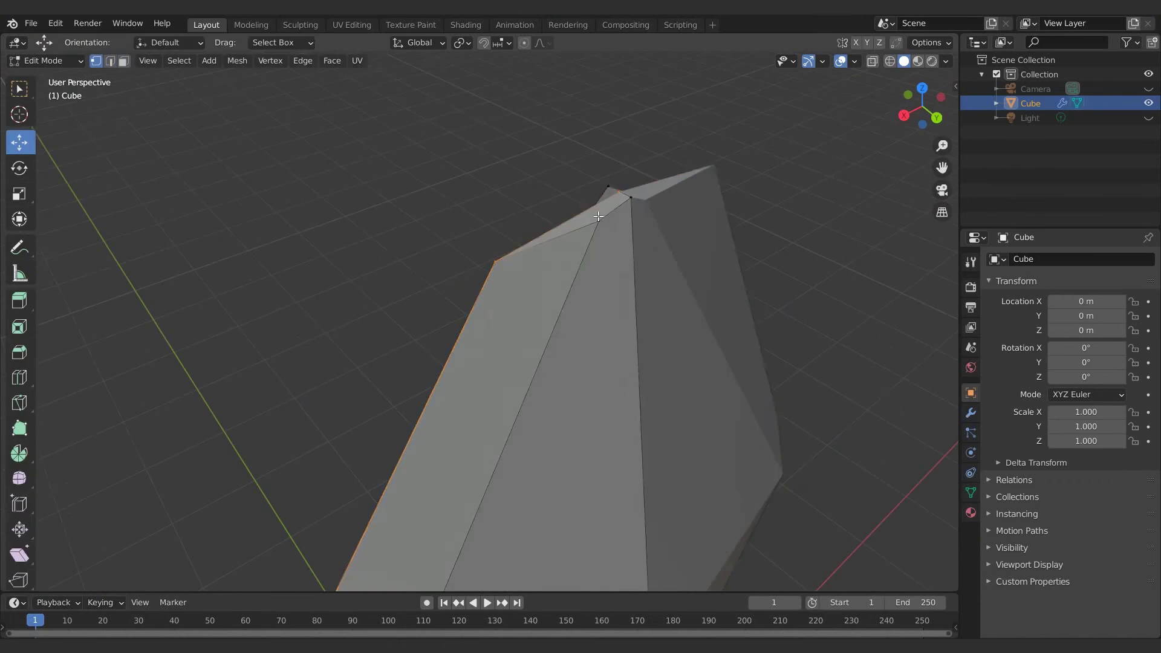
middle_click_drag(599, 216, 764, 211)
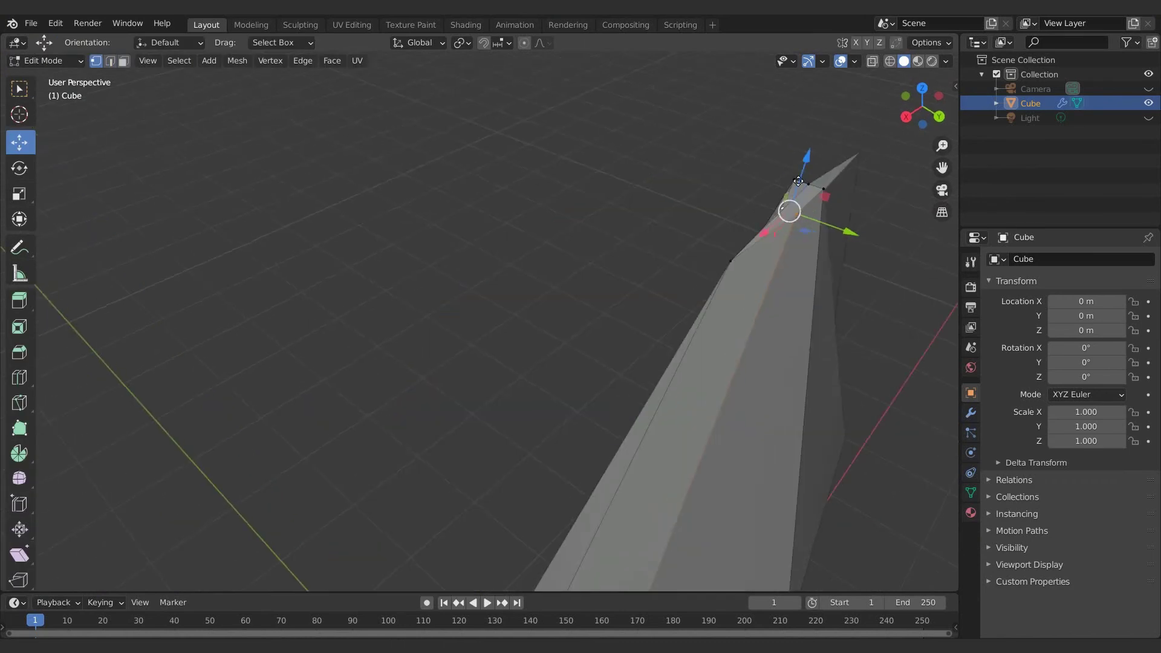
left_click_drag(798, 181, 794, 167)
Leave Edit Mode, add a level 3 Subdivision Surface to the sword and shade it smooth
scroll(801, 242, "down", 4)
middle_click_drag(811, 251, 641, 233)
key("Tab")
key("ctrl+2")
key("ctrl+3")
right_click(564, 247)
left_click(563, 248)
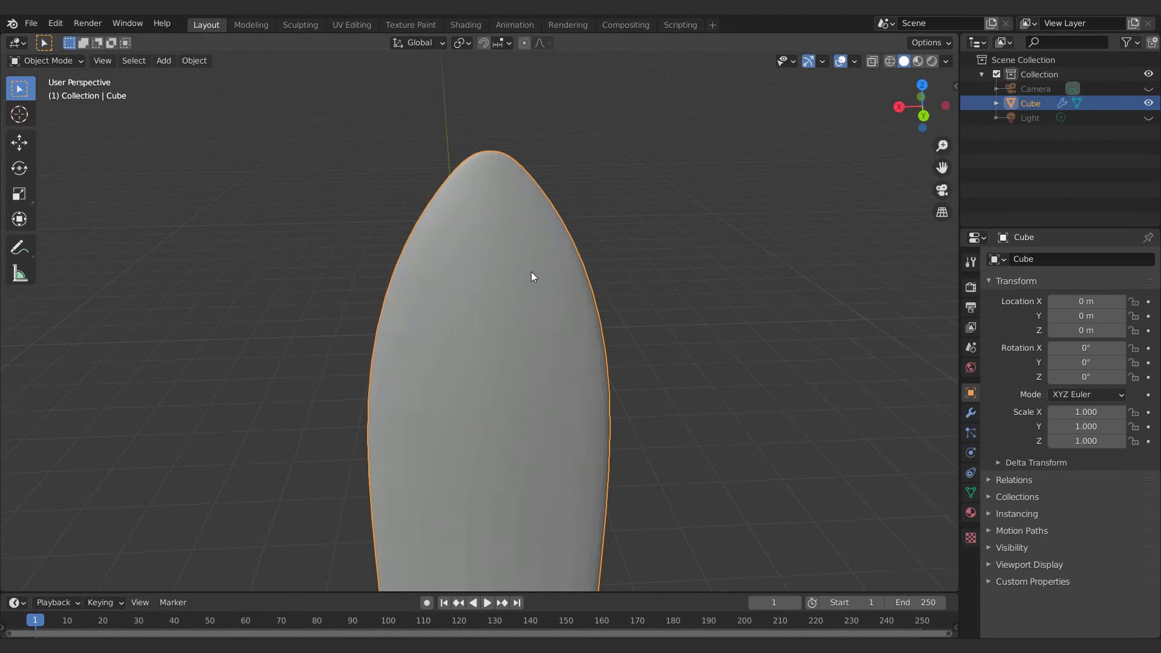
Add a loop cut at the blade's base near the guard and another close to the guard's lower edge
scroll(531, 271, "down", 2)
middle_click_drag(531, 271, 608, 188, "shift")
scroll(573, 233, "up", 1)
key("Tab")
key("ctrl+r")
left_click(474, 237)
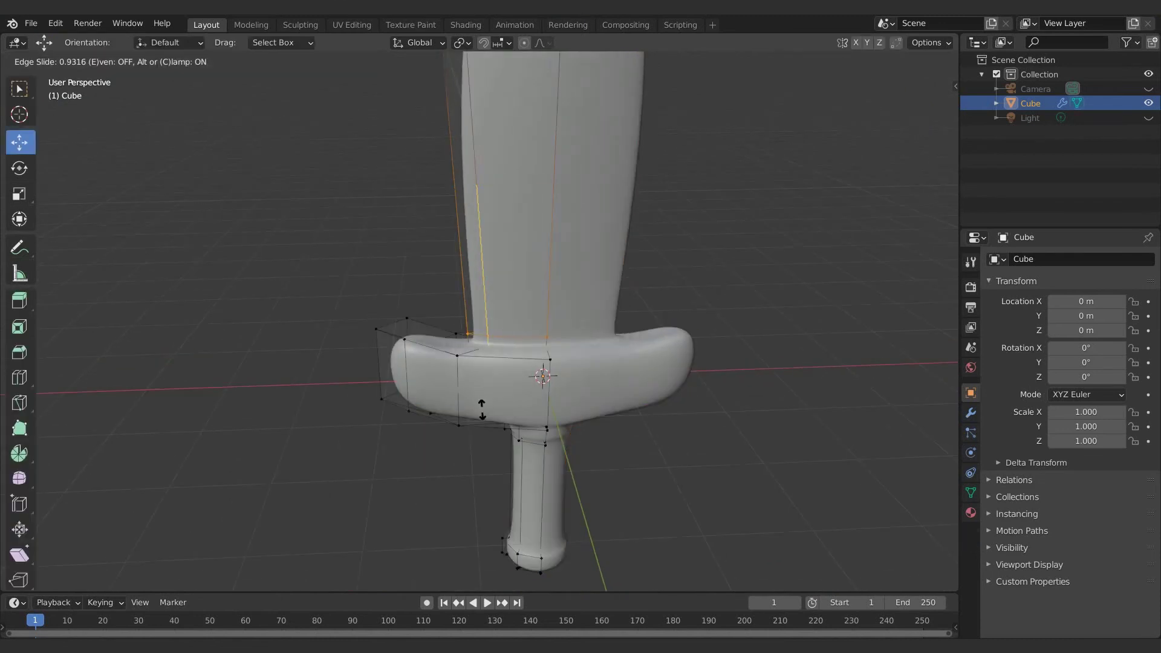
left_click(481, 403)
key("ctrl+r")
left_click(452, 405)
left_click(443, 384)
Add supporting loop cuts on the collar below the guard, on the grip and on the pommel
middle_click_drag(443, 383, 544, 283)
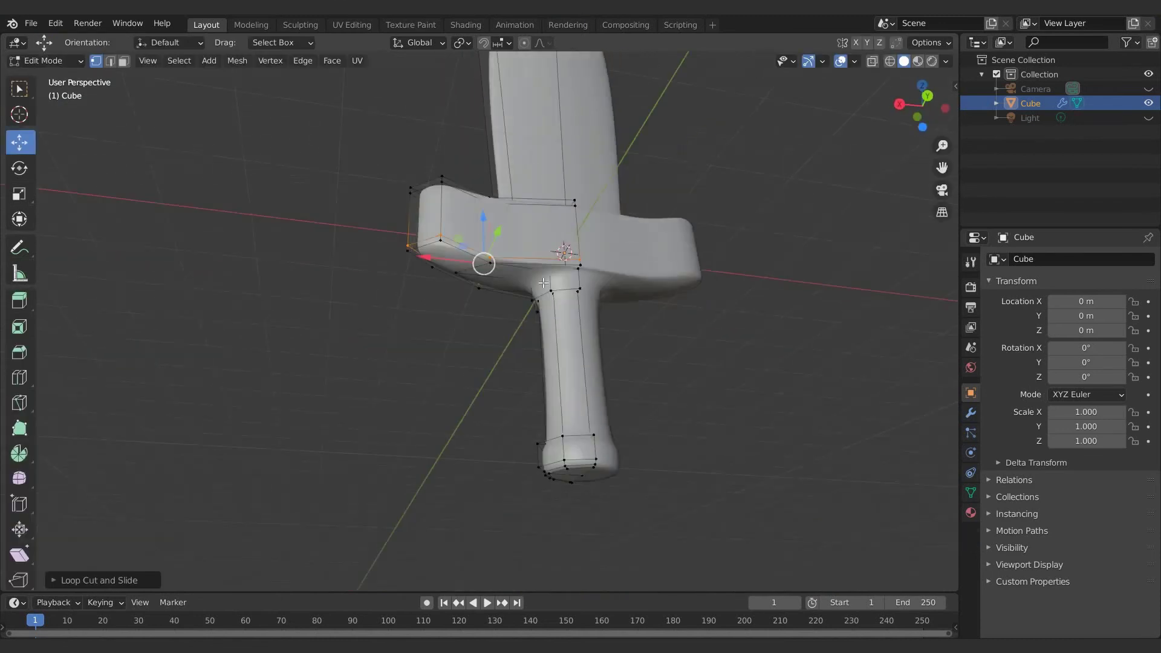
key("ctrl+r")
left_click(554, 302)
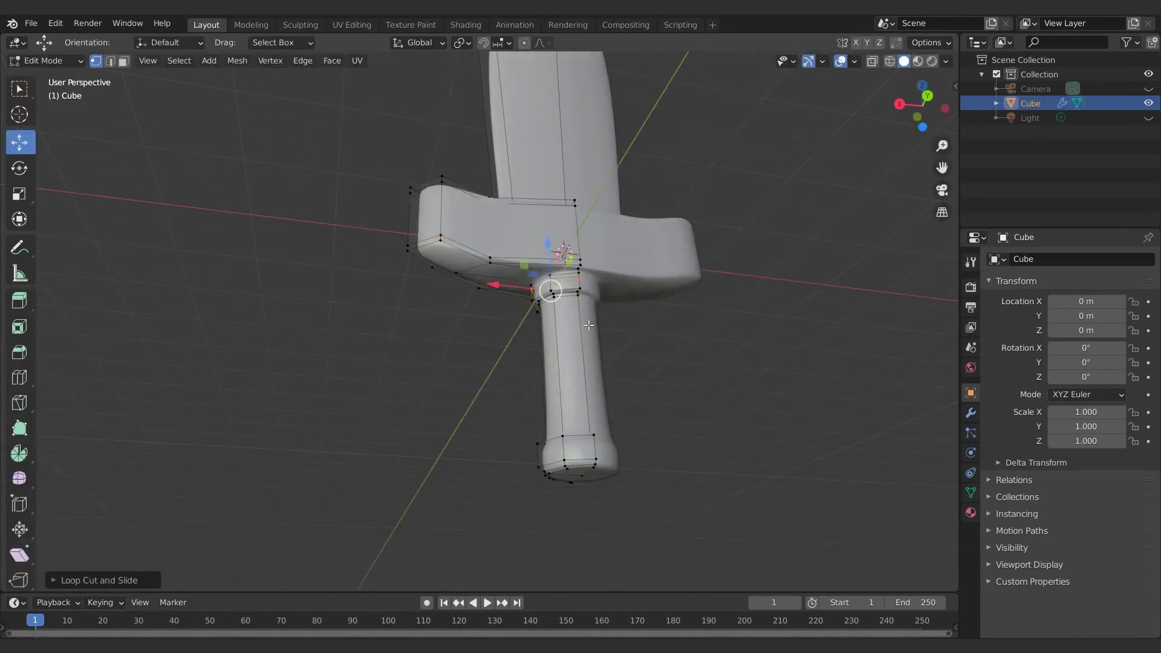
key("ctrl+r")
left_click(577, 369)
middle_click_drag(583, 449, 585, 469)
key("ctrl+r")
left_click(585, 470)
left_click(586, 477)
Add a loop cut on the upper part of the blade and slide it close to the tip
middle_click_drag(596, 199, 546, 183)
key("ctrl+r")
left_click(529, 189)
left_click(569, 63)
middle_click_drag(610, 109, 622, 140)
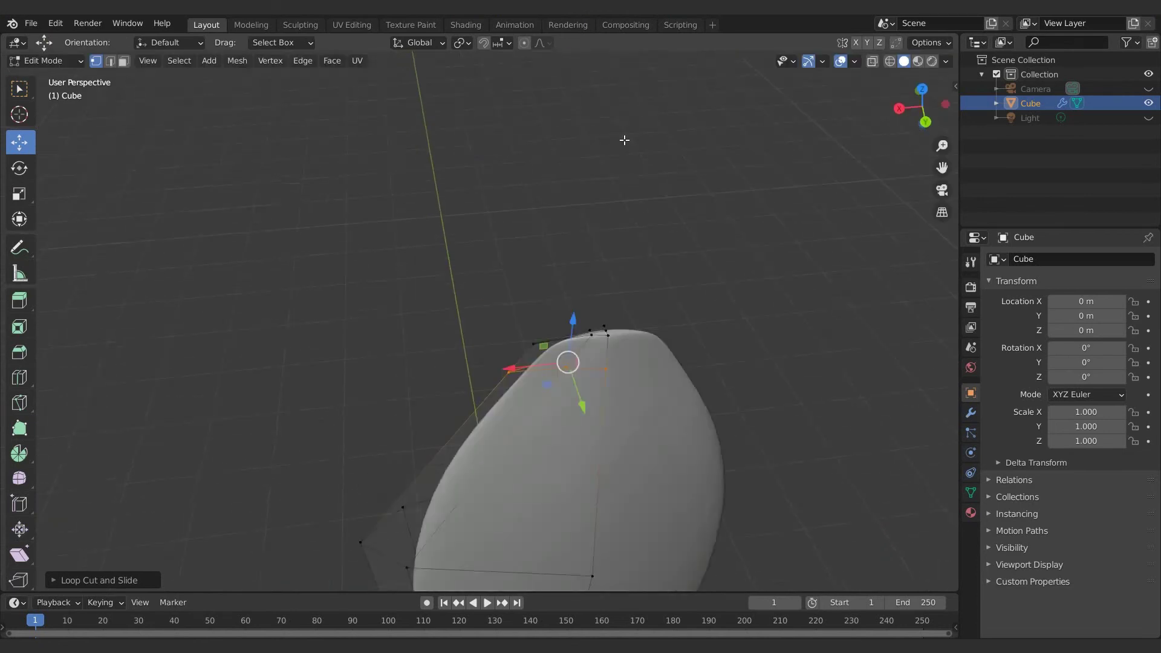
Select the sloping edges at the blade's tip and subdivide them
scroll(617, 314, "up", 3)
scroll(739, 431, "up", 5)
left_click(113, 63)
right_click(731, 433)
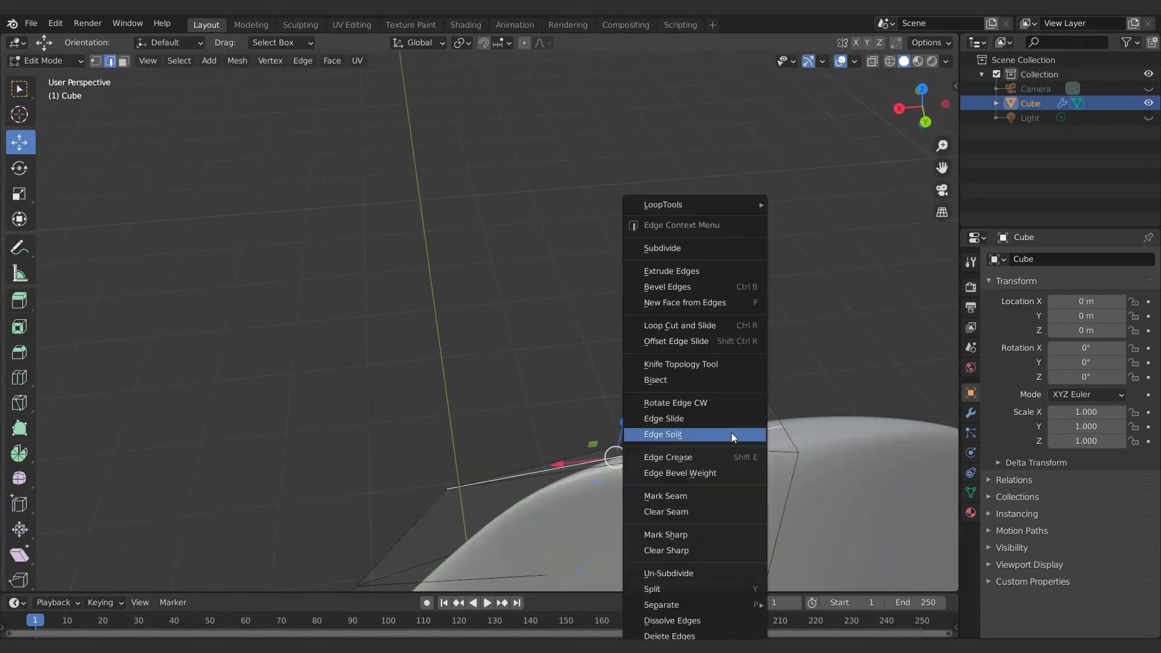
left_click(693, 248)
Slide the new vertices on the tip edges toward the blade's centre
left_click(97, 61)
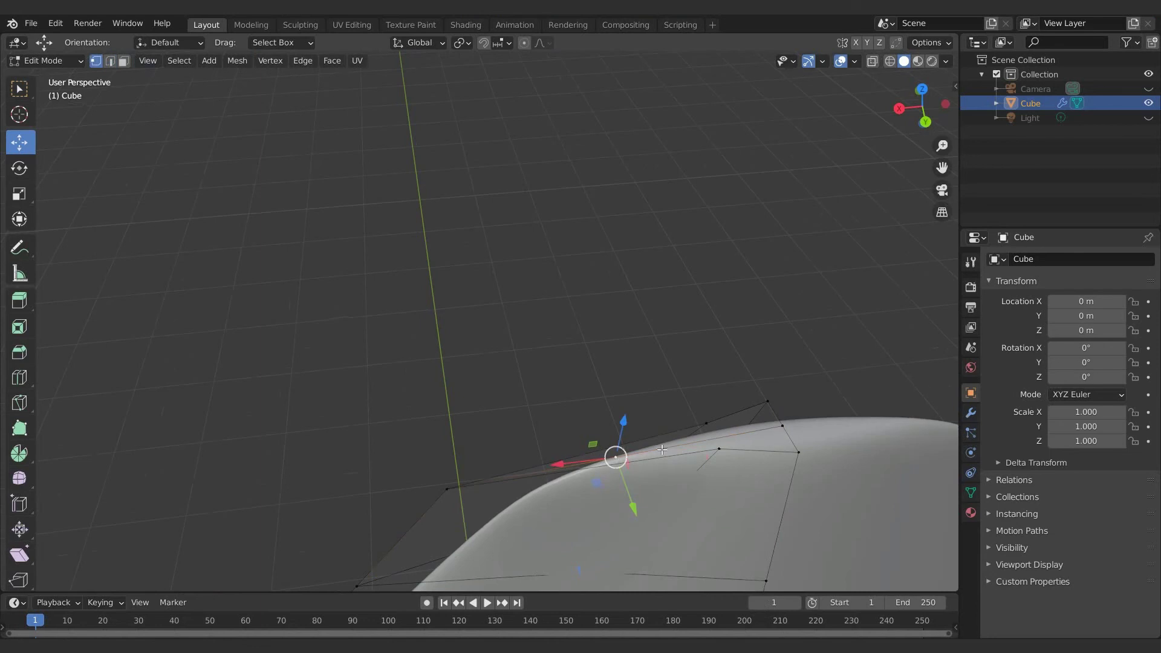
key("shift+v")
key("g")
left_click(737, 429)
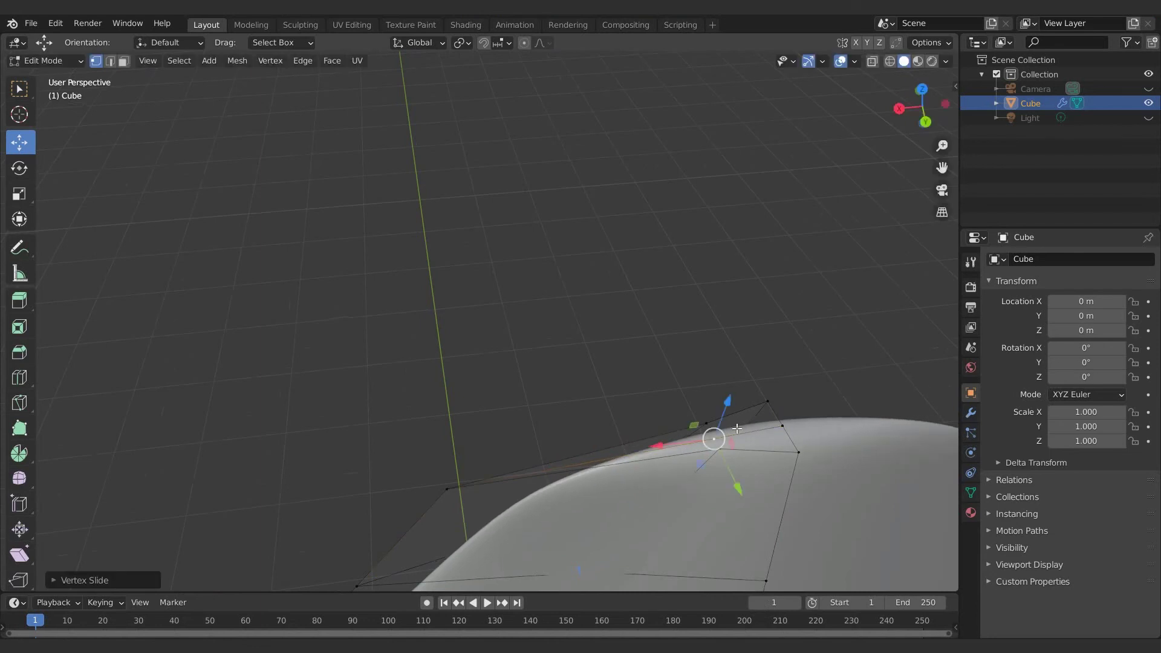
scroll(721, 452, "up", 15)
Connect the neighbouring vertices below the tip with an edge and move the middle vertex slightly up along Z
scroll(721, 452, "down", 5)
left_click(704, 496)
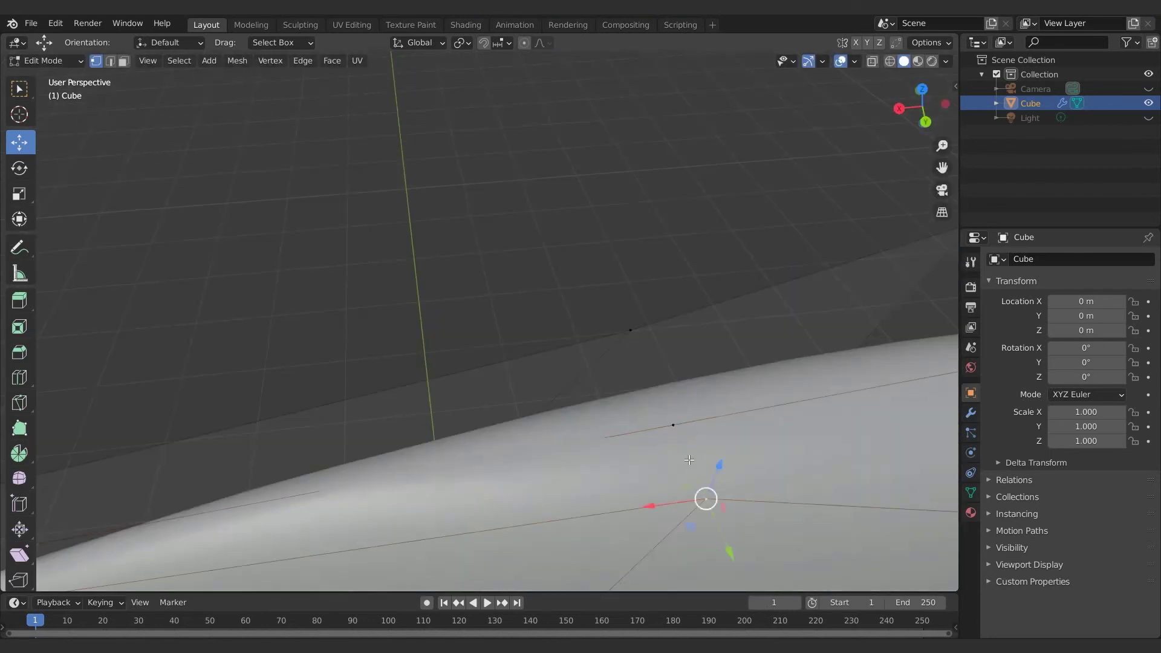
left_click(673, 424)
key("j")
left_click(674, 425)
left_click_drag(684, 381, 688, 364)
Add the vertex at the very tip of the blade to the selection and raise it along Z to form a point
middle_click_drag(688, 365, 707, 324)
left_click(891, 371, "shift")
scroll(874, 365, "down", 3)
left_click_drag(831, 319, 859, 148)
scroll(842, 187, "down", 8)
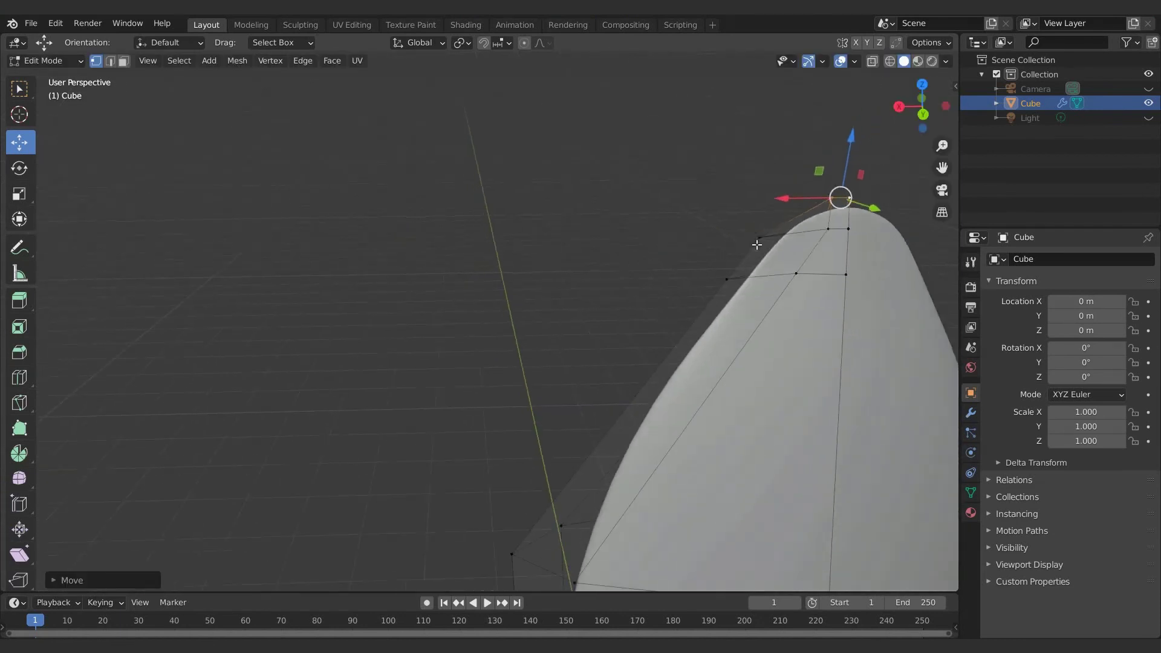
Move the side vertex below the tip inward along X and adjust the vertices beside the tip along Z
left_click(761, 236)
left_click_drag(733, 238, 789, 224)
left_click(833, 197)
left_click_drag(837, 176, 832, 197)
scroll(818, 257, "up", 2)
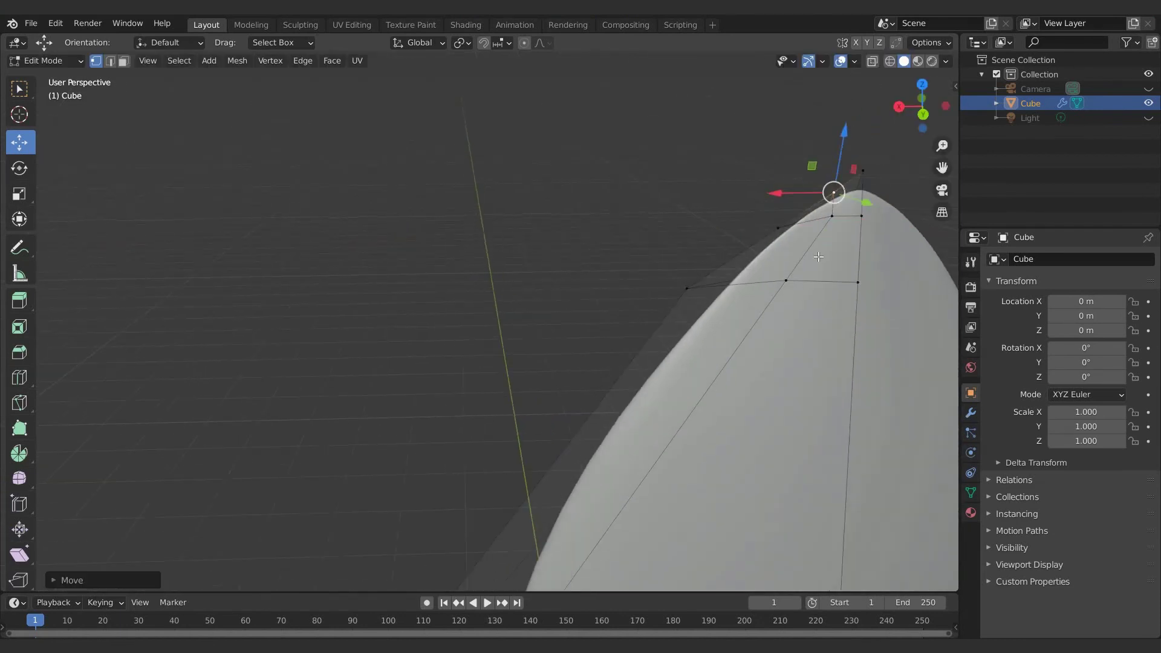
middle_click_drag(835, 214, 424, 199)
left_click_drag(259, 152, 253, 149)
Add loop cuts just above and just below the blade's shoulder to sharpen its corner
scroll(471, 278, "down", 5)
key("Tab")
middle_click_drag(605, 357, 433, 357)
key("Tab")
scroll(524, 355, "up", 2)
key("ctrl+r")
left_click(468, 325)
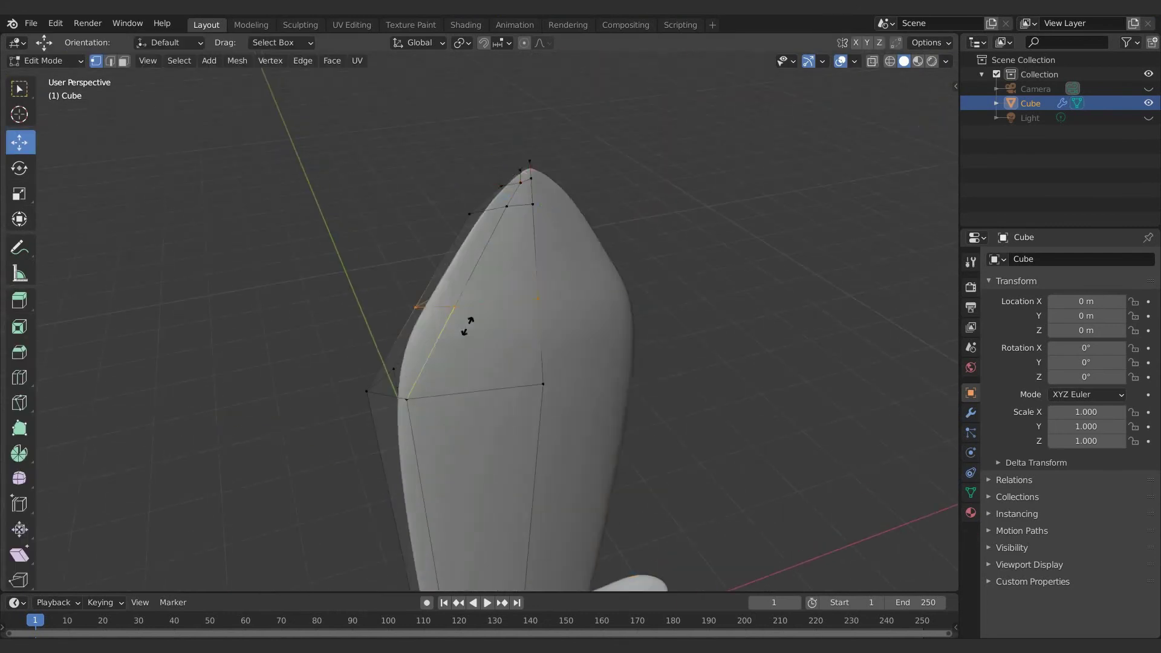
left_click(431, 416)
key("g")
key("g")
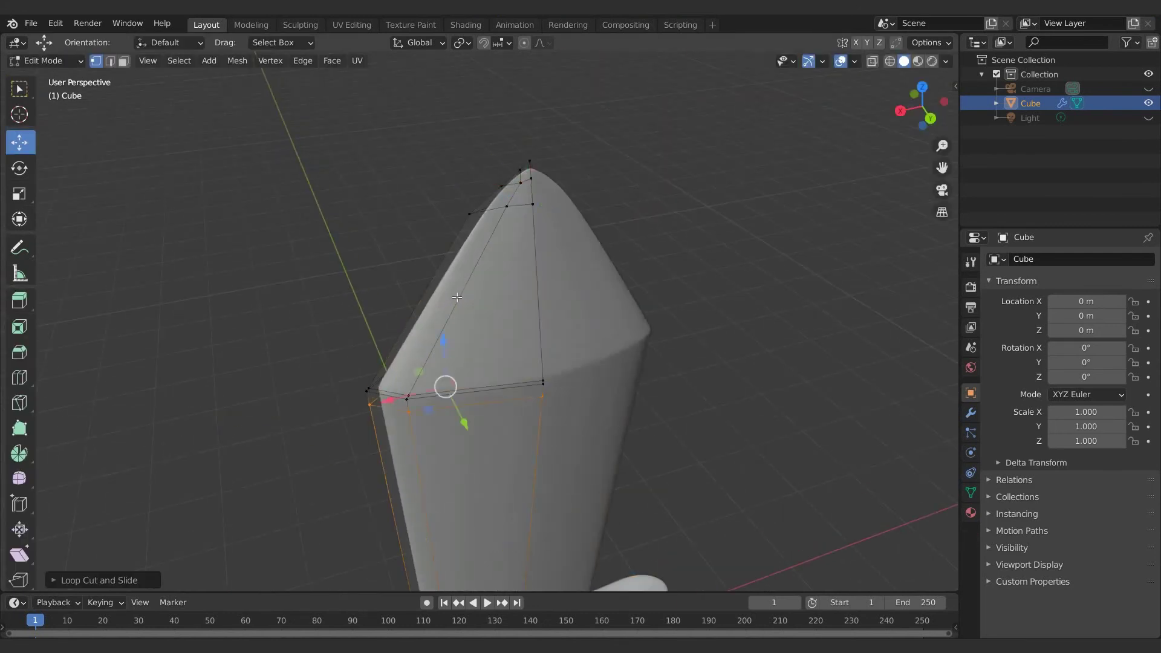
Move the outer vertex near the blade's tip inward along X to refine the point
middle_click_drag(457, 297, 341, 122)
left_click(446, 228)
left_click_drag(400, 236, 468, 194)
left_click(495, 188)
scroll(678, 311, "down", 2)
scroll(677, 311, "down", 2)
middle_click_drag(590, 393, 646, 279, "shift")
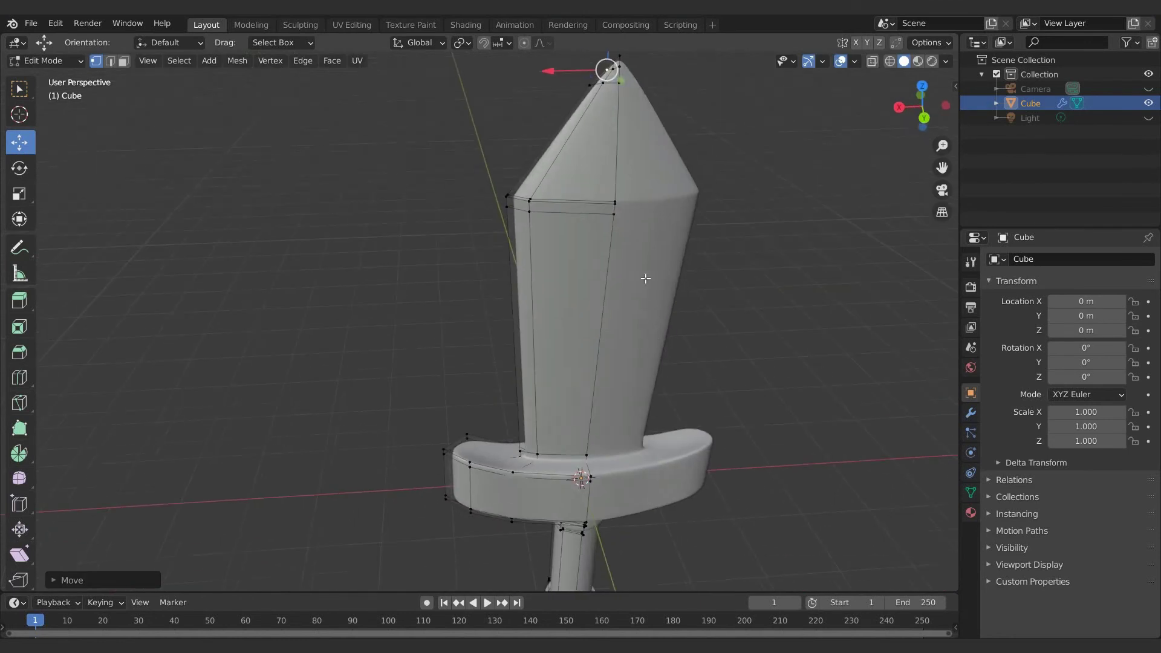
Select the centre edges on both faces of the blade, from guard to tip, and scale them along Y
middle_click_drag(606, 311, 554, 348)
scroll(553, 339, "up", 3)
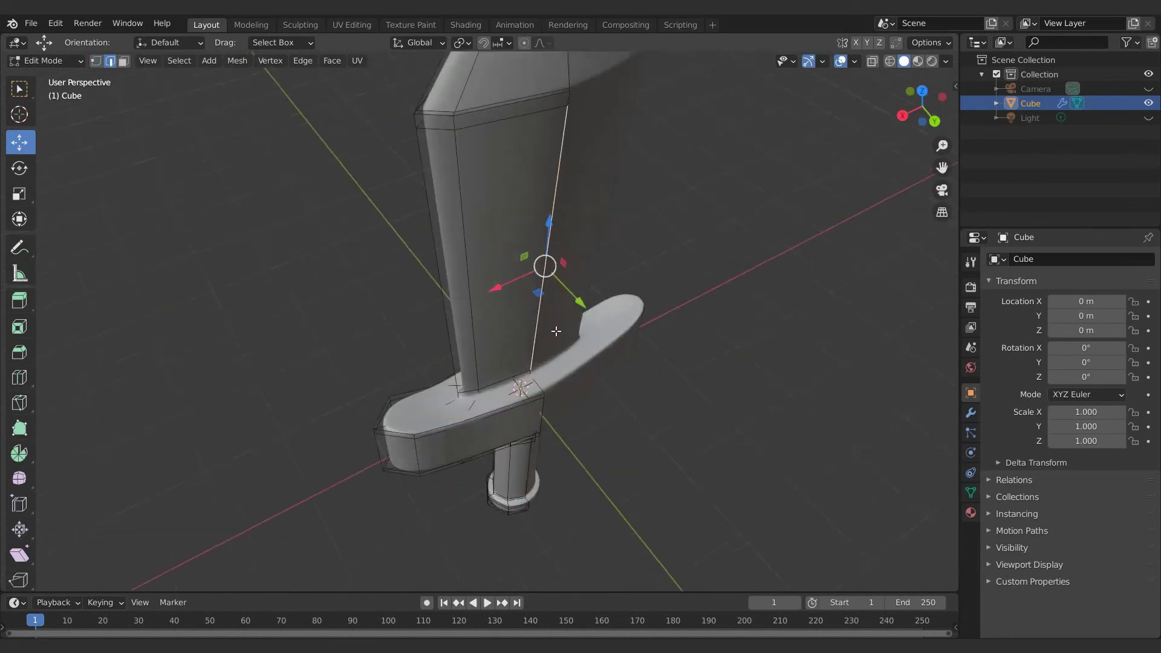
left_click(530, 370, "shift")
middle_click_drag(560, 211, 563, 276, "shift")
scroll(562, 257, "down", 3)
middle_click_drag(565, 136, 568, 216, "shift")
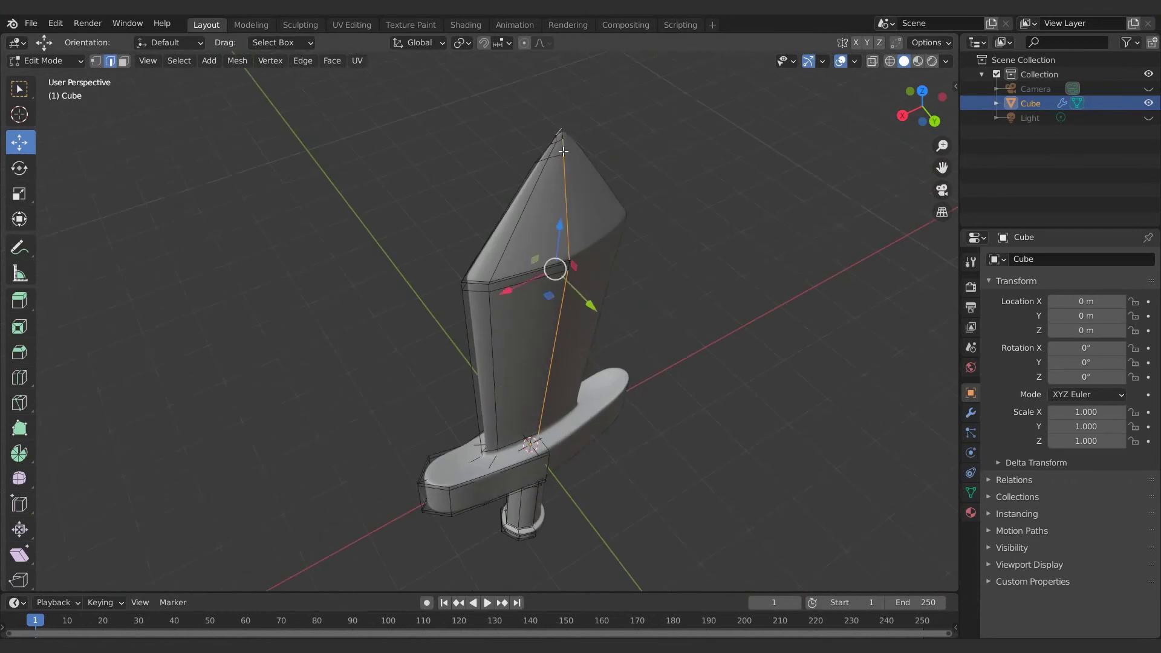
scroll(563, 145, "up", 3)
left_click(562, 123, "shift")
left_click(567, 138, "shift")
scroll(567, 137, "down", 3)
middle_click_drag(636, 116, 542, 140, "shift")
middle_click_drag(744, 146, 499, 199)
scroll(499, 227, "up", 6)
left_click(417, 229, "shift")
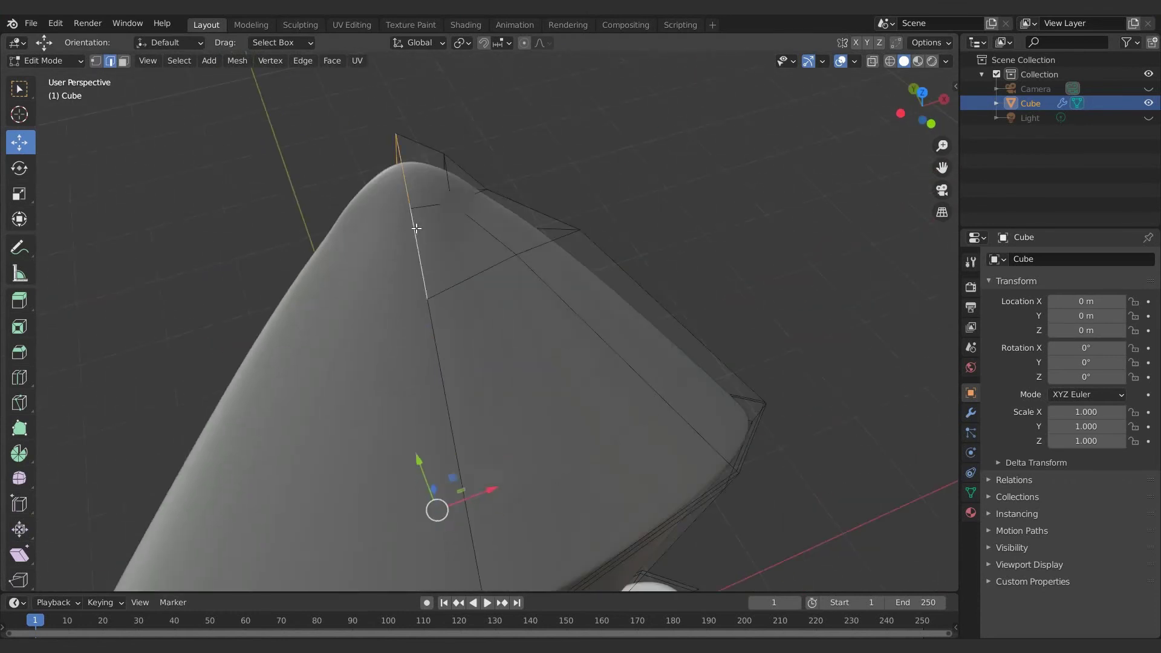
scroll(420, 236, "down", 3)
middle_click_drag(494, 472, 484, 281, "shift")
middle_click_drag(497, 368, 569, 324)
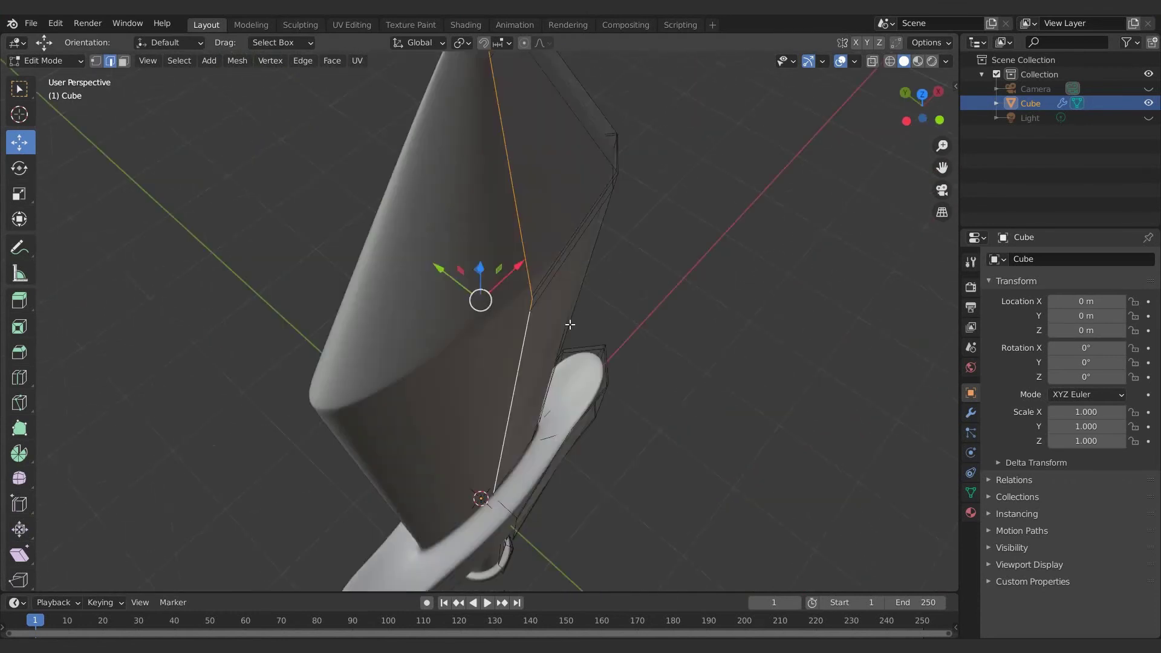
key("y")
left_click(584, 329)
Add a vertical loop cut and slide it close to the sword's centre line
scroll(553, 282, "down", 3)
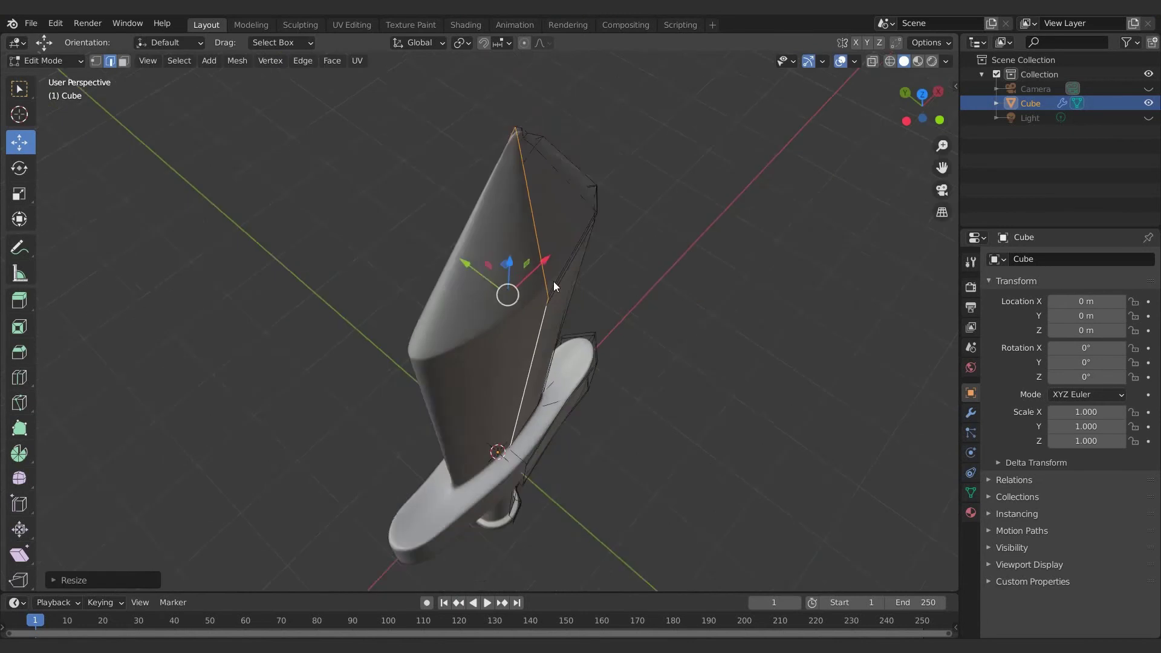
key("Tab")
middle_click_drag(562, 212, 484, 203)
middle_click_drag(591, 402, 635, 375, "shift")
key("Tab")
middle_click_drag(570, 144, 260, 227)
left_click(537, 290)
left_click(506, 291)
scroll(423, 242, "up", 3)
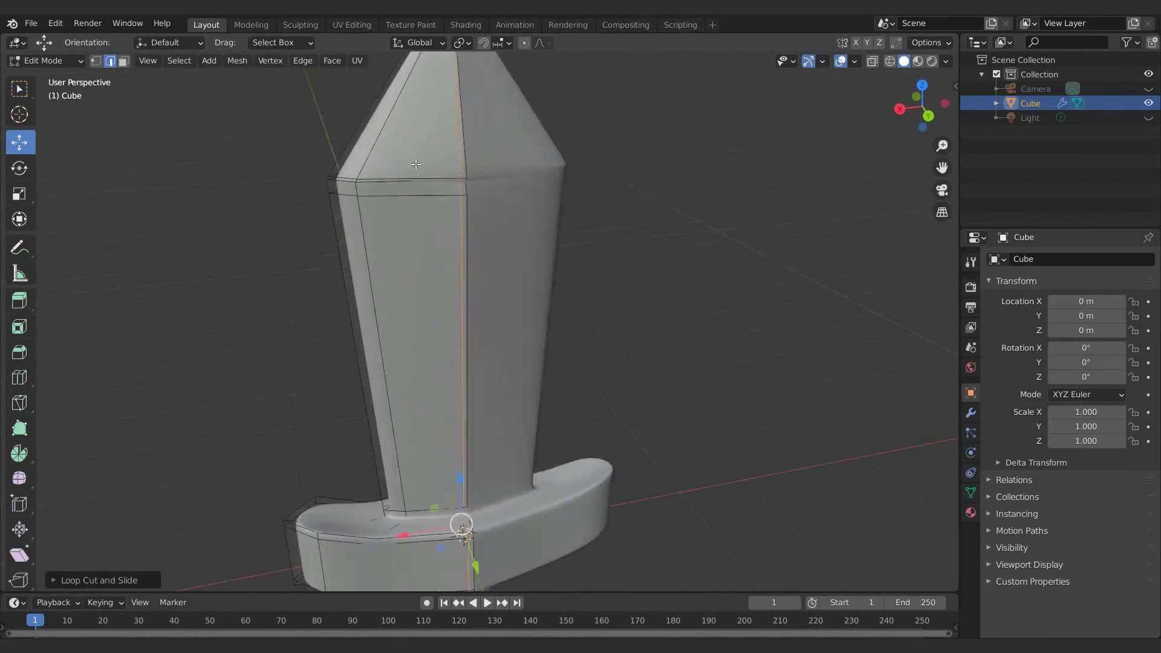
Adjust the vertices beside the centre line at the blade's shoulder
key("Tab")
mouse_move(492, 148)
middle_mouse_down()
mouse_move(489, 209)
mouse_move(472, 194)
mouse_move(500, 159)
middle_mouse_up()
scroll(472, 194, "up", 4)
key("Tab")
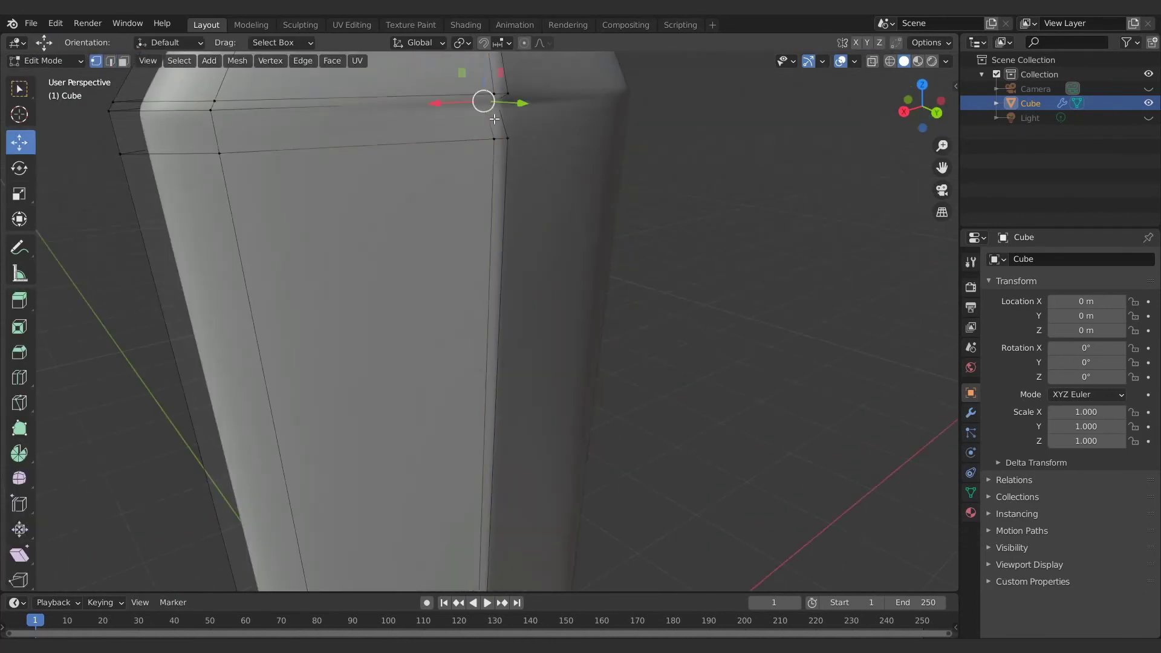
left_click_drag(509, 103, 515, 103)
middle_click_drag(510, 103, 516, 147)
left_click_drag(521, 157, 535, 164)
middle_click_drag(534, 163, 533, 139)
scroll(629, 138, "down", 3)
Examine the blade and the guard in Object Mode and return to Edit Mode
key("Tab")
left_click(646, 209)
scroll(646, 209, "down", 3)
middle_click_drag(519, 346, 517, 384)
middle_click_drag(517, 384, 555, 295, "shift")
scroll(555, 295, "up", 4)
key("Tab")
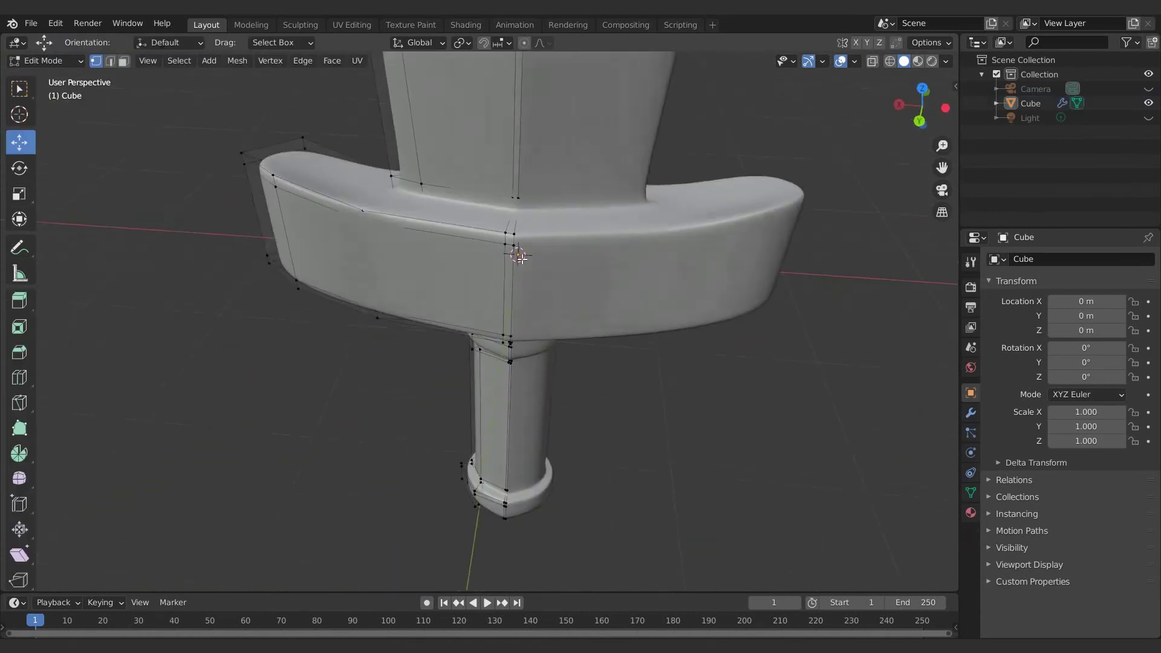
Select the vertical edges beside the centre line on the guard, collar, grip and pommel and move them outward along X
middle_click_drag(521, 259, 514, 242)
left_click(111, 63)
scroll(512, 308, "up", 3)
middle_click_drag(538, 145, 562, 170)
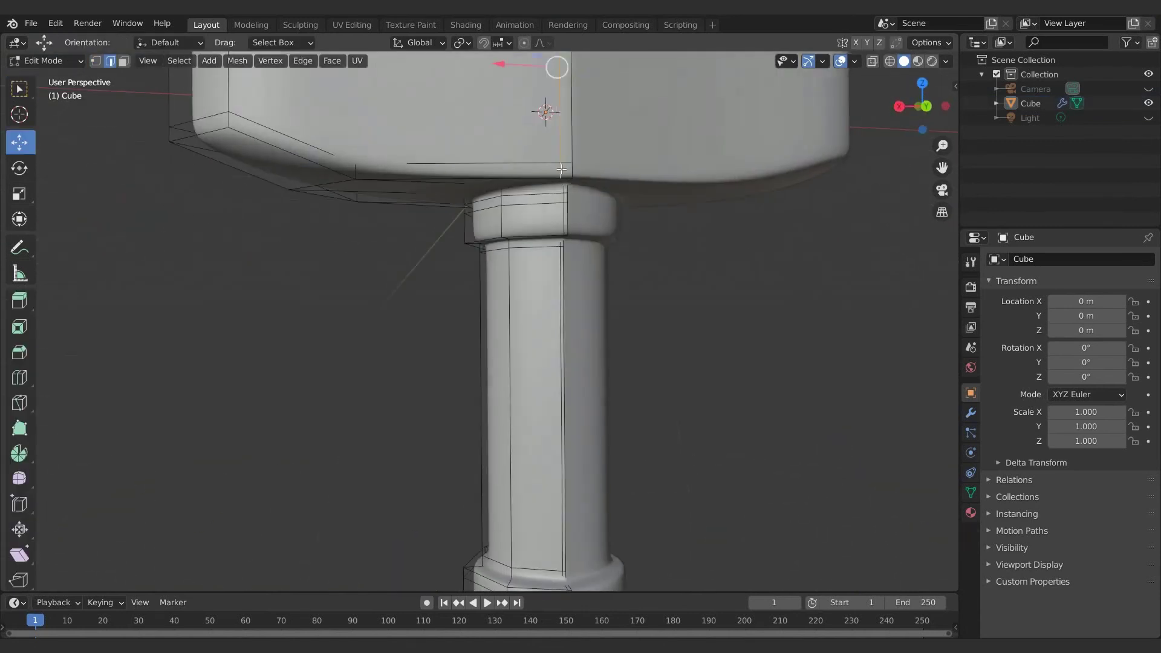
left_click(560, 251, "shift")
scroll(566, 266, "down", 1)
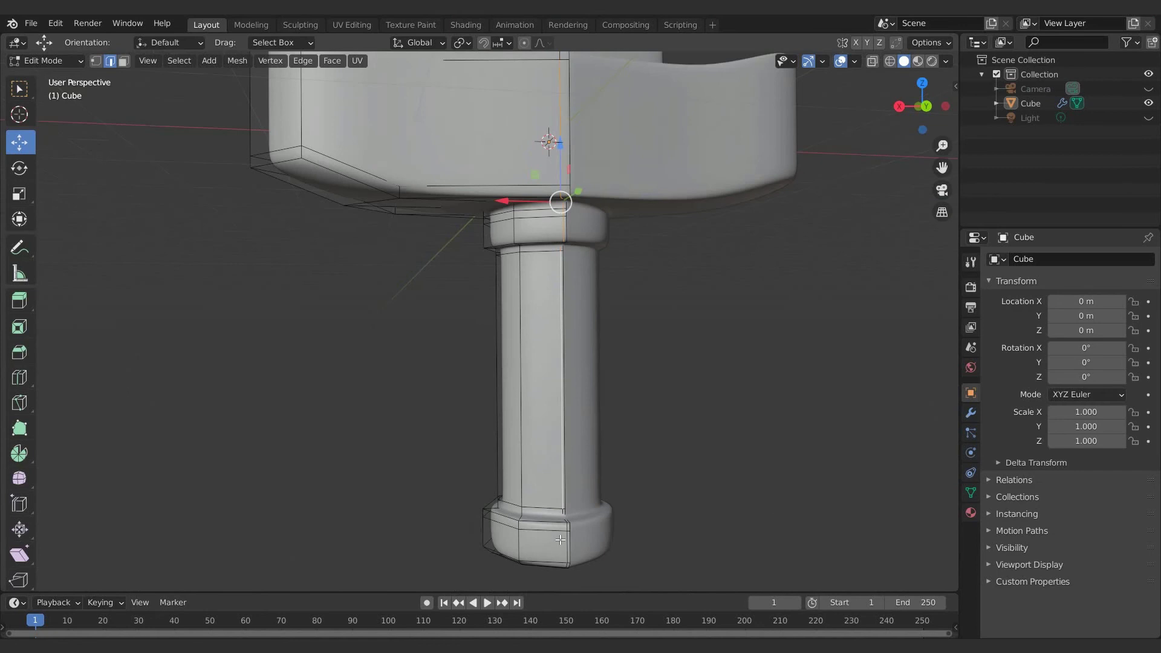
middle_click_drag(561, 540, 567, 365, "shift")
scroll(568, 365, "up", 3)
left_click(576, 458, "shift")
scroll(583, 458, "down", 2)
mouse_move(585, 430)
middle_mouse_down()
mouse_move(589, 456)
mouse_move(586, 412)
middle_mouse_up()
middle_click_drag(584, 351, 576, 405)
left_click_drag(528, 224, 504, 223)
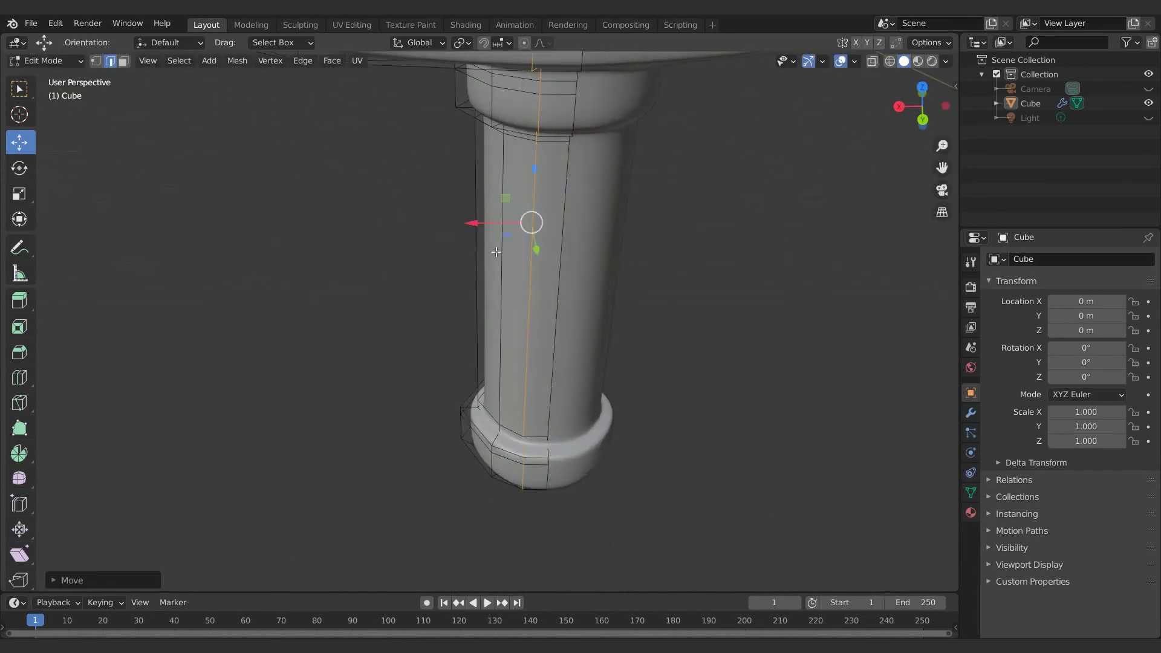
Select the matching vertical edges on the sword's opposite face, from guard to pommel, and move them along X
middle_click_drag(503, 223, 743, 241)
scroll(556, 259, "down", 4)
scroll(514, 182, "up", 4)
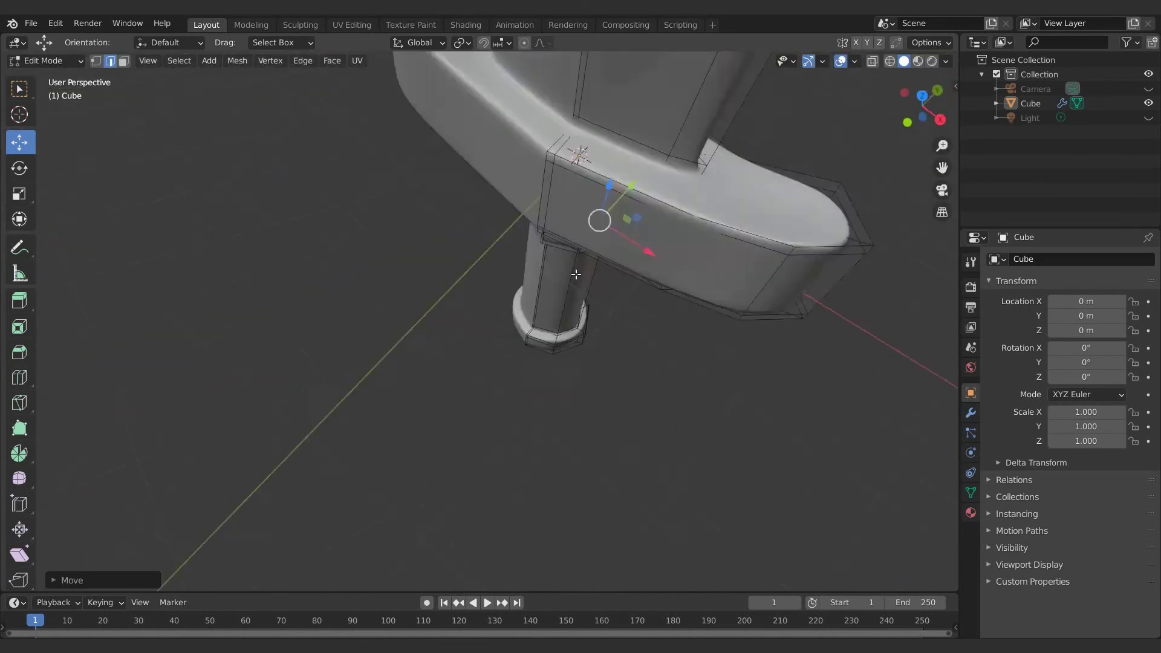
middle_click_drag(514, 163, 539, 151)
scroll(520, 146, "up", 2)
left_click(506, 139)
middle_click_drag(498, 240, 497, 345)
scroll(495, 391, "up", 3)
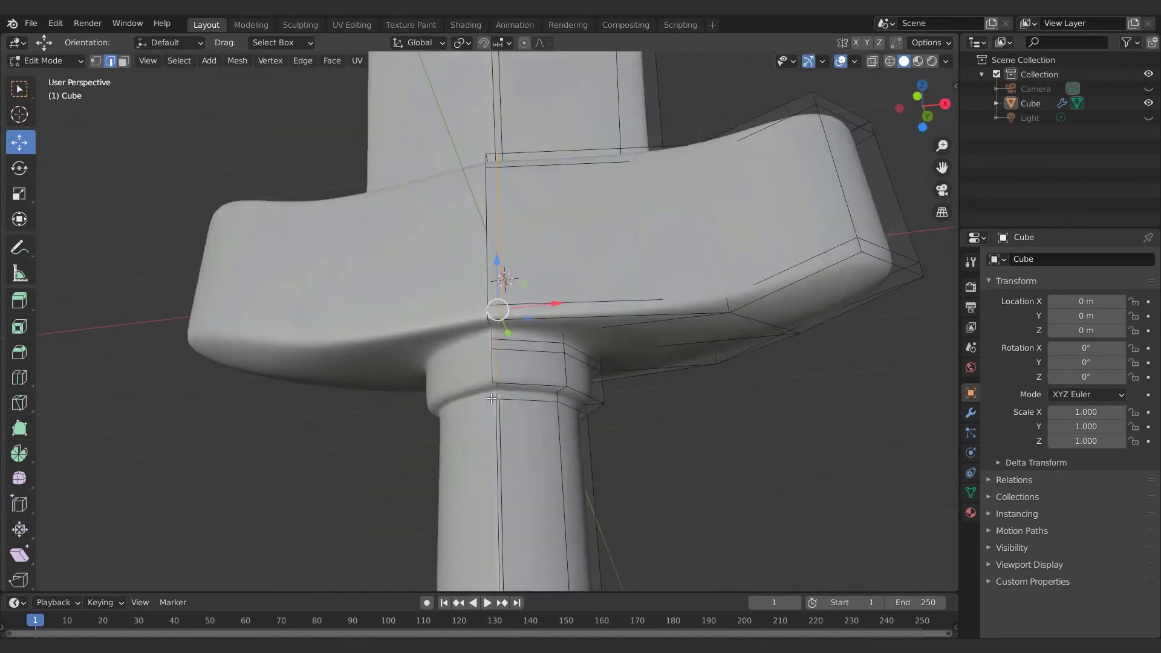
middle_click_drag(588, 477, 577, 254, "shift")
middle_click_drag(577, 254, 562, 345)
left_click(513, 440, "shift")
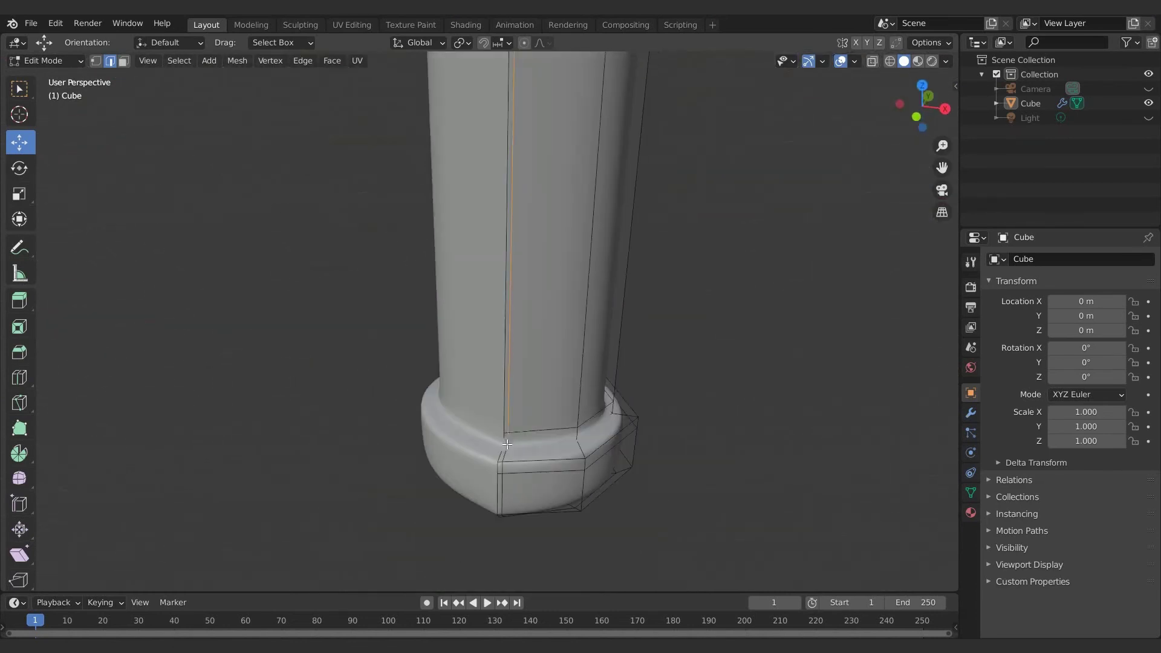
left_click(511, 444, "shift")
scroll(514, 442, "down", 1)
scroll(503, 477, "down", 2)
key("g")
key("x")
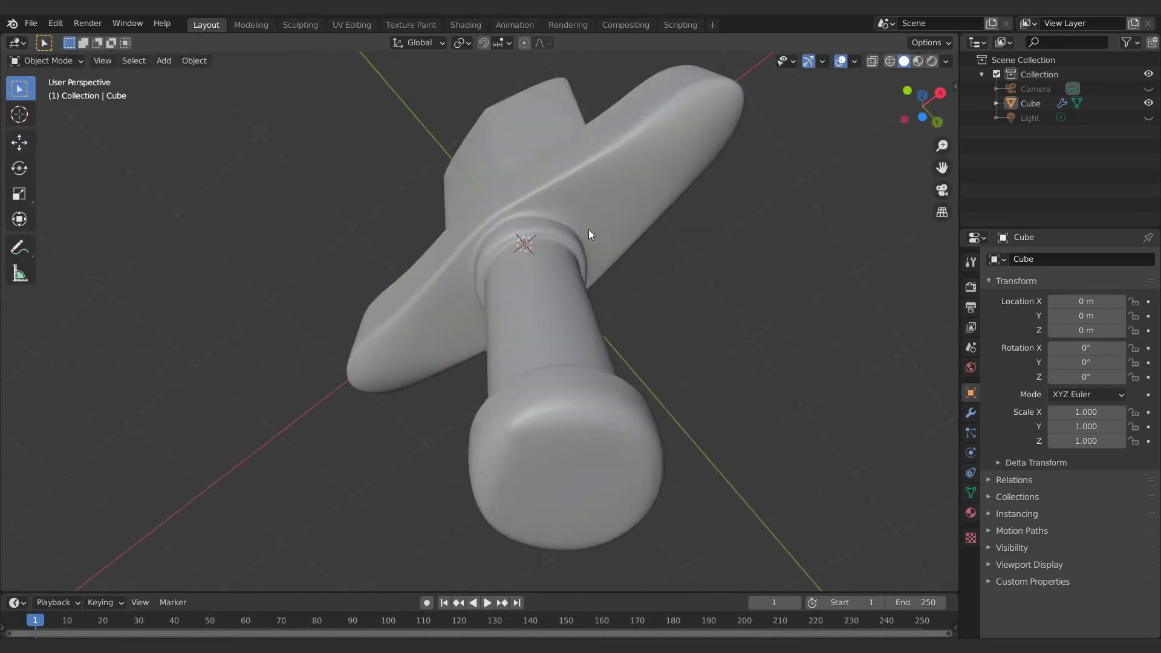
Select the vertices beside the centre line on the pommel's underside and move them along X
middle_click_drag(589, 230, 603, 281)
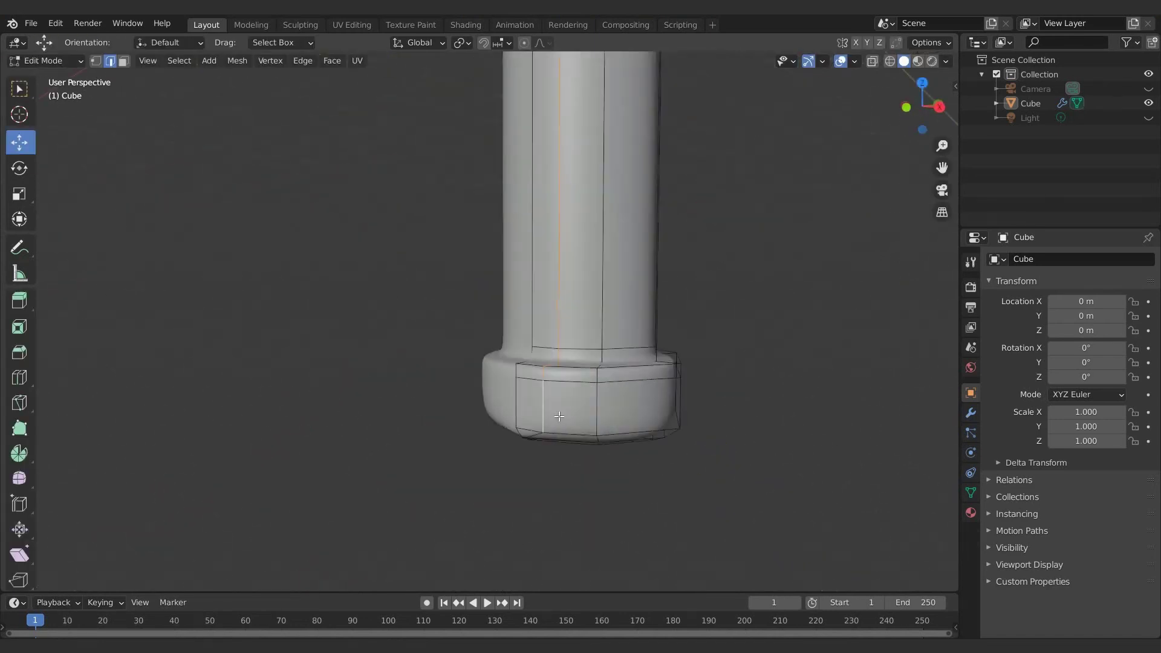
middle_click_drag(557, 485, 527, 230)
key("1")
scroll(520, 224, "up", 2)
left_click(512, 221)
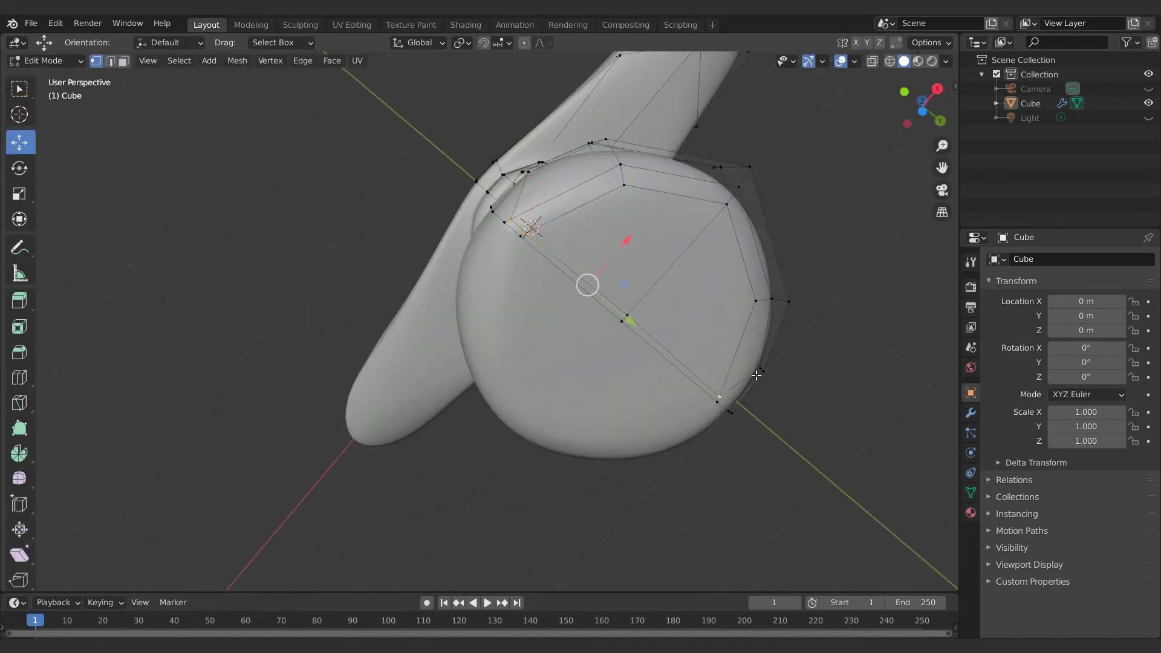
middle_click_drag(764, 376, 709, 310)
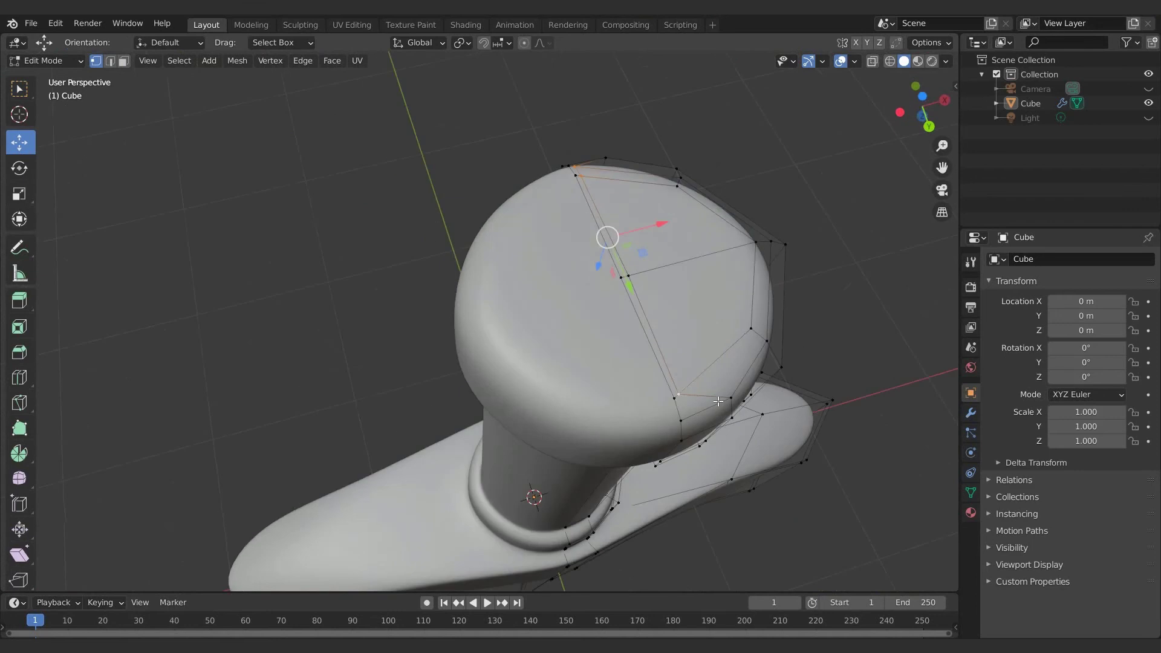
left_click_drag(764, 390, 715, 400)
middle_click_drag(713, 393, 706, 430)
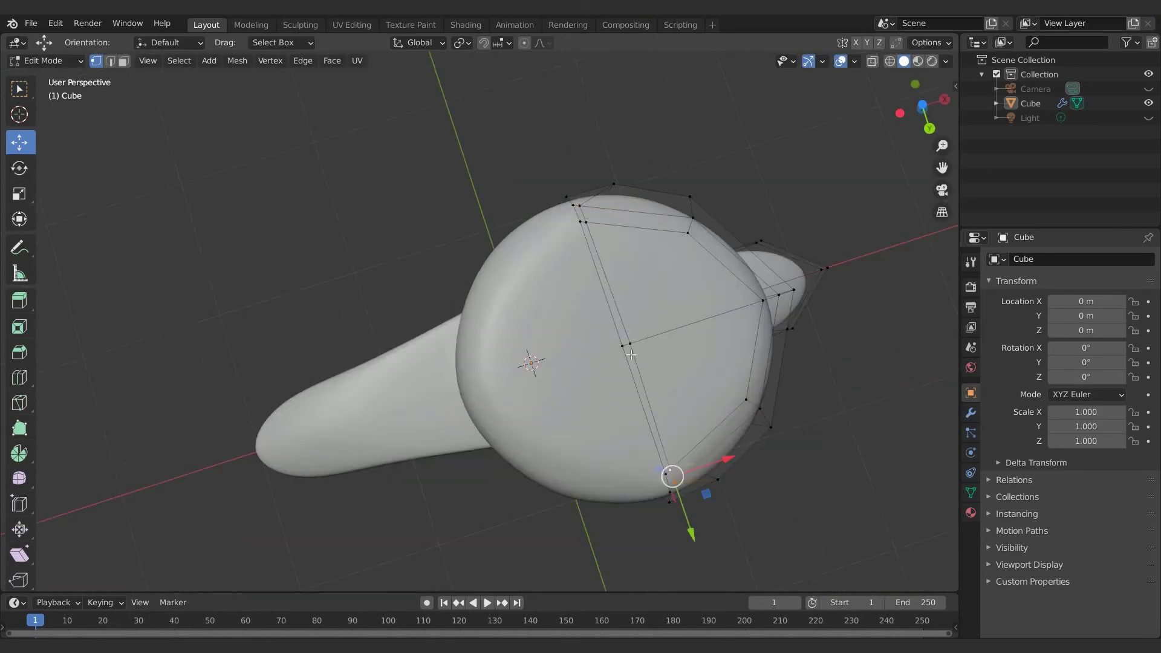
key("g")
key("x")
left_click(710, 313)
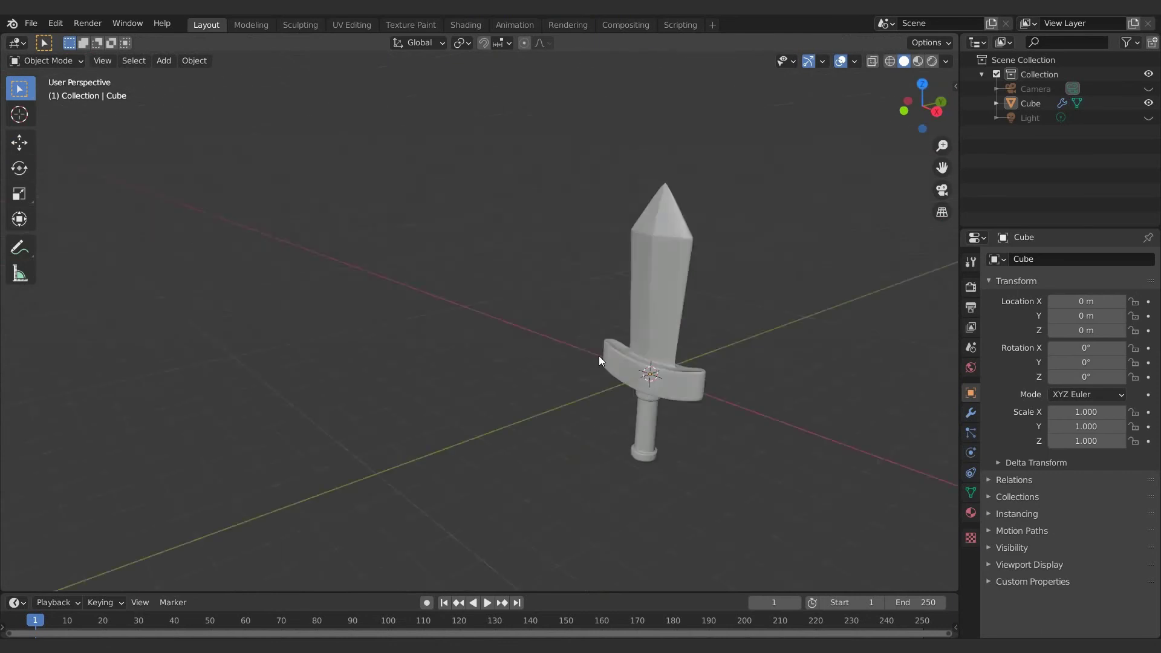
Move the sword about 4.95 m along X, then add a UV sphere with reduced segments at the world origin
middle_click_drag(599, 356, 453, 346)
left_click(633, 326)
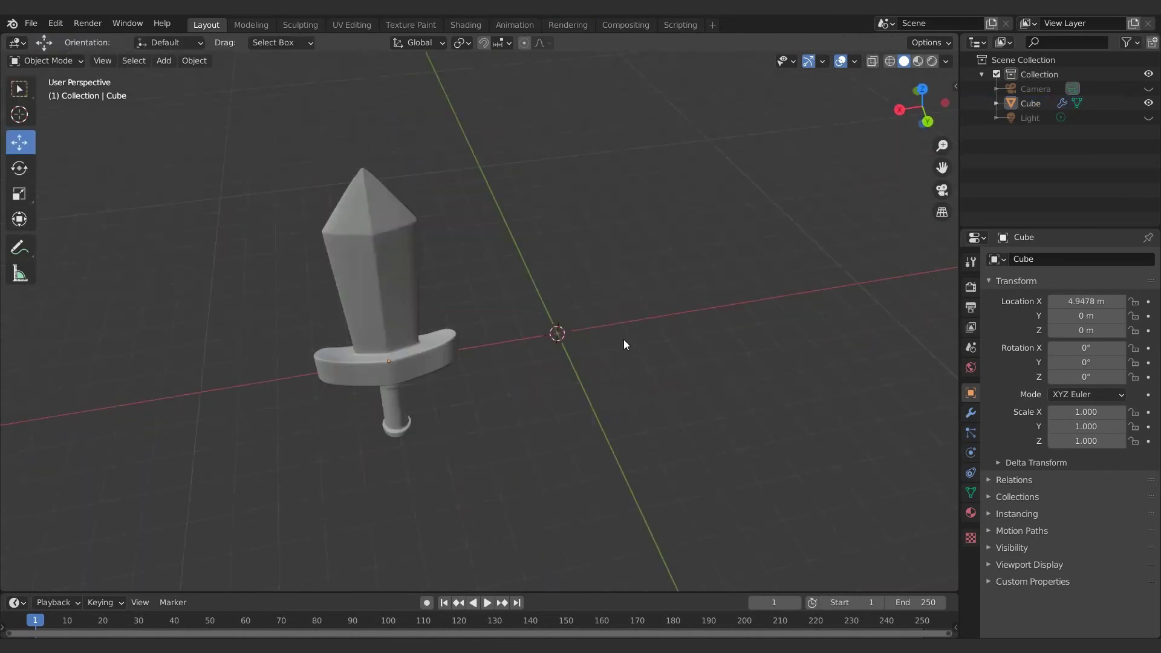
key("shift+a")
left_click(686, 383)
key("KP_Decimal")
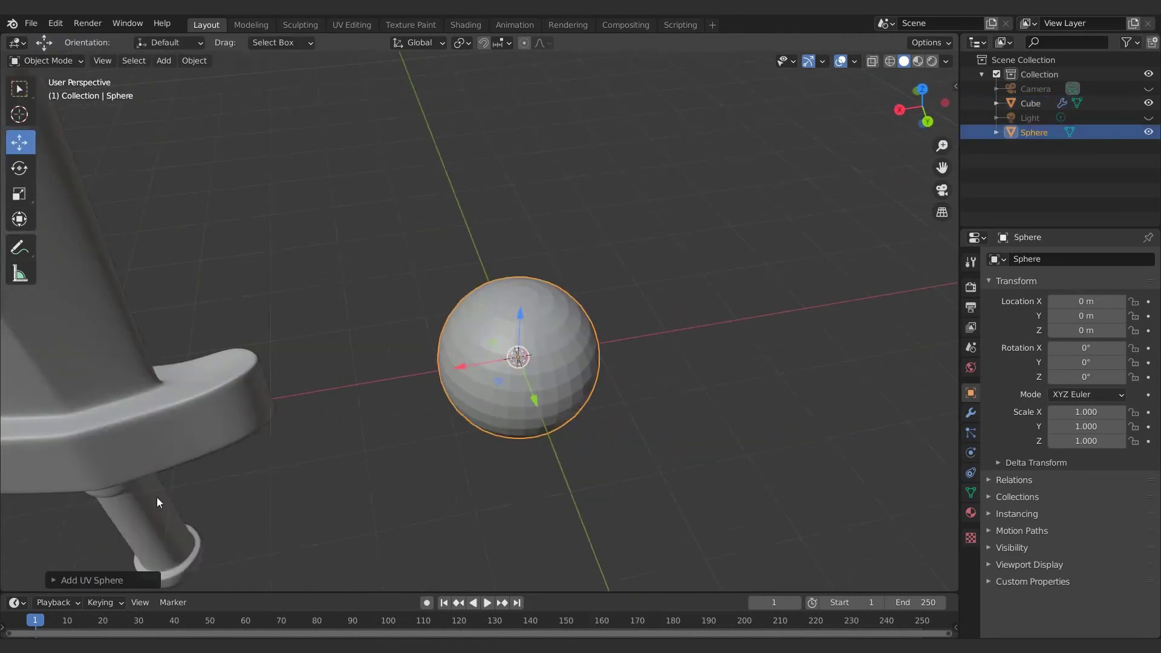
left_click(91, 575)
Delete the sphere's lower half and move the remaining dome about -3.71 m along X
key("Tab")
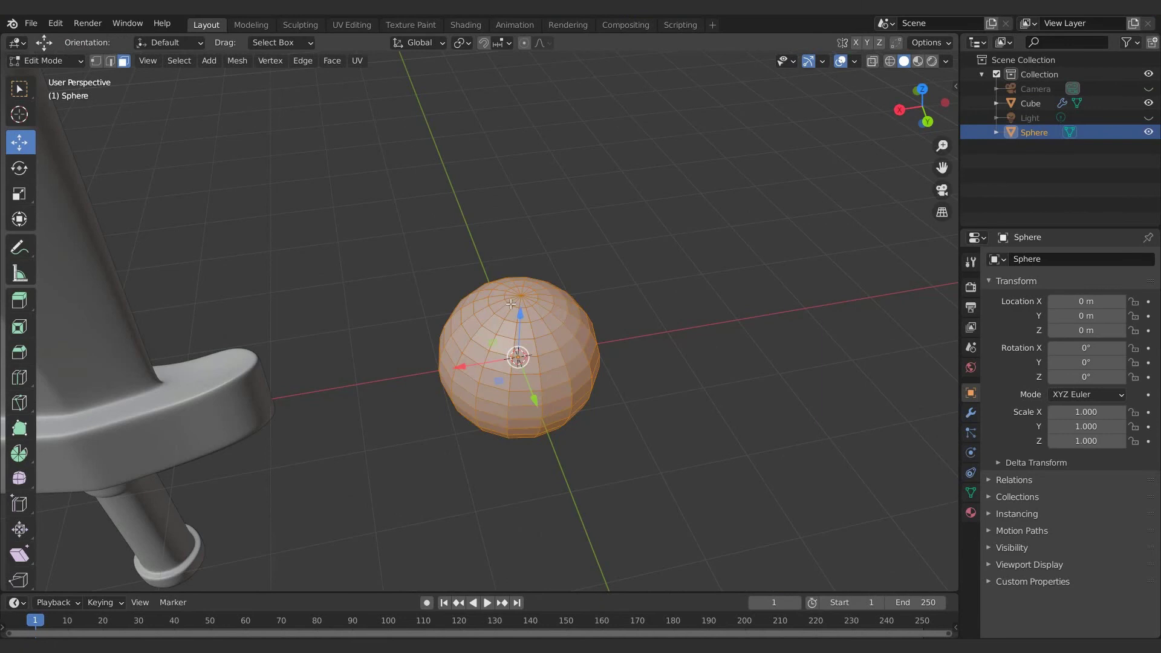
left_click(519, 295)
key("ctrl+KP_Add")
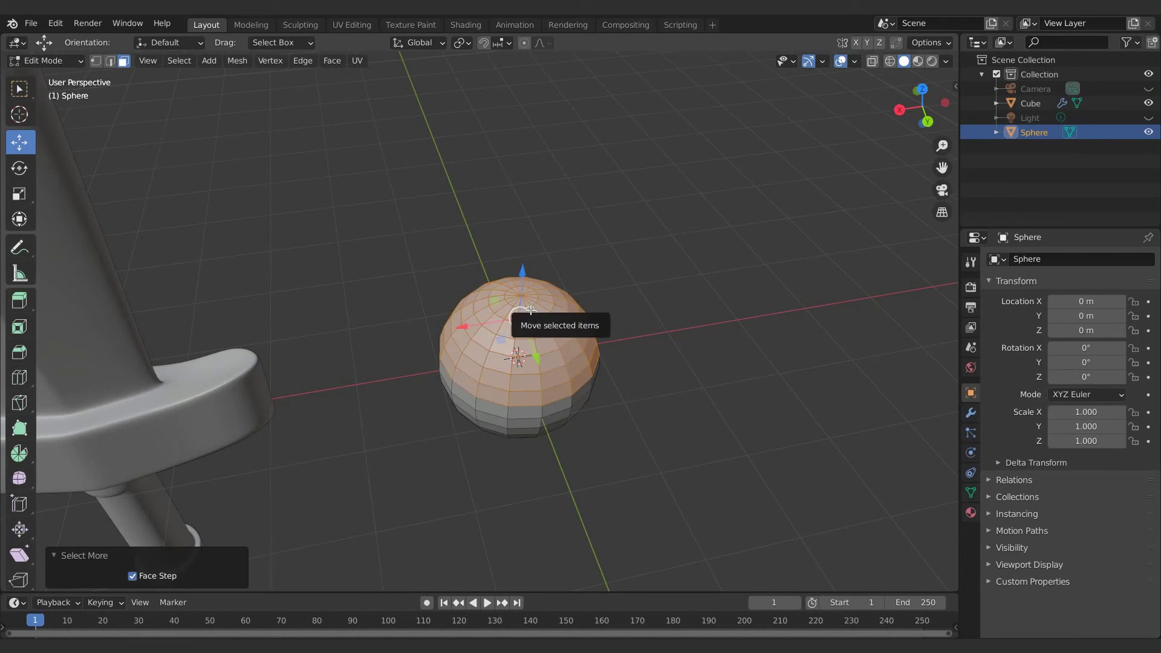
key("ctrl+i")
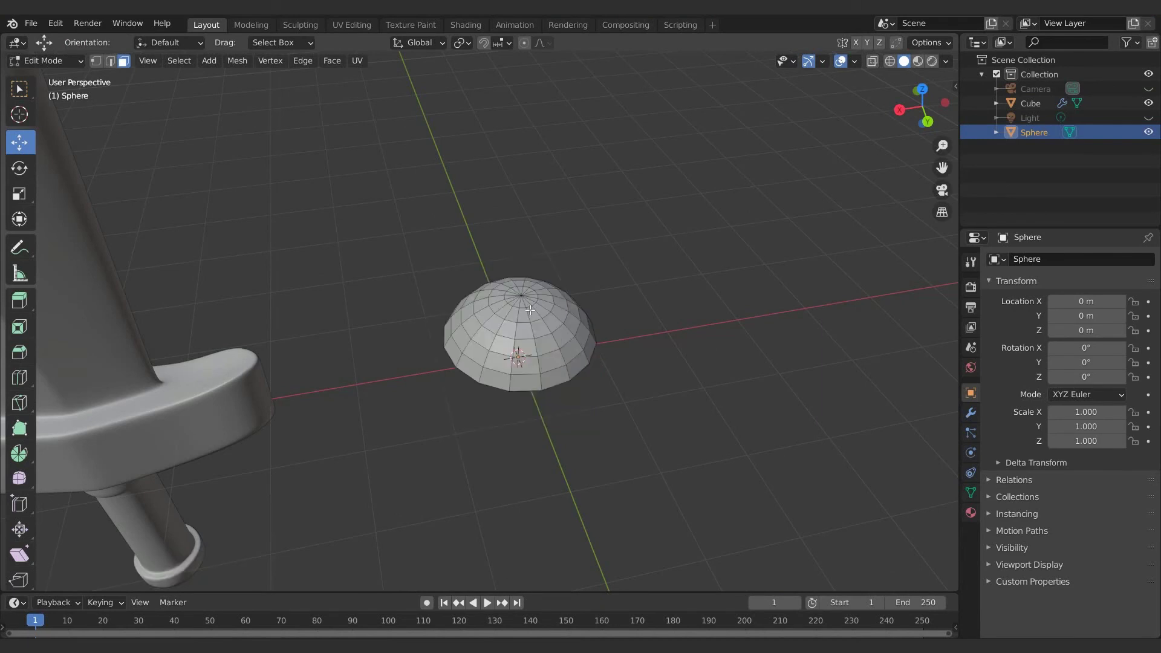
key("Tab")
left_click_drag(483, 363, 743, 320)
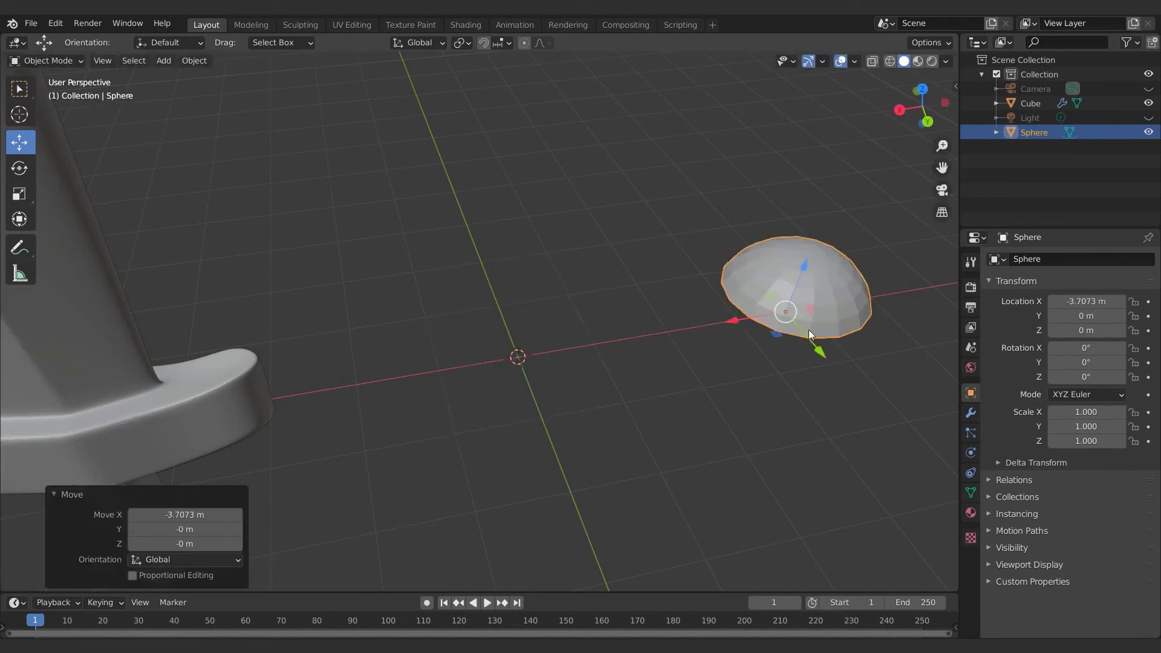
Extrude the dome's open edge outward into a flat ring and extrude that ring's outer edge down about 0.27 m
middle_click_drag(808, 329, 638, 360, "shift")
key("Tab")
key("e")
right_click(711, 304)
key("s")
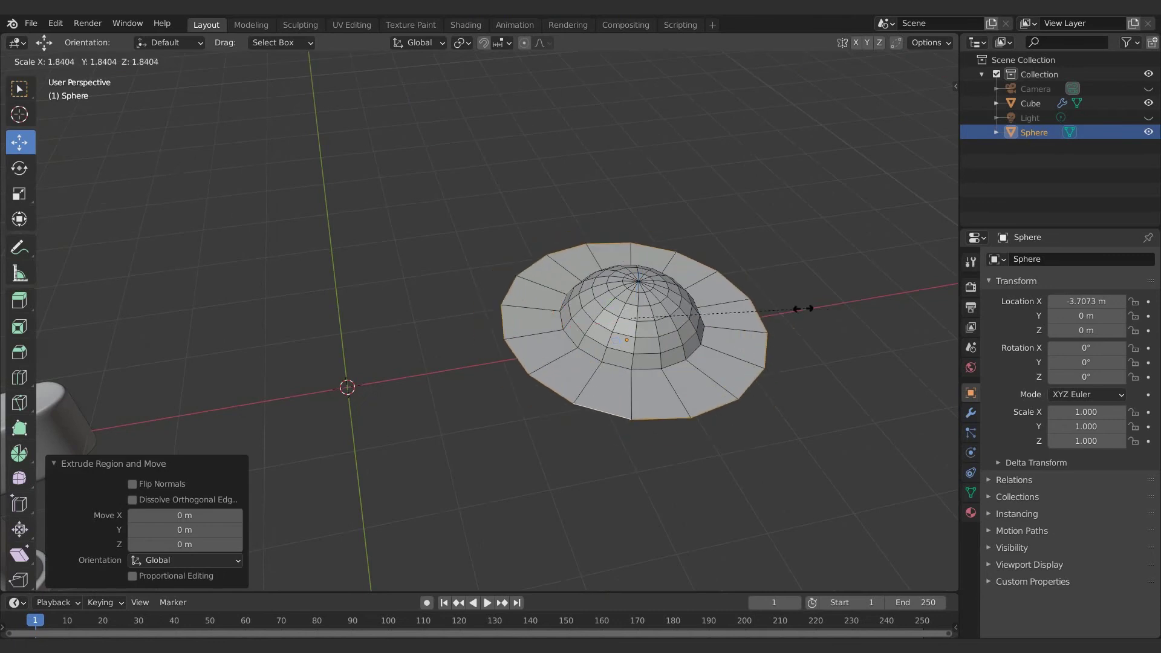
left_click(776, 307)
key("z")
left_click(689, 315)
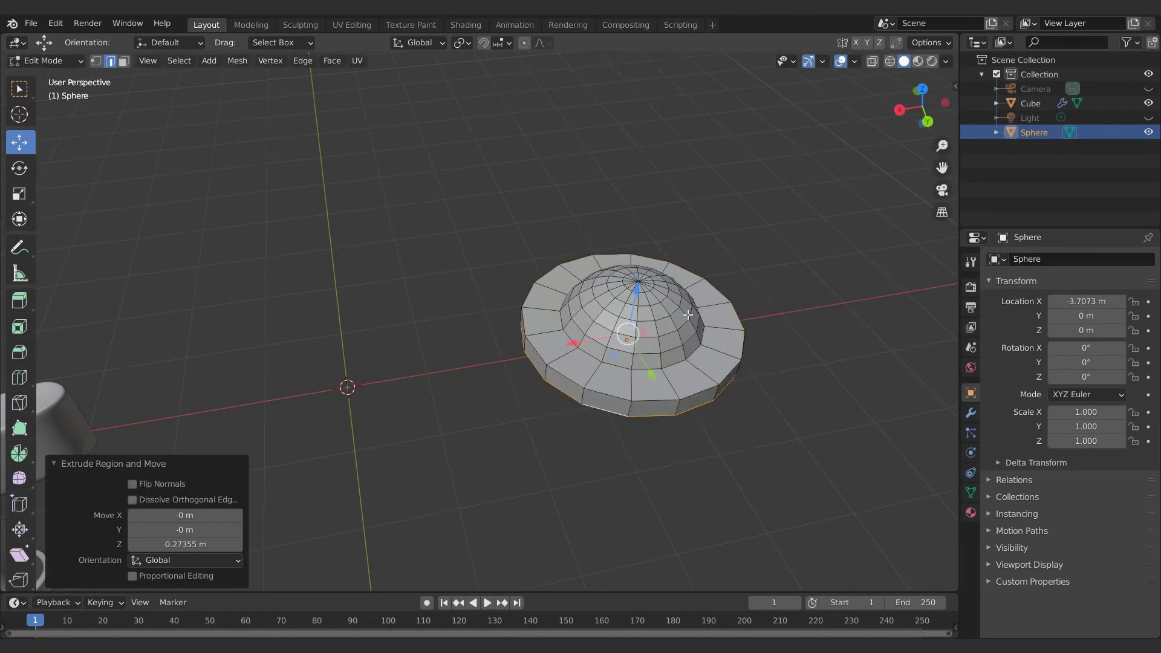
Extrude the lower edge outward at a scale of 2.272 and raise a vertical wall about 0.4 m from it
key("s")
left_click(738, 326)
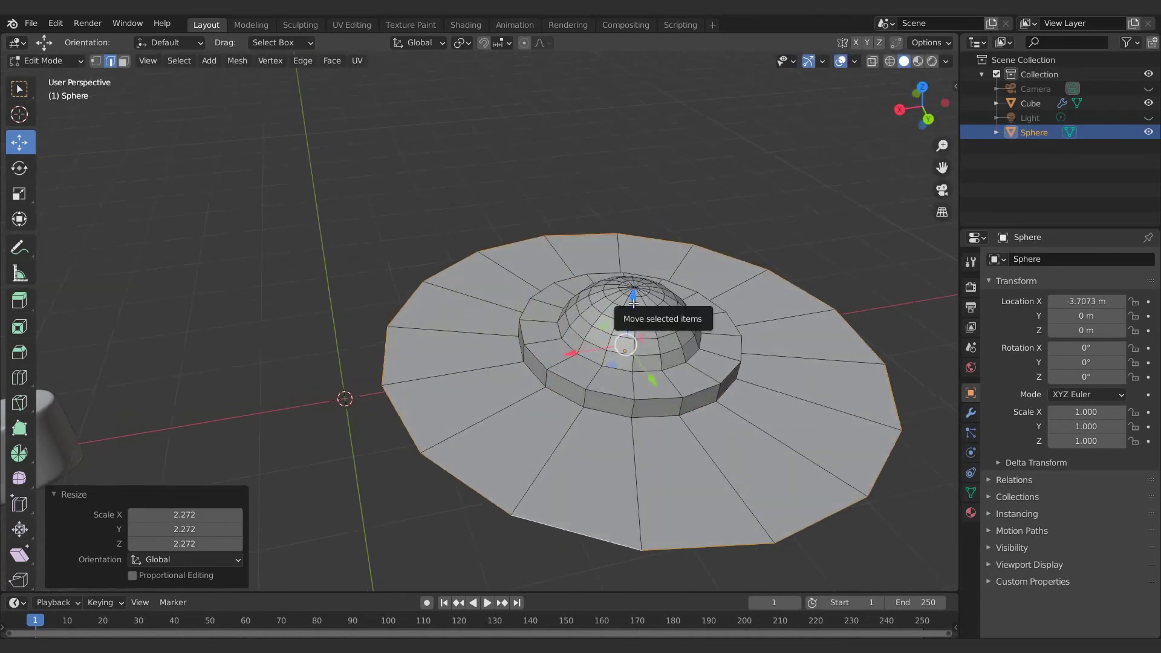
left_click_drag(632, 298, 637, 283)
key("z")
left_click(639, 284)
middle_click_drag(640, 287, 648, 293)
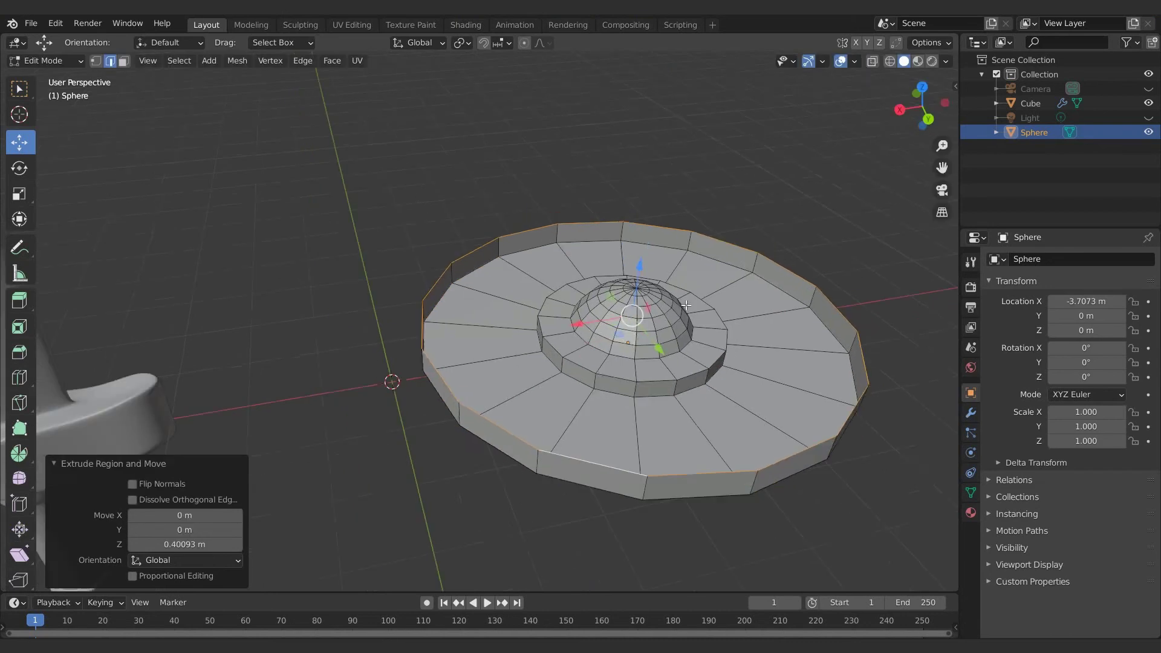
Extrude the wall's top edge outward at a scale of 1.364 and extrude the outer edge down to form the shield's rim
key("s")
left_click(738, 306)
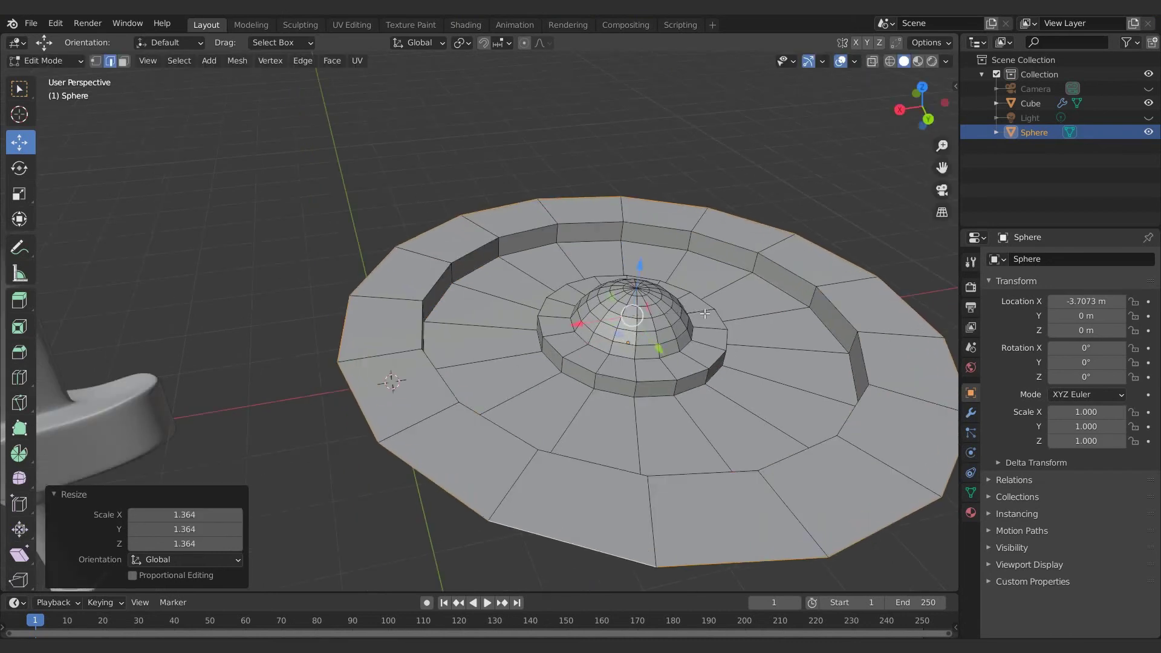
middle_click_drag(738, 306, 685, 253)
left_click_drag(616, 207, 623, 246)
middle_click_drag(623, 246, 708, 265)
key("Tab")
scroll(665, 290, "down", 3)
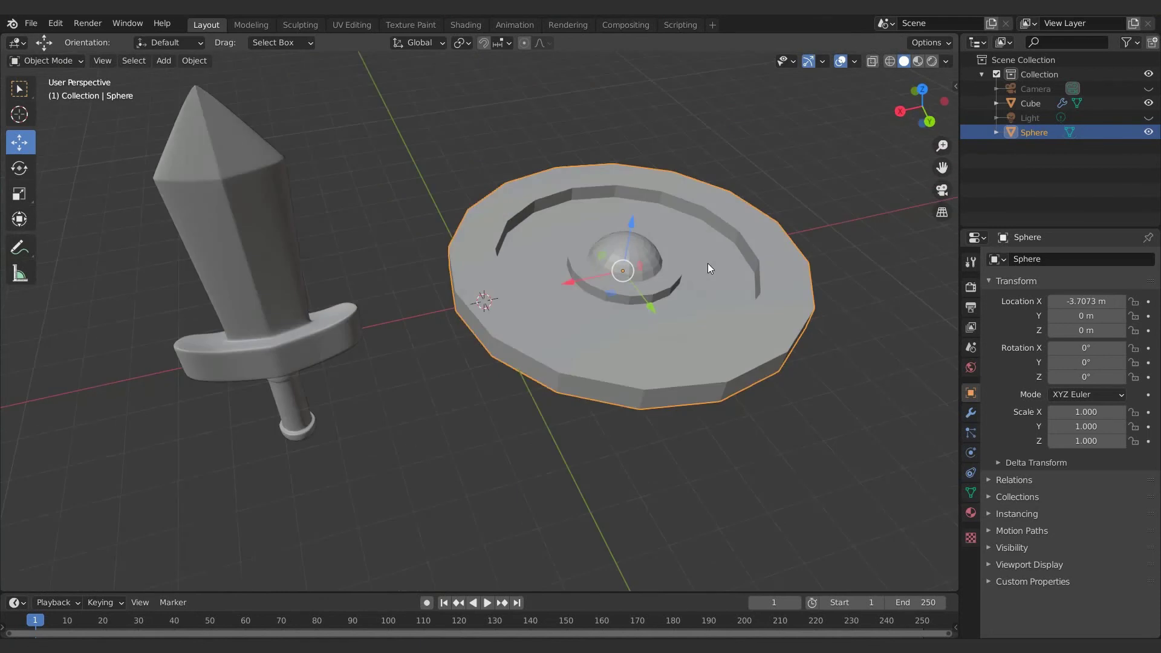
Add a level 2 Subdivision Surface to the shield and shade it smooth
key("ctrl+2")
right_click(648, 321)
left_click(648, 321)
Add supporting edge loops to the shield's rim, near its inner edge and on its outer wall
key("Tab")
key("ctrl+r")
left_click(554, 355)
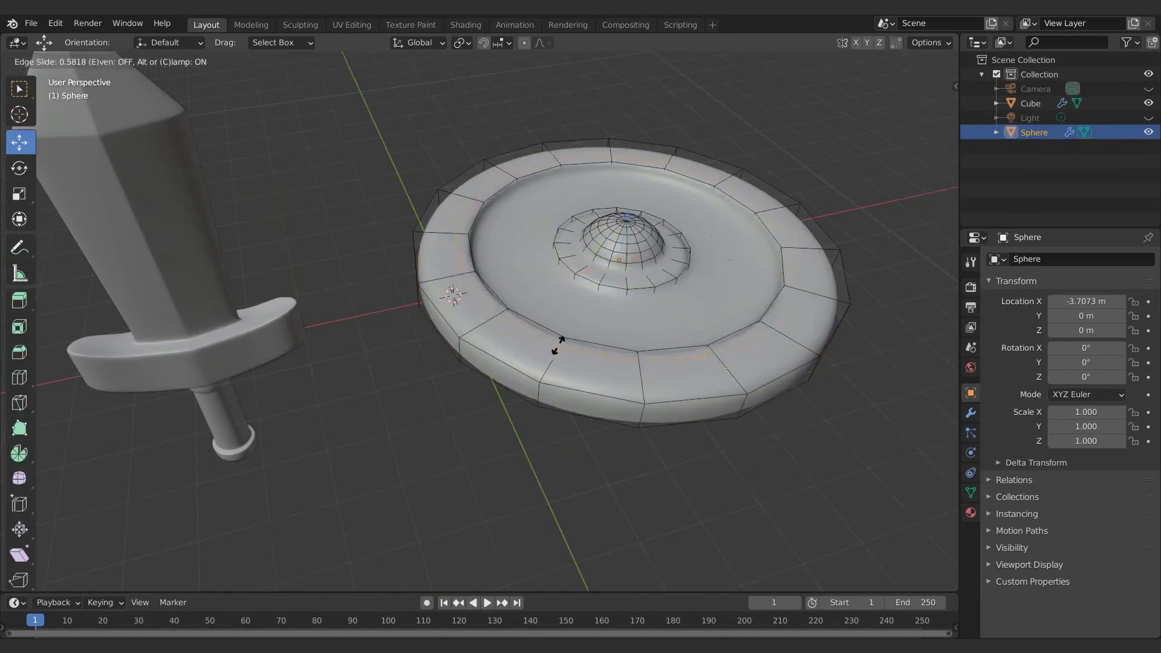
left_click(555, 344)
key("ctrl+r")
left_click(554, 350)
left_click(541, 394)
left_click(540, 399)
Add supporting edge loops around the shield's recessed disc and the raised ring at the central dome
middle_click_drag(540, 396, 491, 394)
scroll(526, 303, "up", 3)
key("ctrl+r")
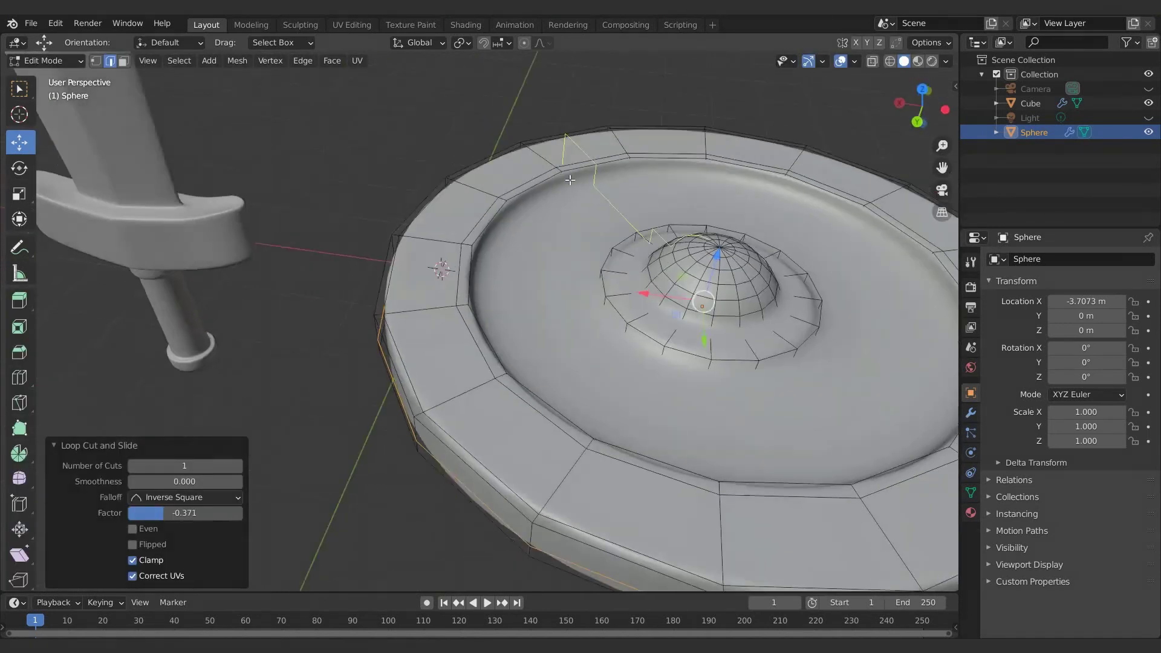
left_click(562, 193)
key("ctrl+r")
middle_click_drag(618, 248, 652, 266)
left_click(617, 283)
left_click(618, 290)
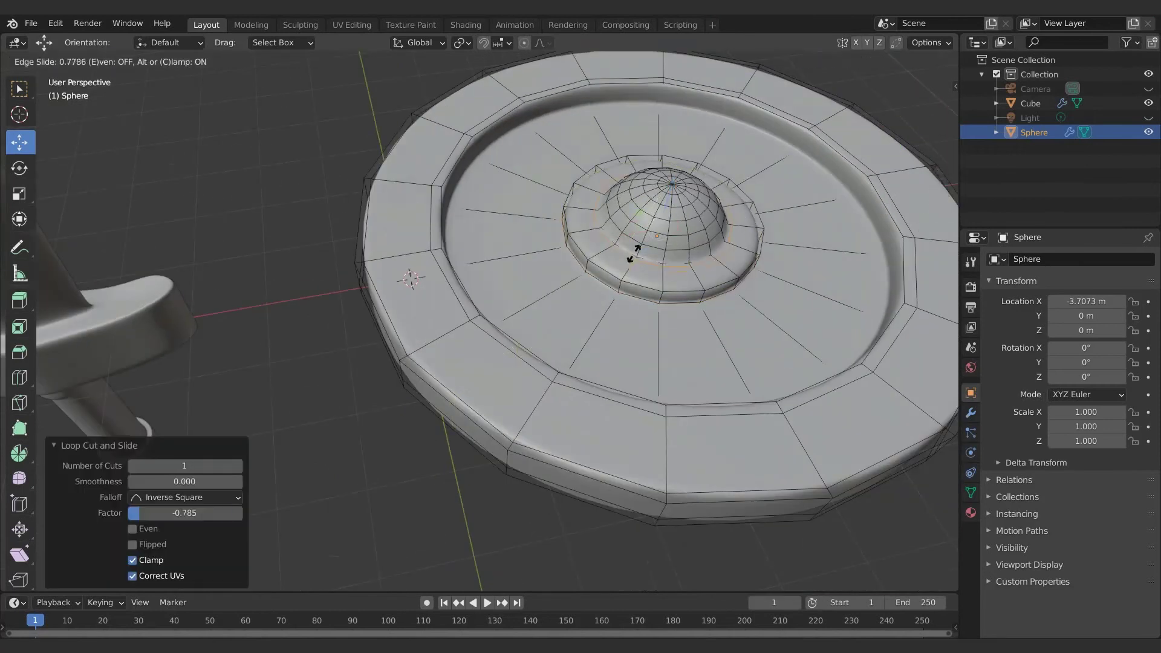
left_click(618, 284)
Select the outermost open edge loop on the back of the shield in Edit Mode
key("Tab")
middle_click_drag(617, 286, 701, 292)
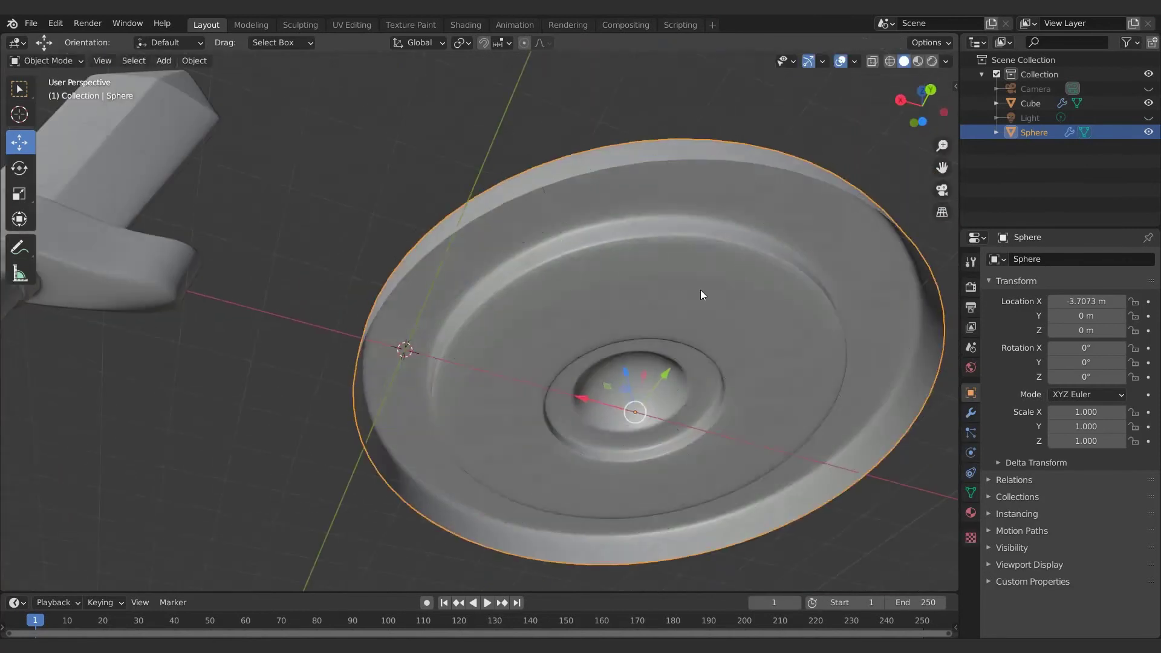
key("Tab")
scroll(760, 145, "down", 2)
middle_click_drag(760, 145, 809, 155)
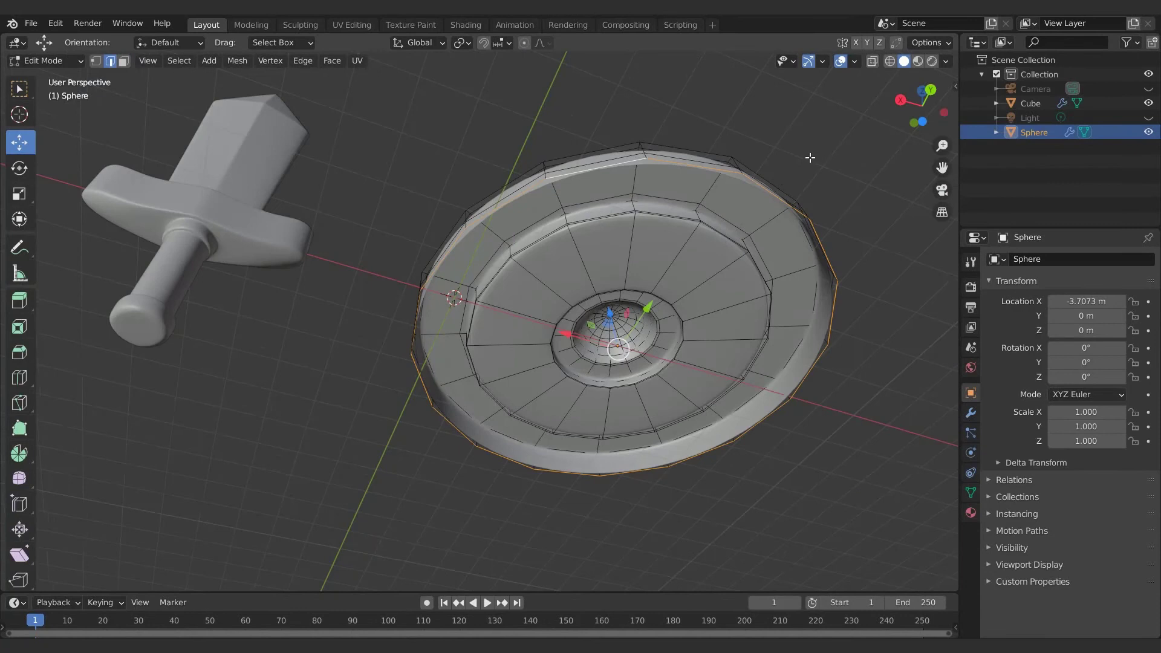
key("e")
right_click(821, 155)
key("s")
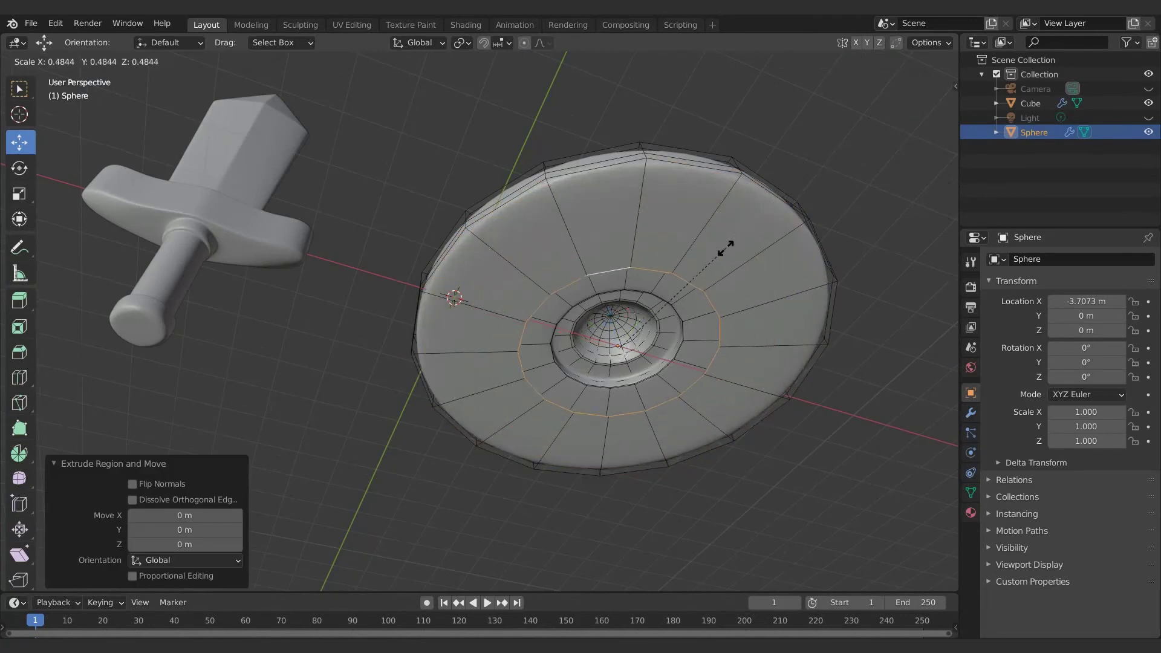
left_click(845, 161)
Fill the shield's open back with a face, inset it and return to Object Mode
key("f")
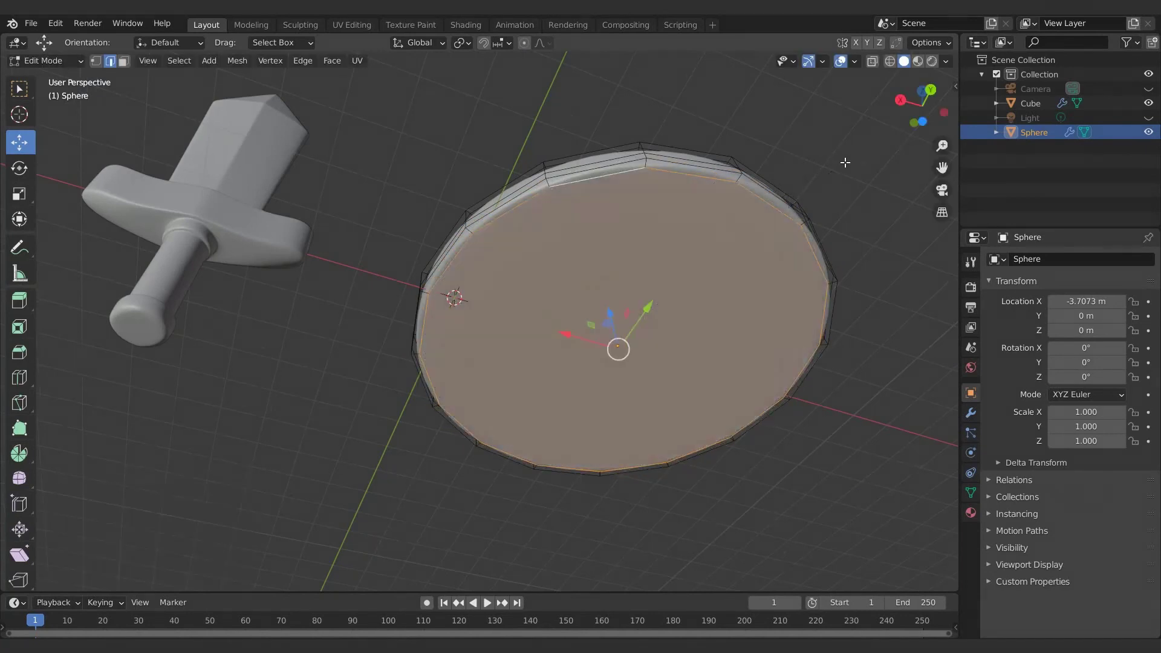
middle_click_drag(843, 160, 726, 363)
key("i")
left_click(843, 176)
key("Tab")
left_click(777, 220)
left_click(732, 328)
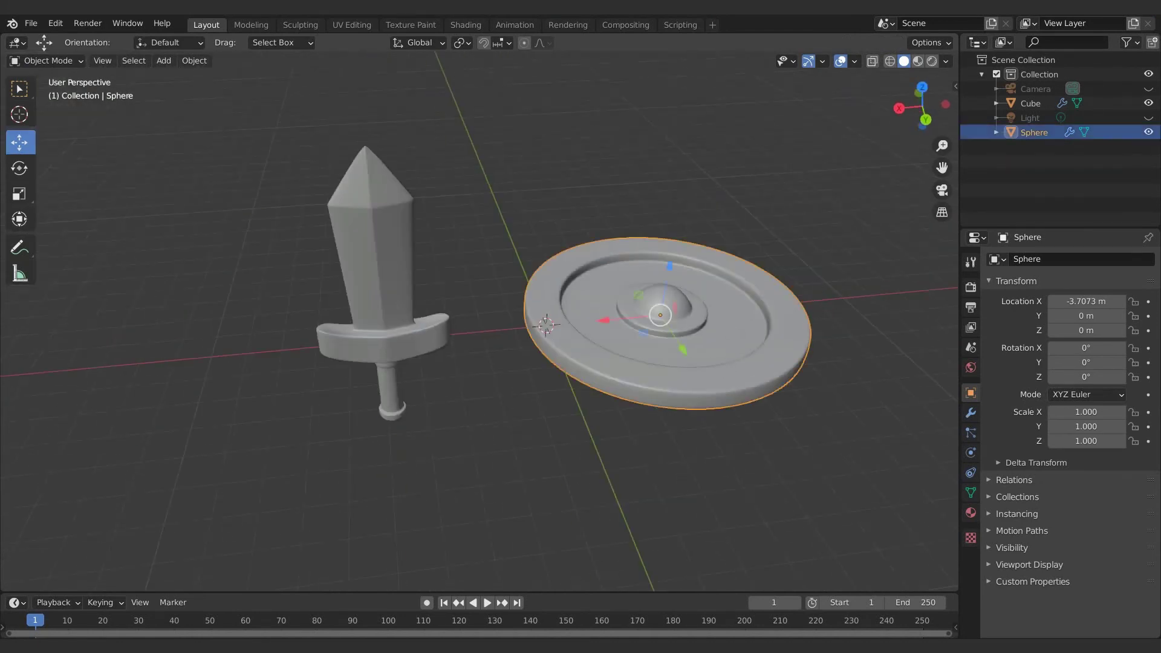
Scale the shield by 0.8 and rotate it 90° about X
type("s.8")
key("Return")
type("x90")
key("Return")
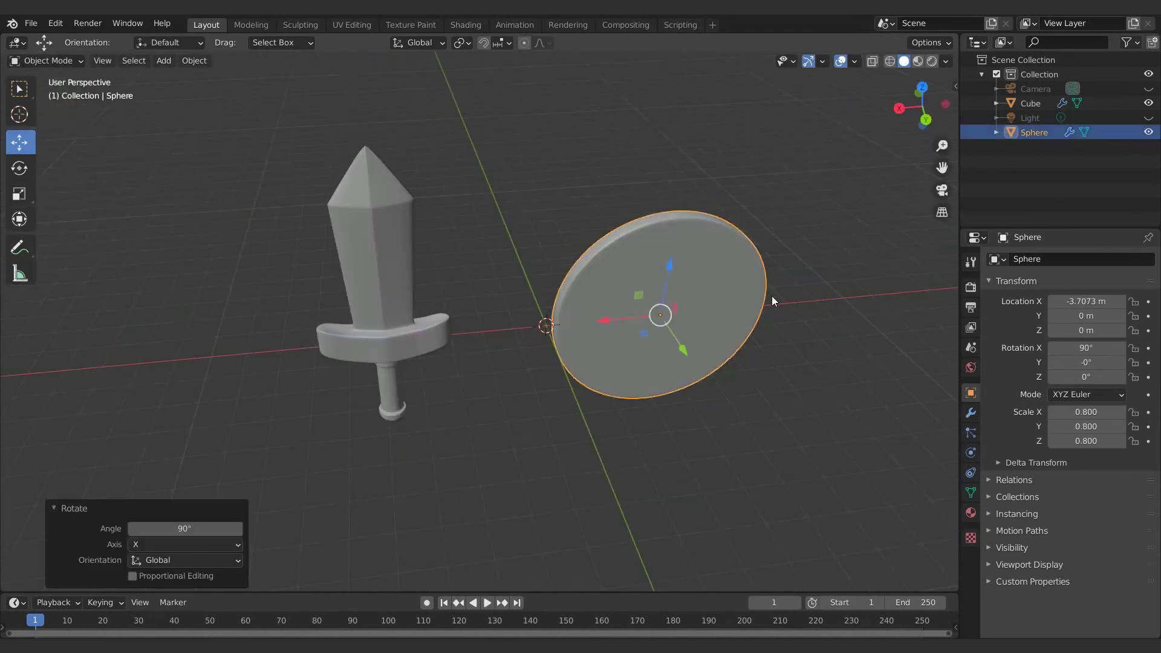
Snap the 3D cursor to the shield and add a cube there, moved about 3.92 m along Y
middle_click_drag(772, 296, 659, 388)
key("shift+s")
left_click(668, 405)
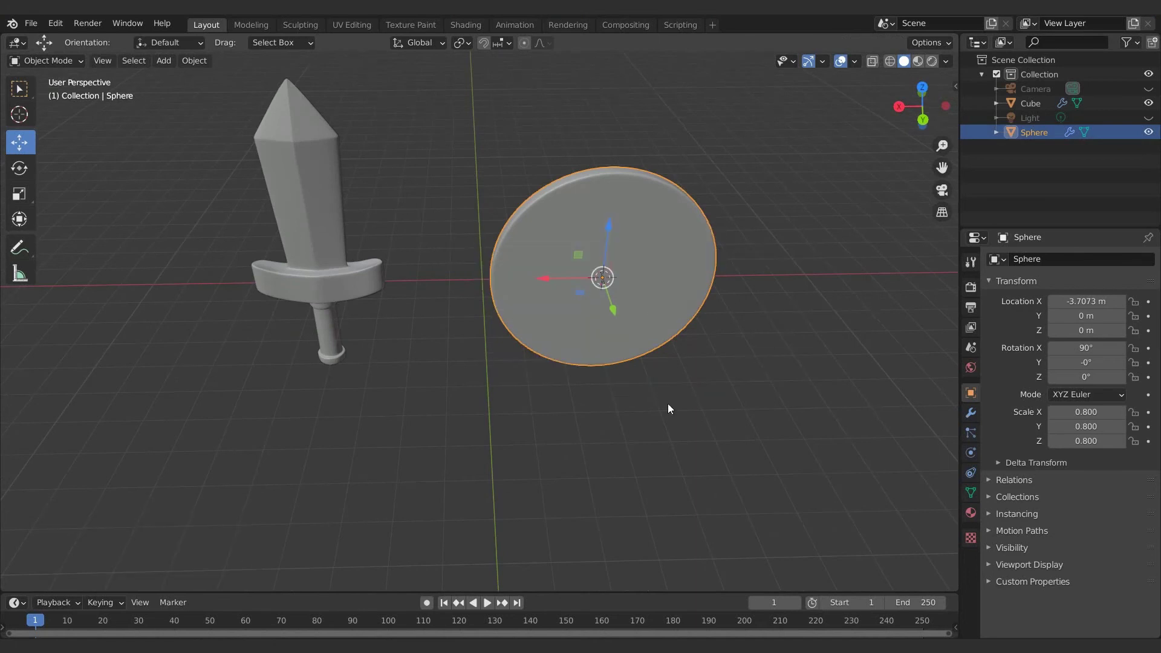
key("shift+a")
mouse_move(708, 362)
left_click(737, 380)
left_click_drag(611, 304, 643, 380)
Delete the cube's bottom face and the two faces facing X, and lower the top face about 0.93 m
key("Tab")
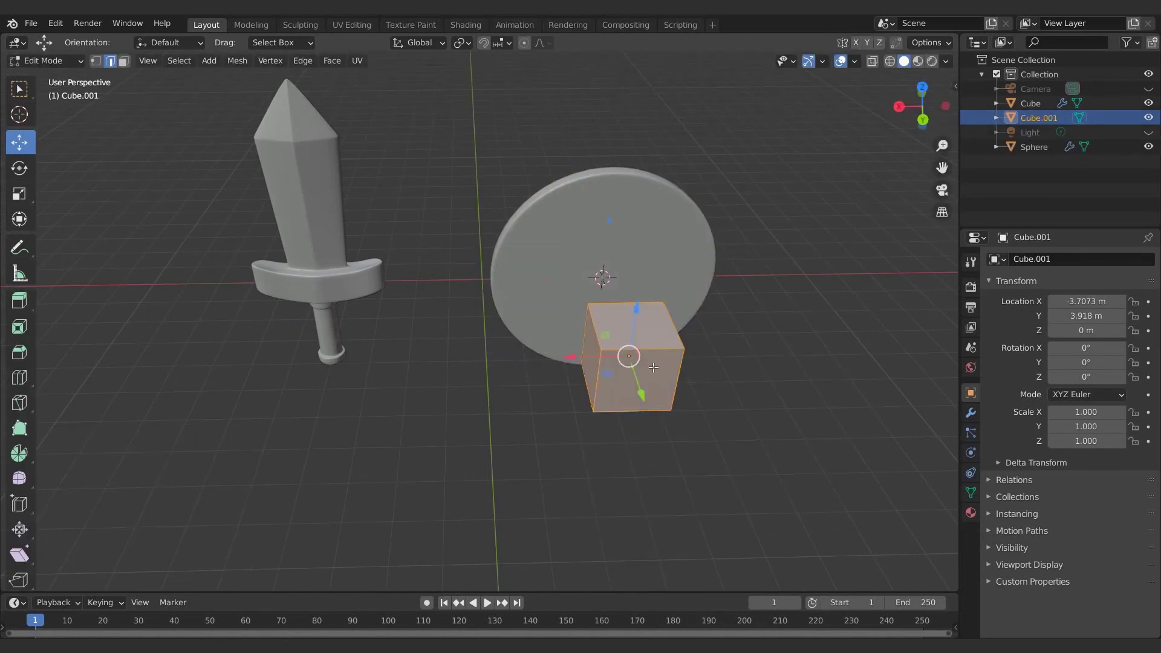
key("3")
middle_click_drag(635, 357, 378, 341)
left_click(655, 342)
key("x")
left_click(526, 256)
left_click(378, 340)
left_click_drag(391, 313, 391, 340)
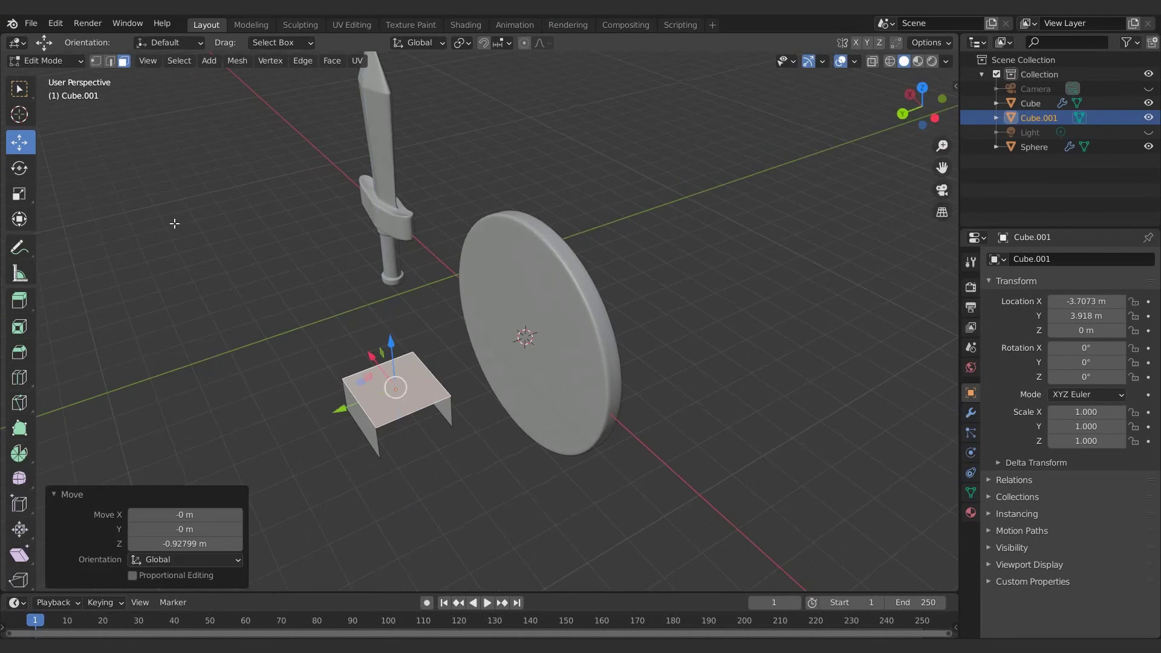
Switch to edge selection and select the bottom edge of the bracket's side face farthest from the shield
left_click(110, 61)
middle_click_drag(356, 417, 373, 400)
left_click(384, 409)
key("e")
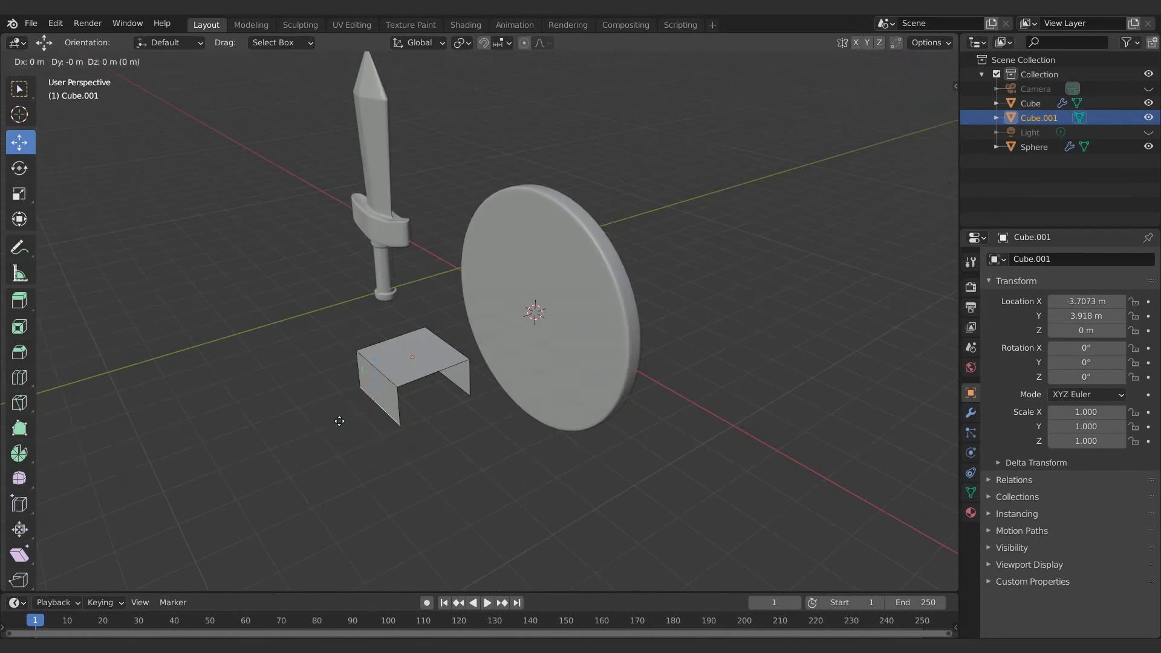
key("Escape")
key("ctrl+z")
left_click_drag(353, 418, 342, 422)
key("ctrl+z")
Add the opposite bottom edge to the selection and extrude both outward into flanges, scaling by 2.734 with X excluded
left_click(454, 384, "shift")
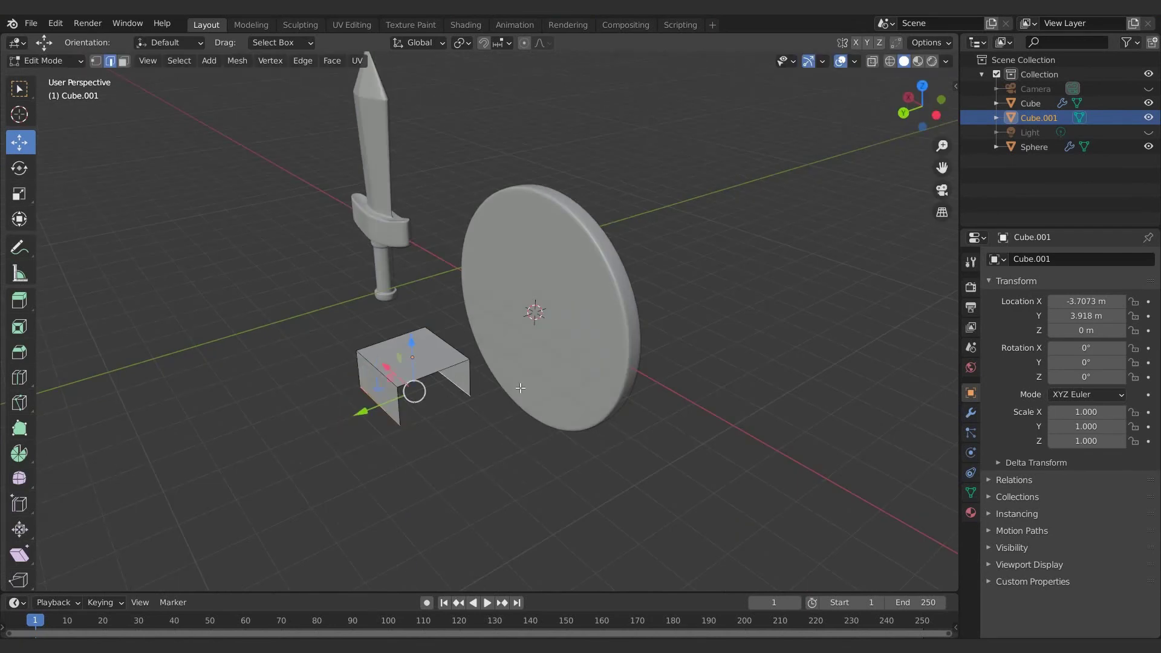
key("e")
key("Escape")
left_click(739, 348)
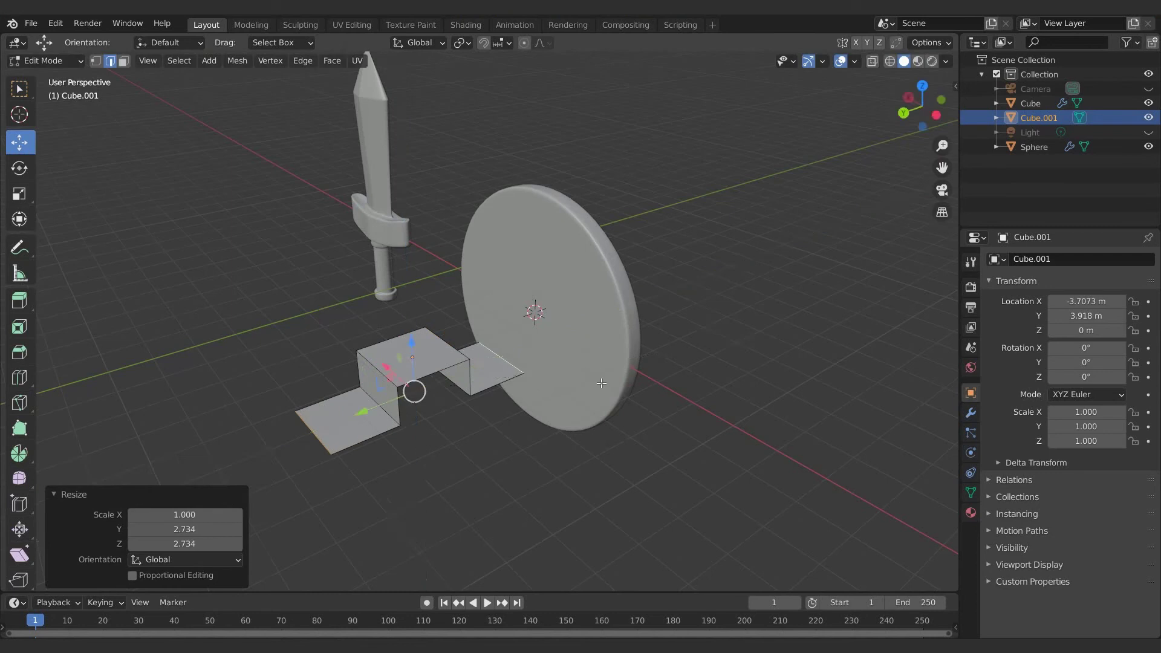
Add a level 2 Subdivision Surface to the bracket and select its whole mesh
middle_click_drag(601, 383, 792, 372)
scroll(735, 333, "up", 4)
middle_click_drag(850, 340, 765, 330, "shift")
key("ctrl+2")
key("a")
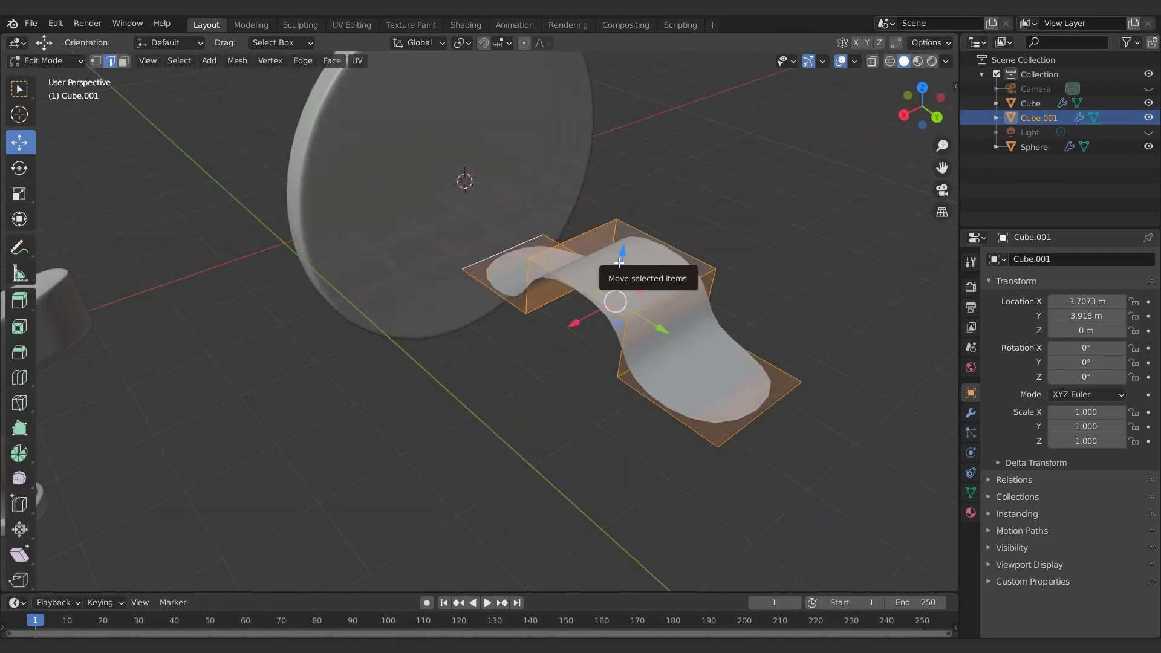
Add a Solidify modifier to the bracket with a thickness of 0.29 m and return to Edit Mode
key("Tab")
left_click(971, 413)
left_click(1027, 260)
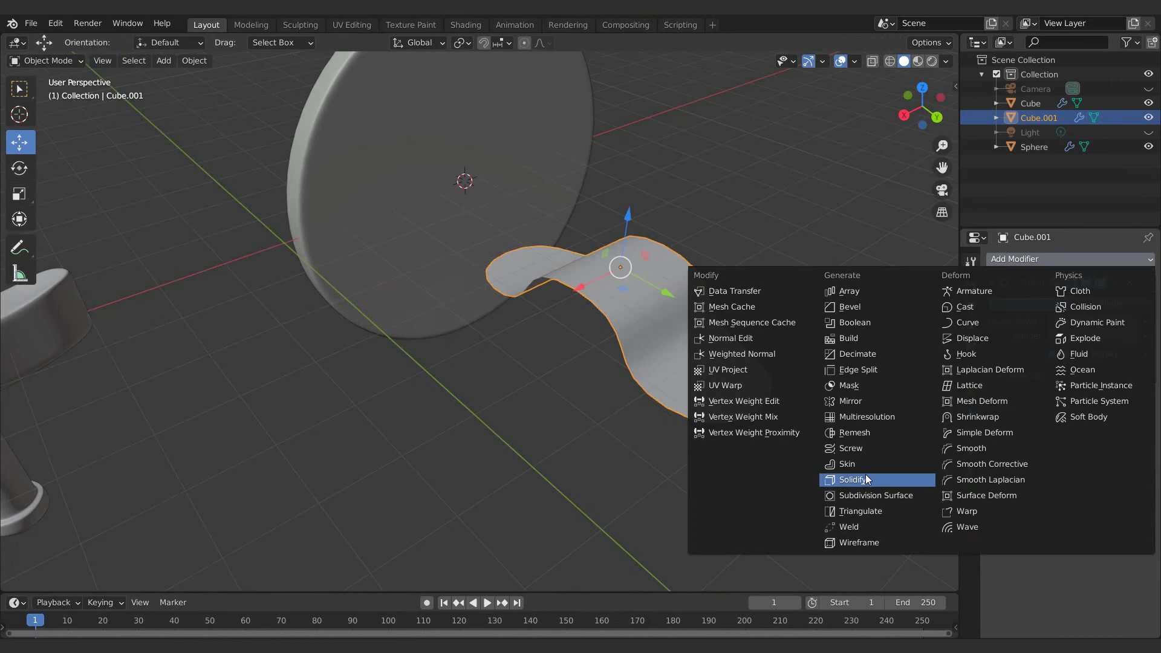
left_click(865, 474)
left_click_drag(1092, 433, 1131, 433)
key("Tab")
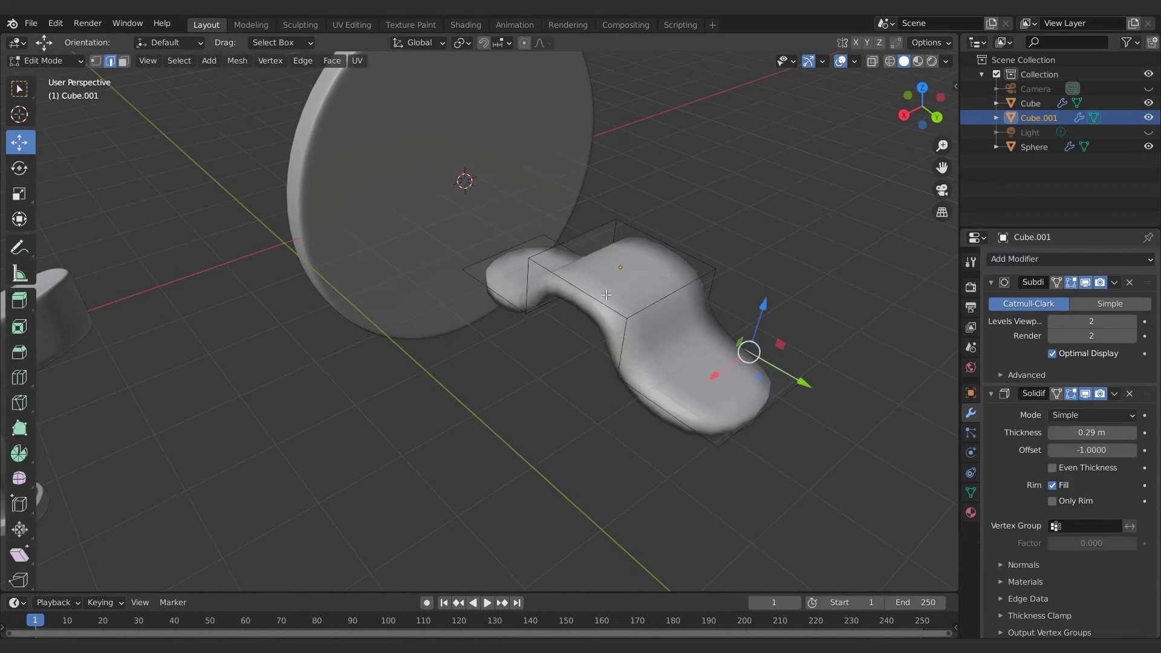
Leave Edit Mode and apply the bracket's Solidify modifier
key("Tab")
middle_click_drag(615, 293, 655, 278)
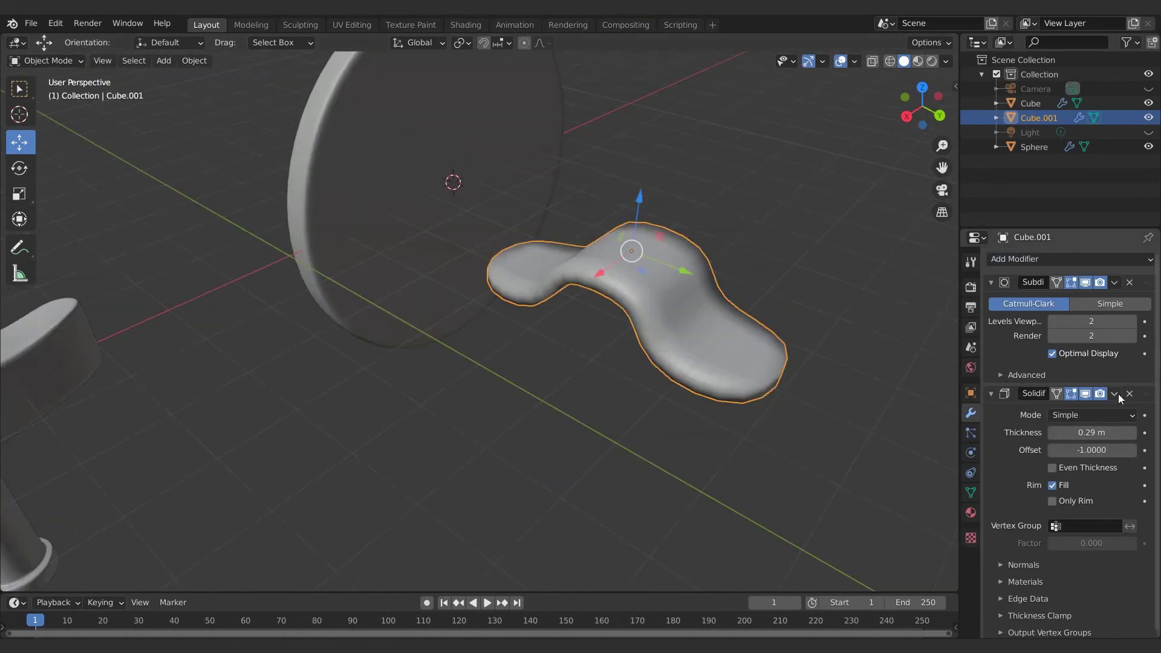
left_click(1115, 393)
left_click(1052, 407)
In Edit Mode, add supporting edge loops close to both long sides of the bracket
key("Tab")
key("g")
key("g")
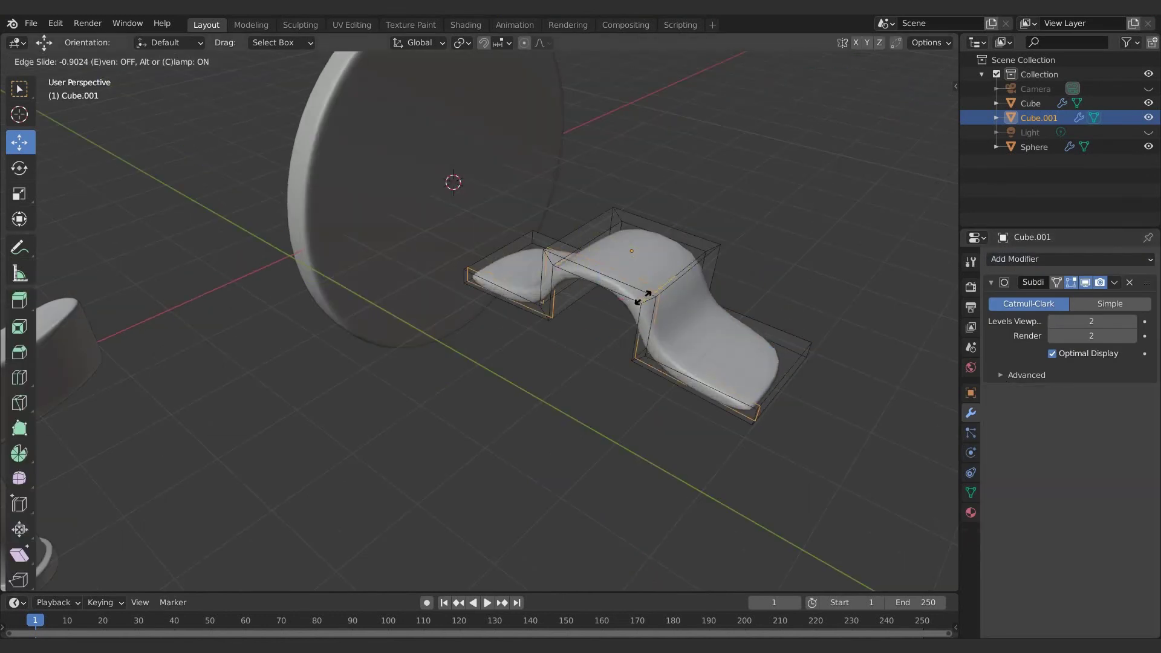
left_click(643, 298)
key("ctrl+r")
left_click(682, 274)
middle_click_drag(744, 326, 663, 299)
left_click(610, 293)
With X-ray on, select the vertices of the bracket's half farthest from the shield and move them outward along Y to lengthen it
left_click(872, 62)
left_click_drag(742, 260, 556, 587)
left_click_drag(573, 378, 509, 371)
mouse_move(510, 371)
middle_mouse_down()
mouse_move(635, 304)
mouse_move(556, 355)
middle_mouse_up()
scroll(556, 355, "up", 2)
left_click(618, 243)
mouse_move(664, 194)
right_mouse_down("ctrl")
mouse_move(553, 274)
mouse_move(681, 289)
right_mouse_up("ctrl")
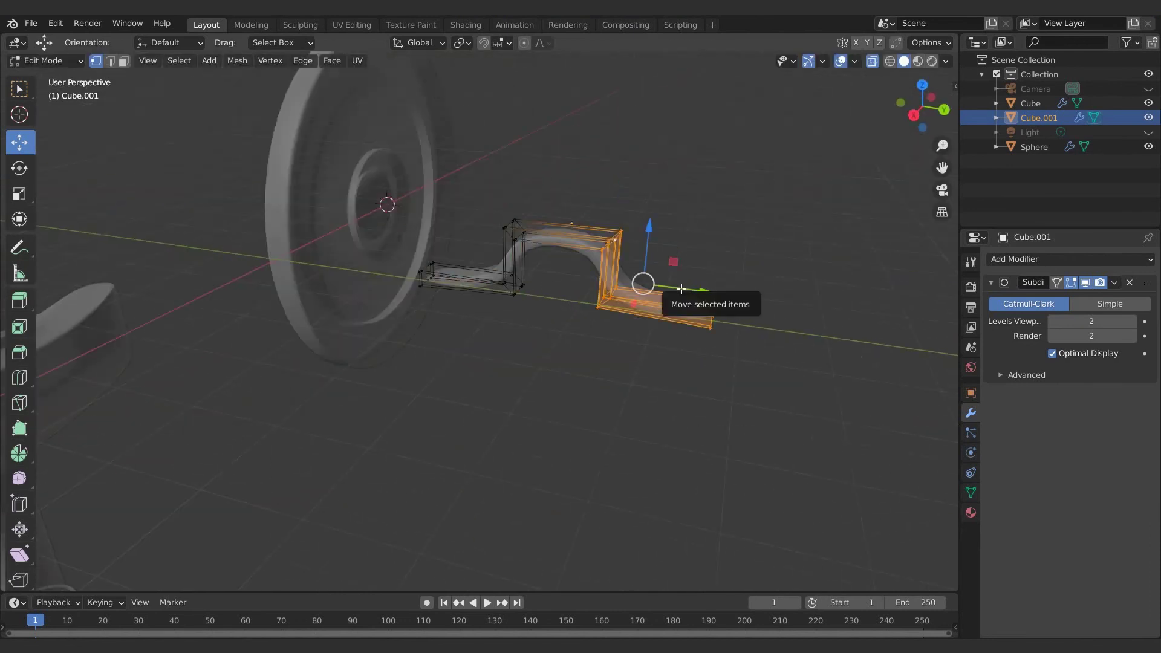
left_click_drag(687, 290, 784, 272)
middle_click_drag(784, 272, 741, 303)
Add a supporting edge loop across the bracket's raised middle span, slid toward the outer bend, and return to Object Mode with X-ray off
key("Tab")
key("Tab")
key("ctrl+r")
left_click(635, 311)
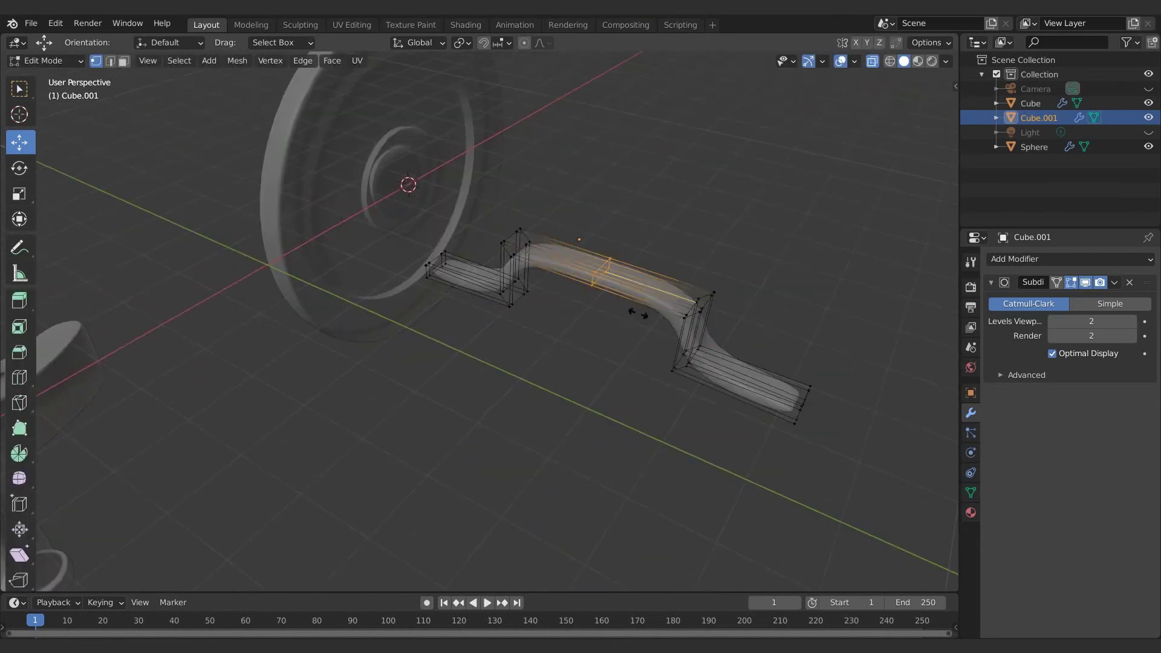
left_click(683, 326)
key("ctrl+r")
key("Escape")
key("Tab")
middle_click_drag(671, 233, 742, 342)
key("Tab")
left_click(760, 350)
key("Tab")
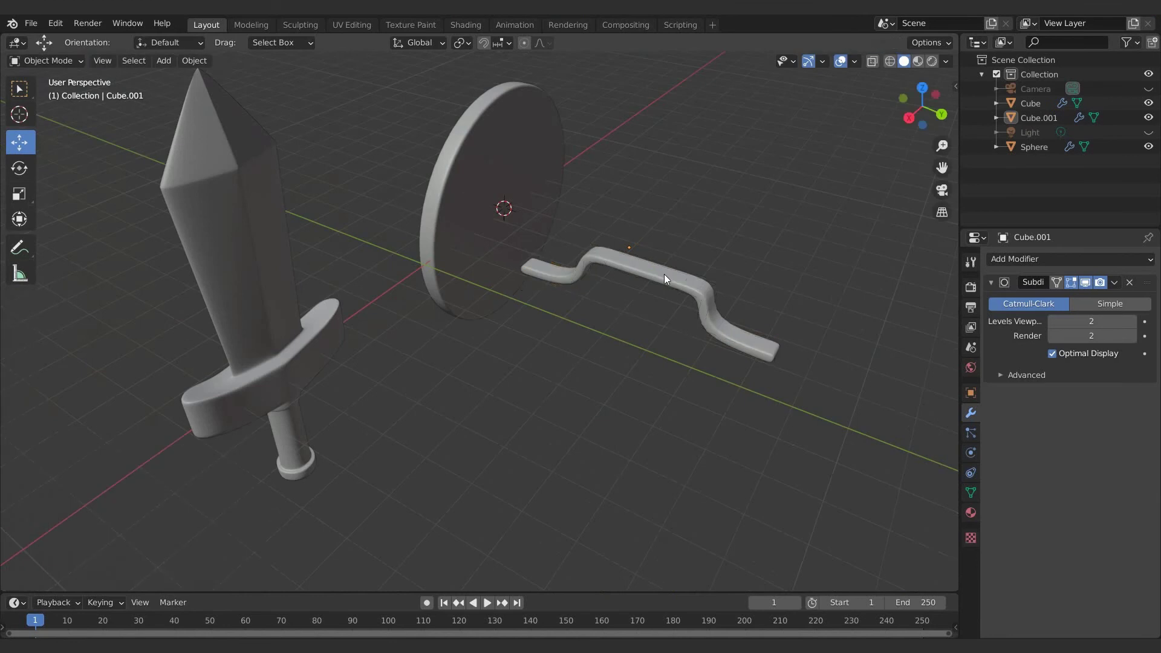
Scale the bracket down to a handle size that fits the back of the shield
middle_click_drag(665, 274, 560, 365)
key("s")
left_click(683, 299)
key("Tab")
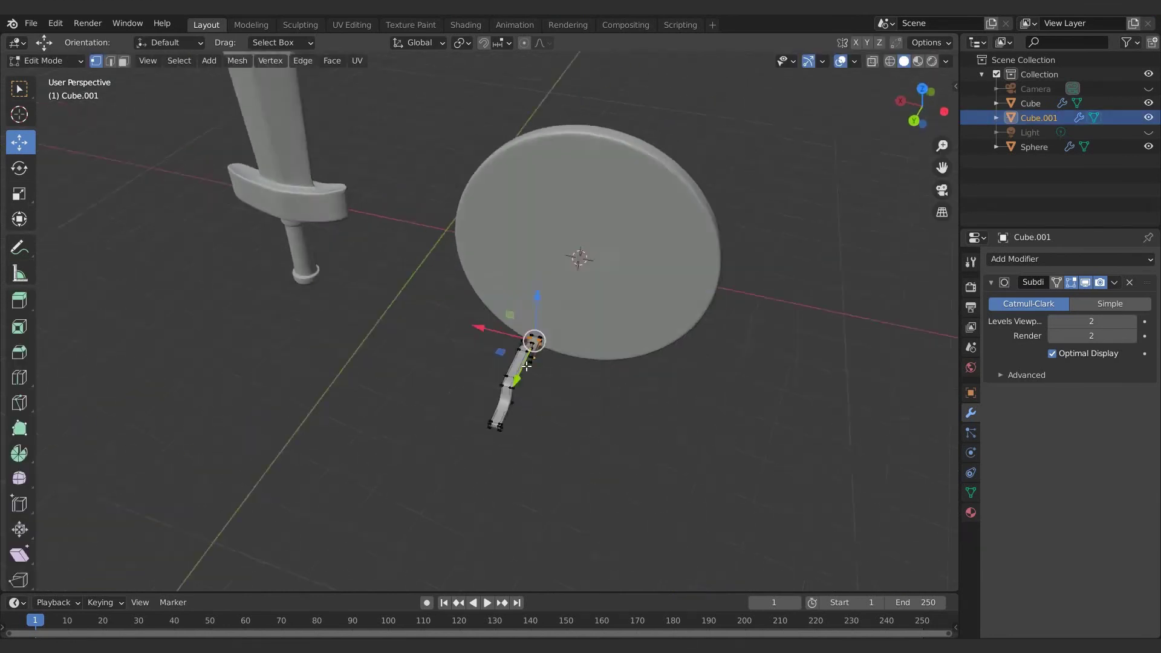
scroll(559, 365, "up", 3)
left_click(597, 366)
key("Tab")
middle_click_drag(632, 376, 673, 327)
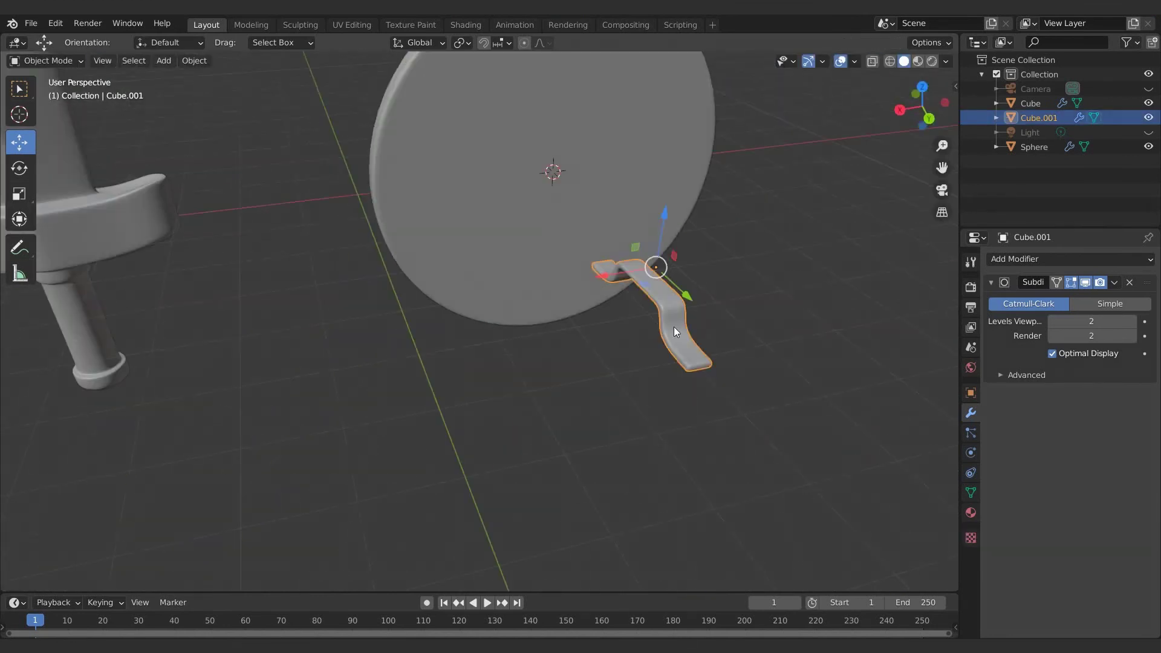
Set the handle's origin to its geometry and snap the handle to the 3D cursor at the shield's center
left_click(194, 60)
mouse_move(218, 91)
left_click(348, 107)
key("shift+s")
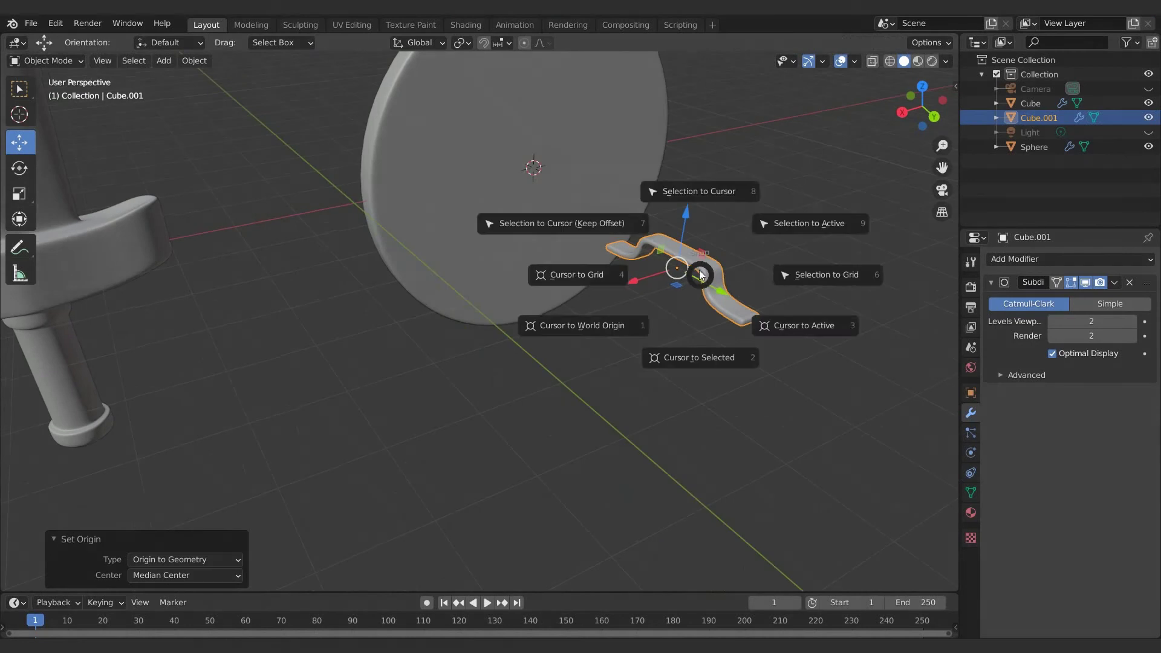
left_click(705, 191)
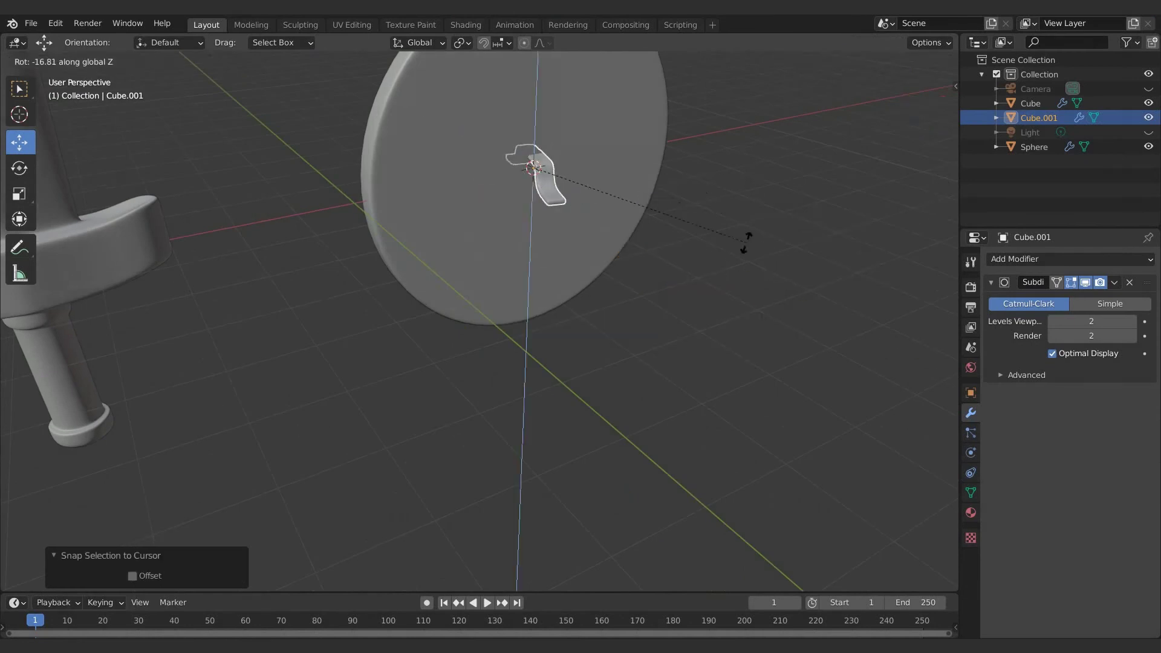
Rotate the handle 270° about X and move it along Y onto the back face of the shield
type("270")
key("Return")
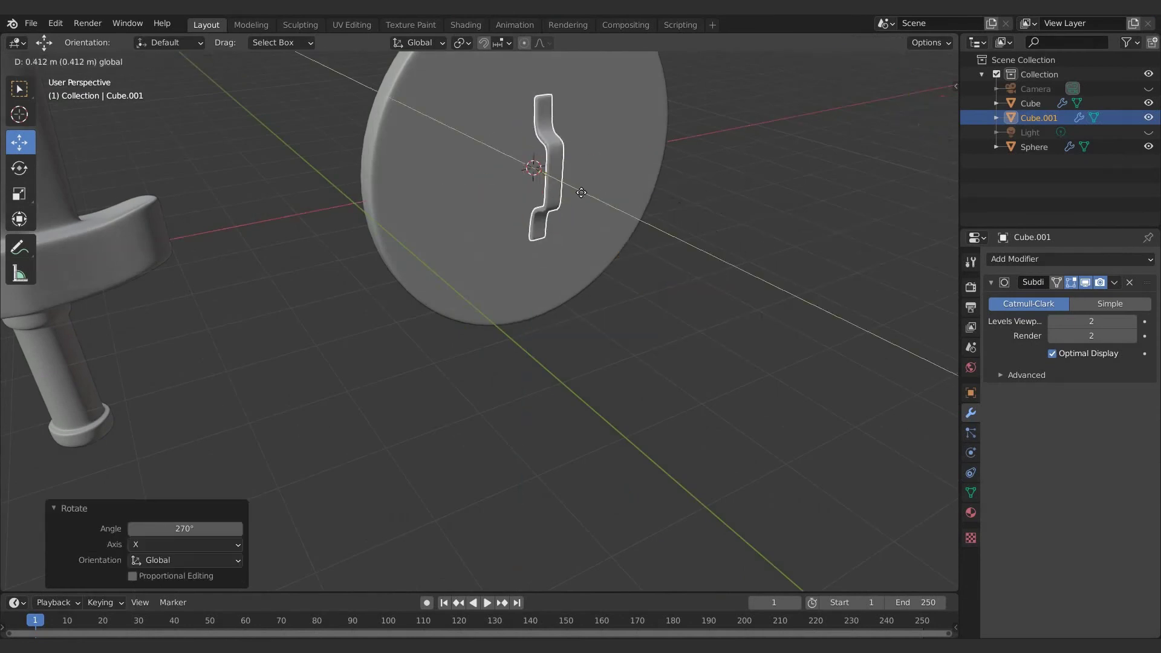
left_click_drag(580, 187, 576, 186)
left_click(666, 196)
middle_click_drag(665, 197, 581, 218)
left_click(617, 227)
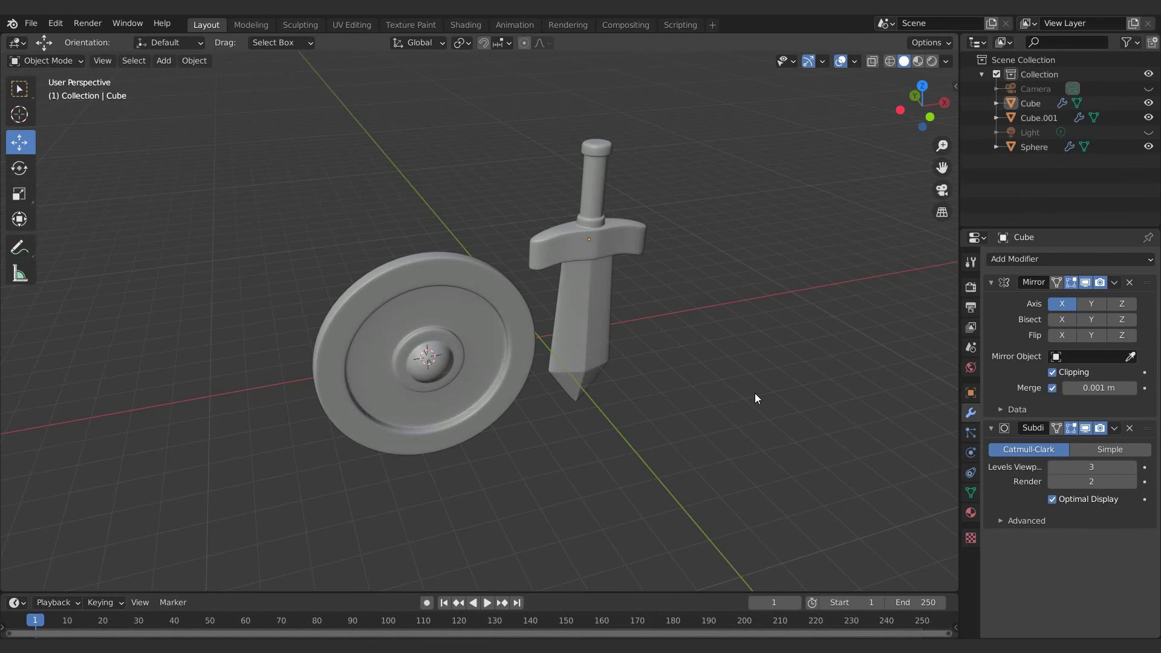
Add a cube, move it 11.453 m along X past the sword, and enter Edit Mode
middle_click_drag(752, 394, 643, 389, "shift")
key("shift+a")
mouse_move(720, 343)
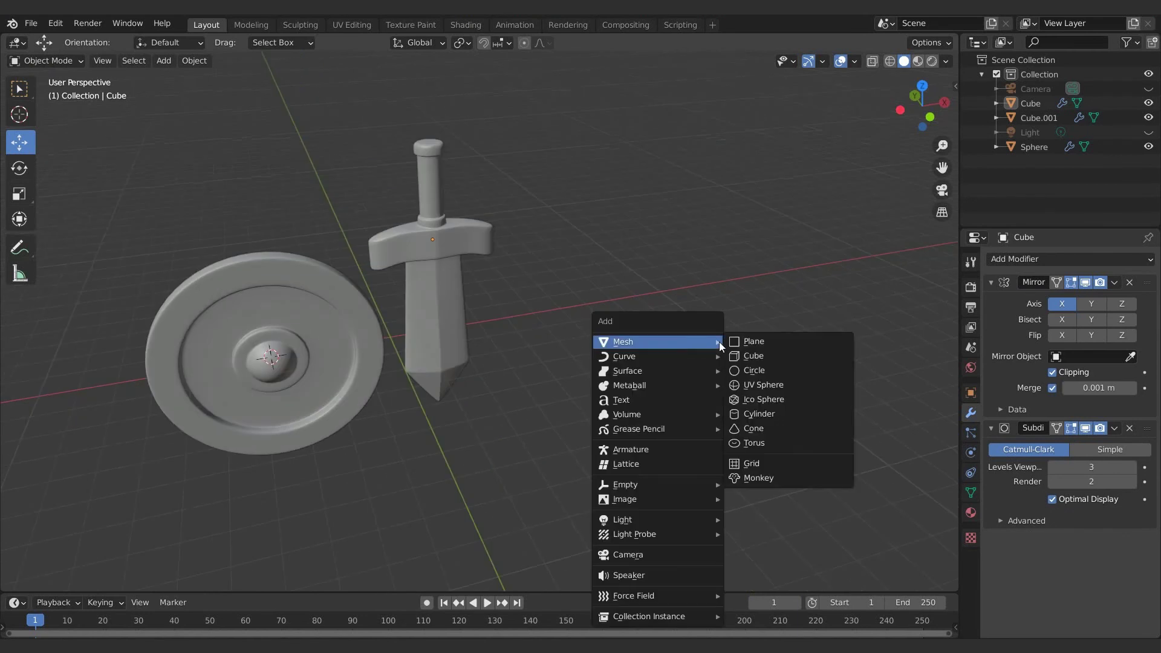
left_click(757, 351)
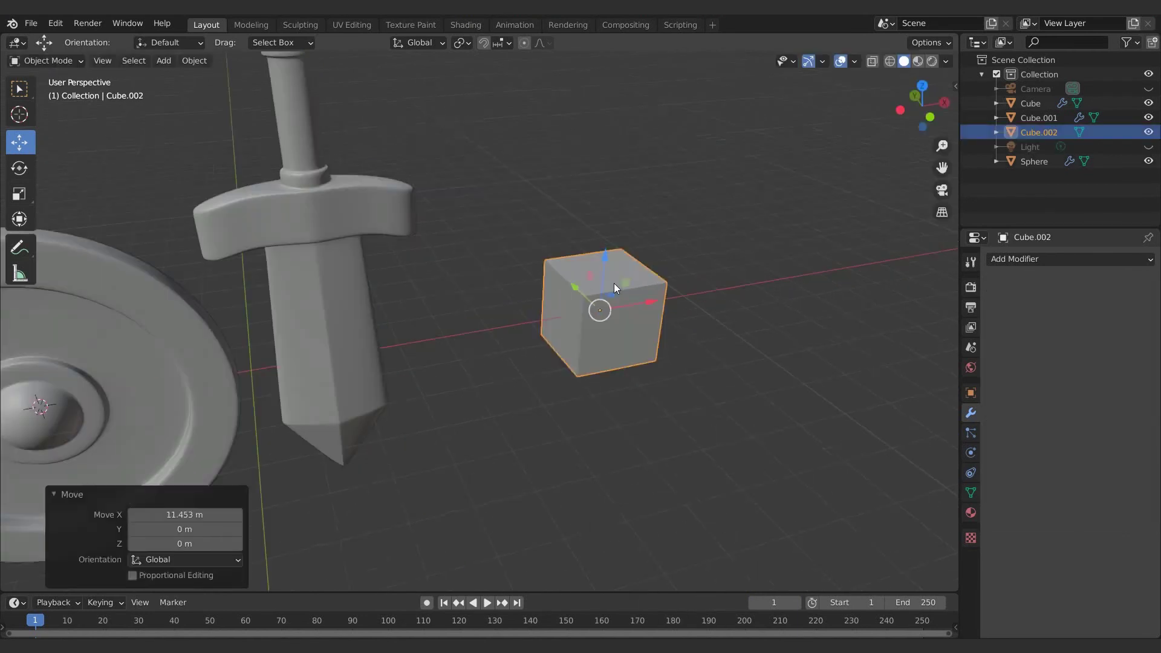
key("Tab")
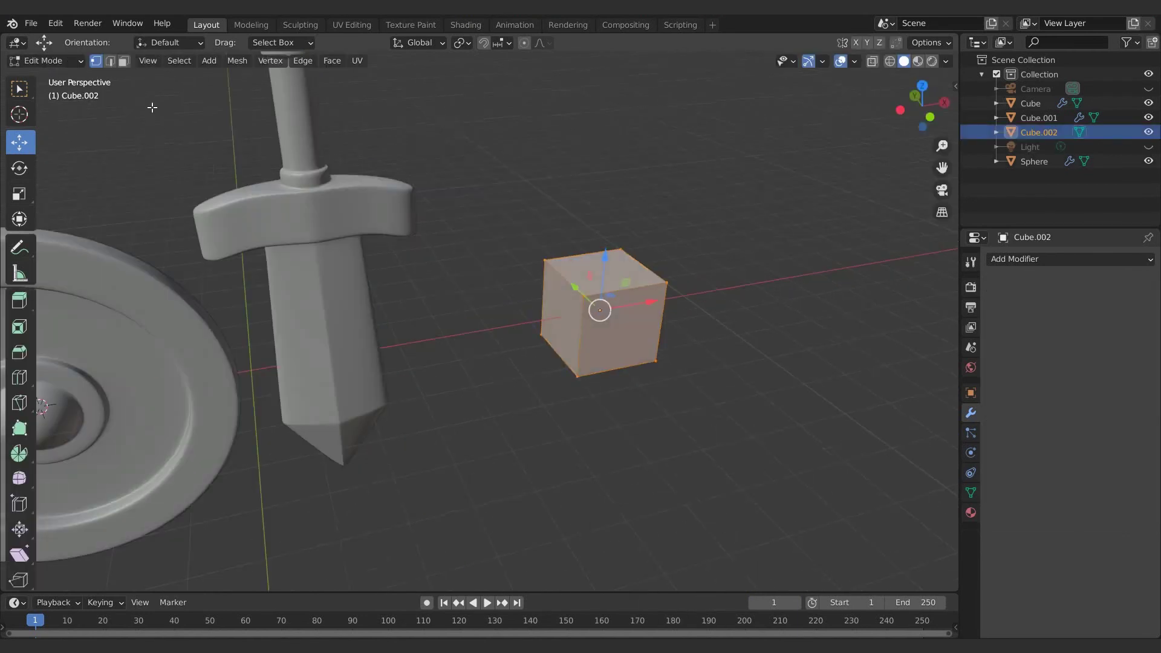
Add a horizontal edge loop around the middle of the cube and scale it to 0.861
left_click(586, 331)
key("s")
left_click(816, 300)
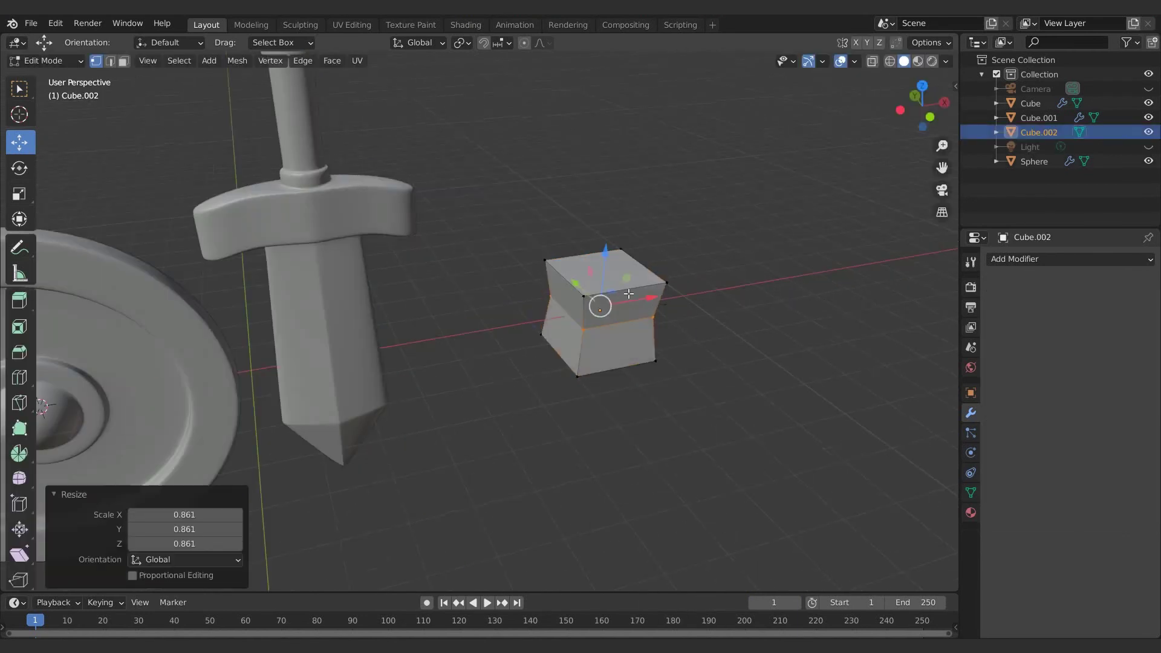
Add vertical edge loops through the block in both directions, widening its sides for an irregular shape
left_click(629, 293)
right_click(629, 293)
middle_click_drag(629, 294, 615, 323)
left_click(708, 391)
key("ctrl+r")
left_click(569, 284)
right_click(569, 284)
right_click(579, 165)
Enable proportional editing and pull vertices on the block's upper and lower edges outward with a size of about 2.36
key("o")
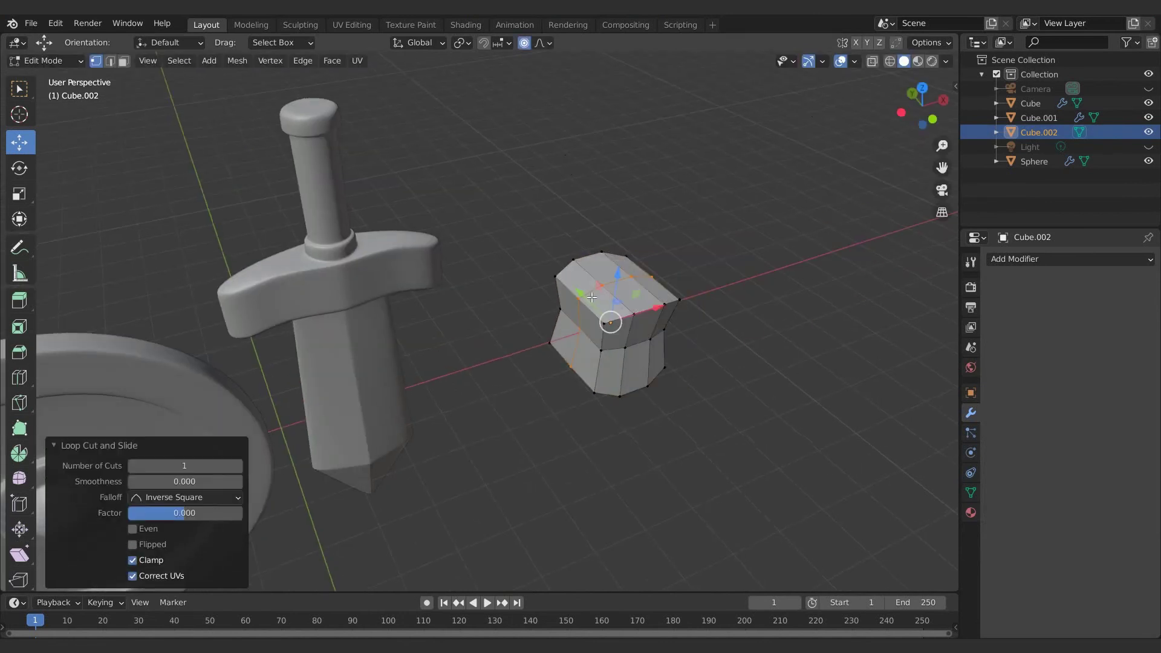
left_click(579, 297)
key("g")
left_click(596, 296)
left_click(576, 362)
key("g")
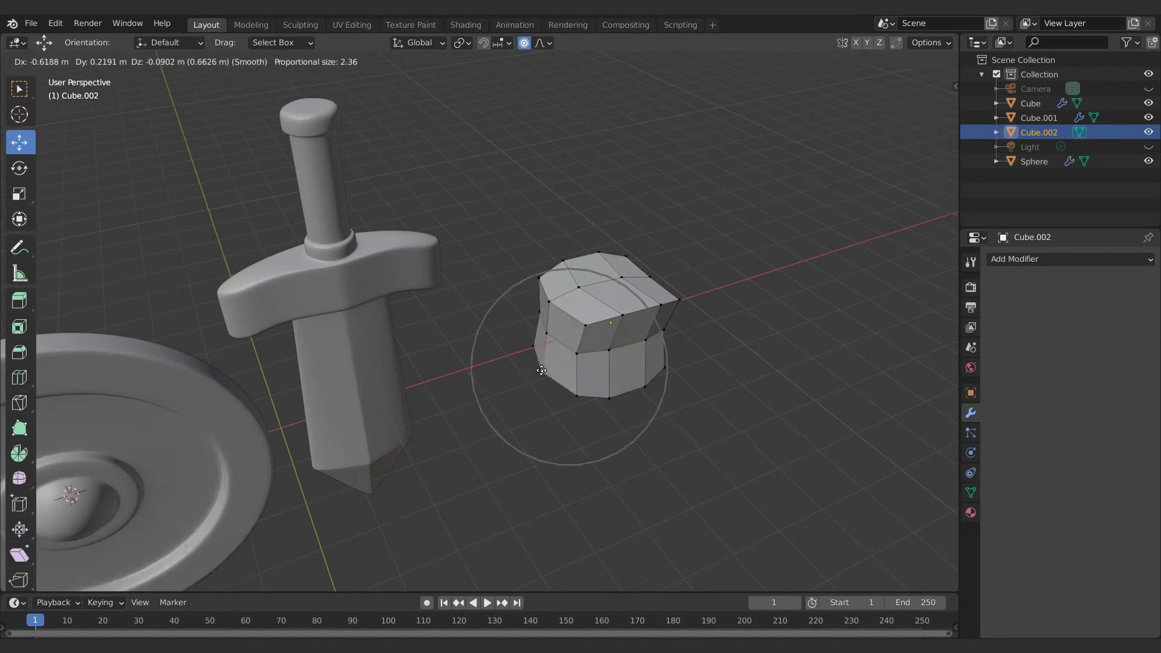
left_click(645, 388)
key("g")
middle_click_drag(692, 407, 468, 353)
Pull vertices around the block's lower edge outward and move upper ones with proportional editing to flare the base like a rock
left_click(487, 362)
key("g")
left_click(561, 381)
left_click(402, 284)
middle_click_drag(559, 382, 629, 351)
key("g")
left_click(386, 279)
left_click(542, 375)
key("g")
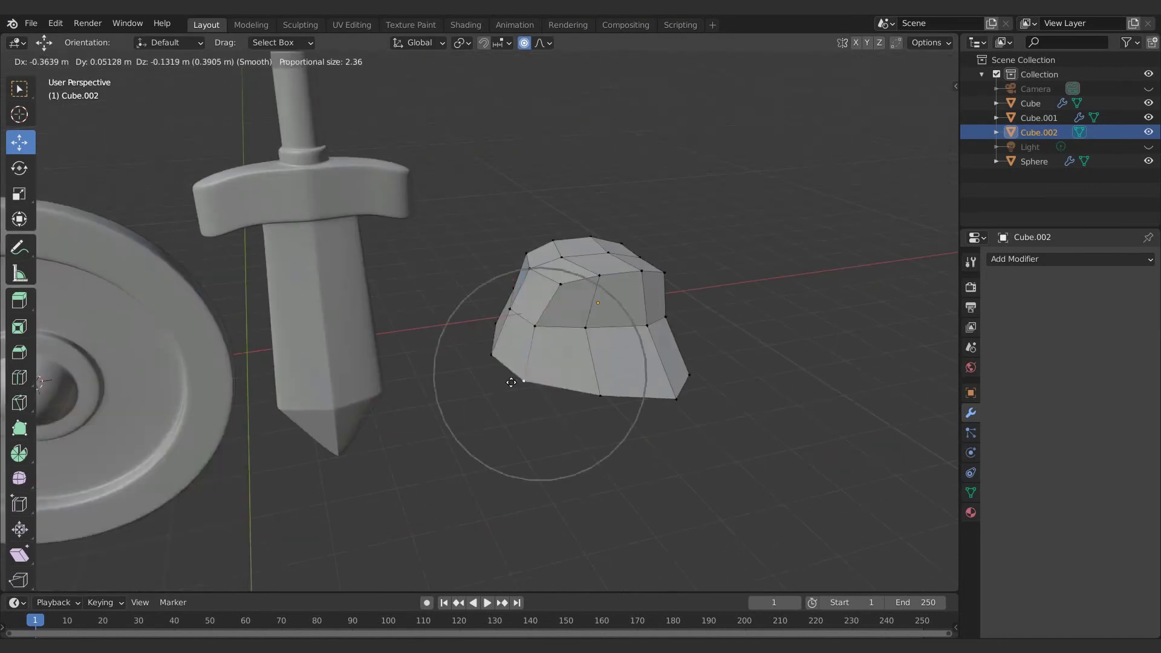
left_click(514, 383)
Move a vertex near the rock's top by about 0.09 m in X, -0.23 m in Y and -0.16 m in Z
middle_click_drag(514, 385, 569, 411)
left_click(611, 330)
key("g")
left_click(619, 340)
middle_click_drag(619, 340, 647, 415)
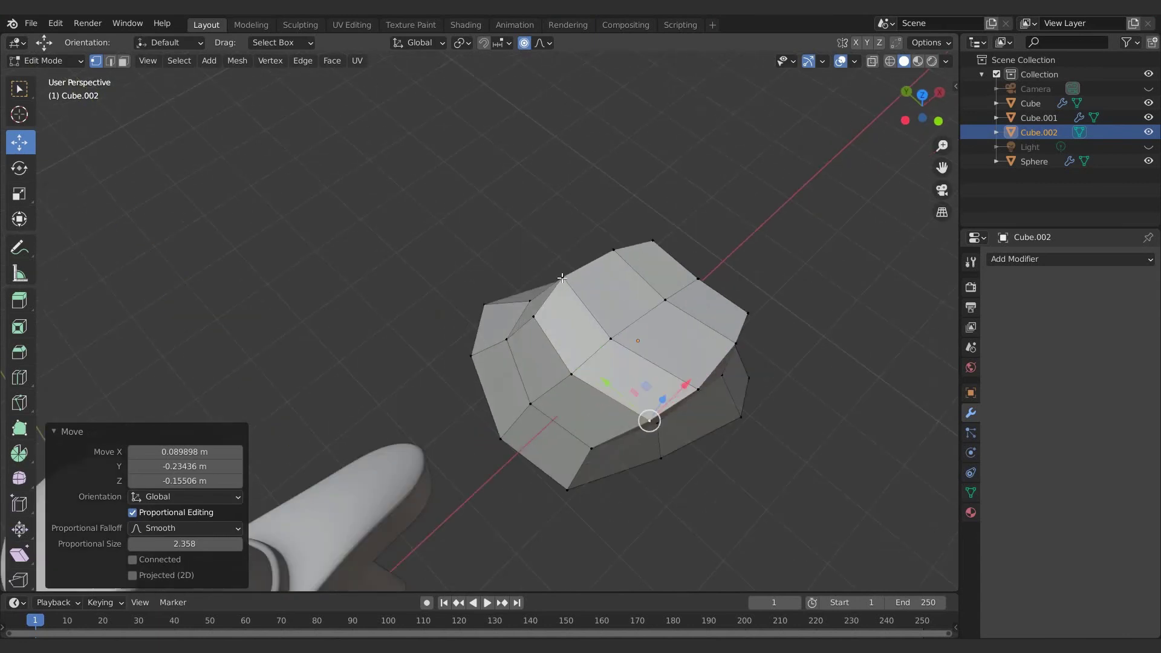
Turn off proportional editing and shift individual rock vertices along single axes, the last by about -0.06 m in X
left_click(563, 277)
left_click_drag(522, 243, 528, 248)
middle_click_drag(548, 339, 512, 303)
left_click(481, 371)
left_click_drag(524, 355, 497, 365)
middle_click_drag(690, 354, 655, 347)
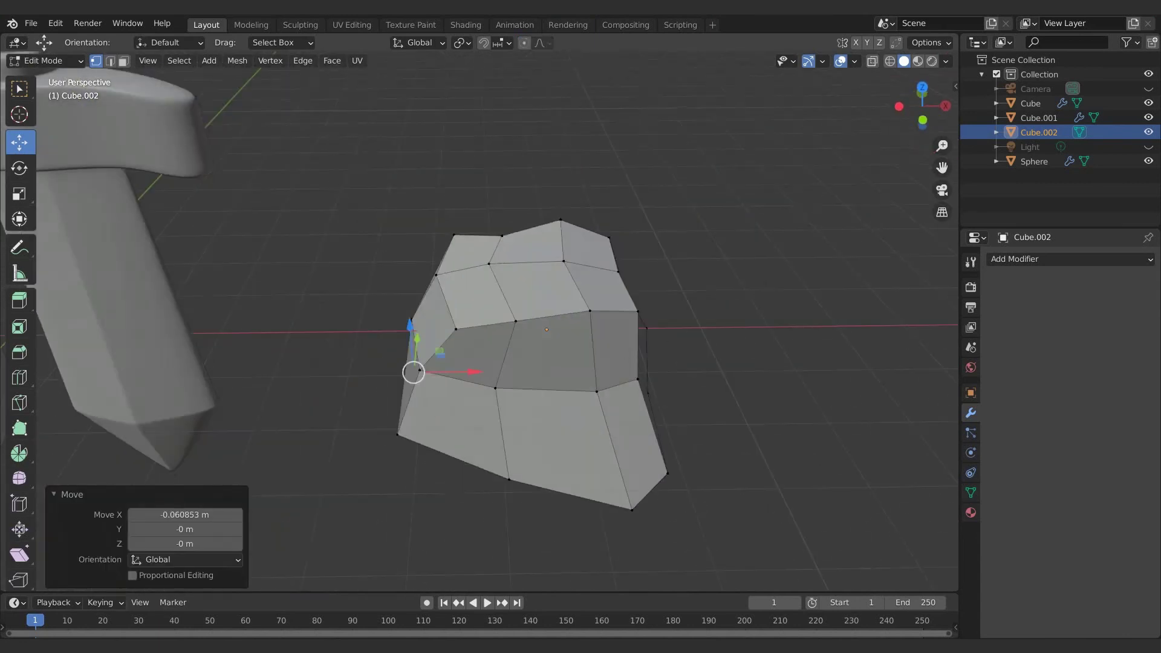
Return to Object Mode and rescale the whole rock
key("Tab")
key("s")
left_click(756, 288)
middle_click_drag(756, 288, 569, 309)
Vertex-bevel three of the rock's vertices into small facets and return to Object Mode
key("Tab")
left_click(427, 323)
middle_click_drag(427, 323, 510, 272)
left_click(552, 363)
key("ctrl+shift+b")
left_click(549, 365)
left_click(598, 316)
key("ctrl+shift+b")
left_click(617, 349)
scroll(511, 267, "up", 3)
left_click(516, 173)
key("ctrl+shift+b")
left_click(557, 211)
key("Tab")
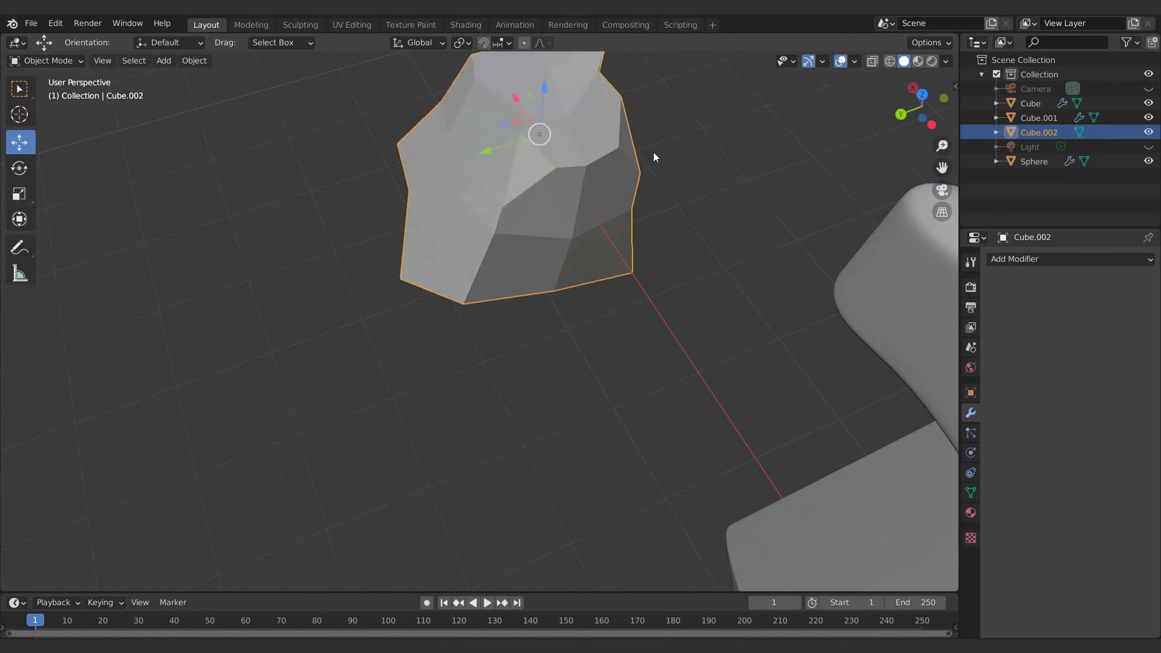
Add a Bevel modifier to the rock with an amount of 0.06 m
middle_click_drag(654, 152, 664, 296)
left_click(1070, 259)
left_click(870, 302)
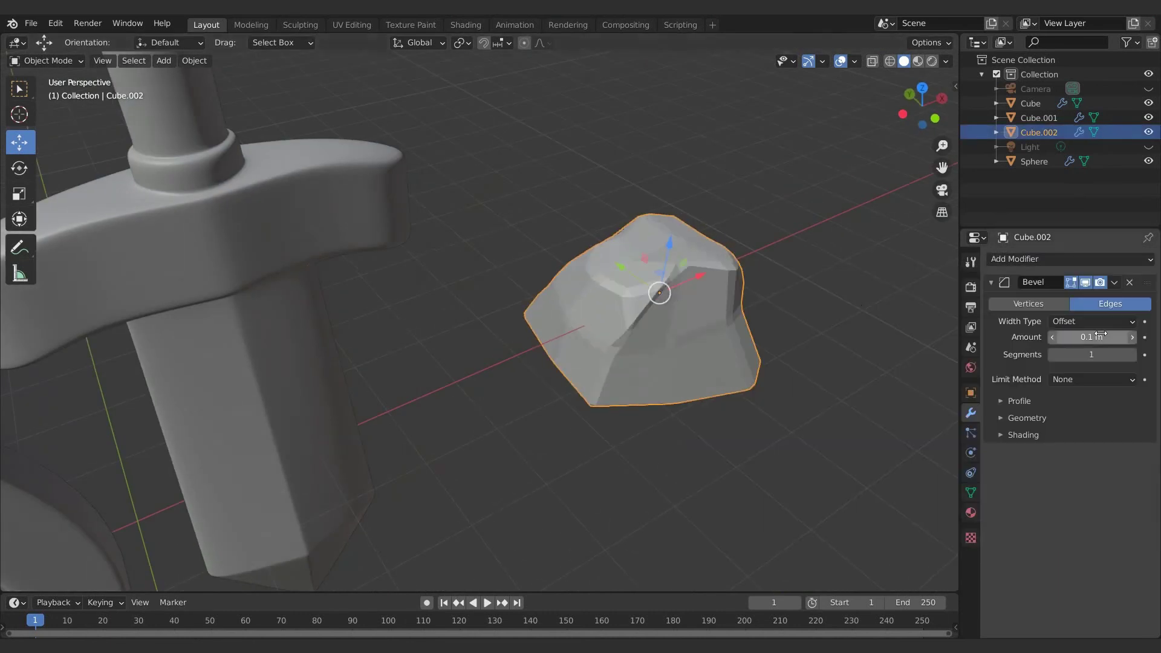
Move an upper front vertex about 0.27 m along Y, adjust the vertex below it, and set the bevel to 0.036 m with 2 segments
key("Tab")
scroll(671, 306, "up", 2)
left_click_drag(589, 260, 567, 245)
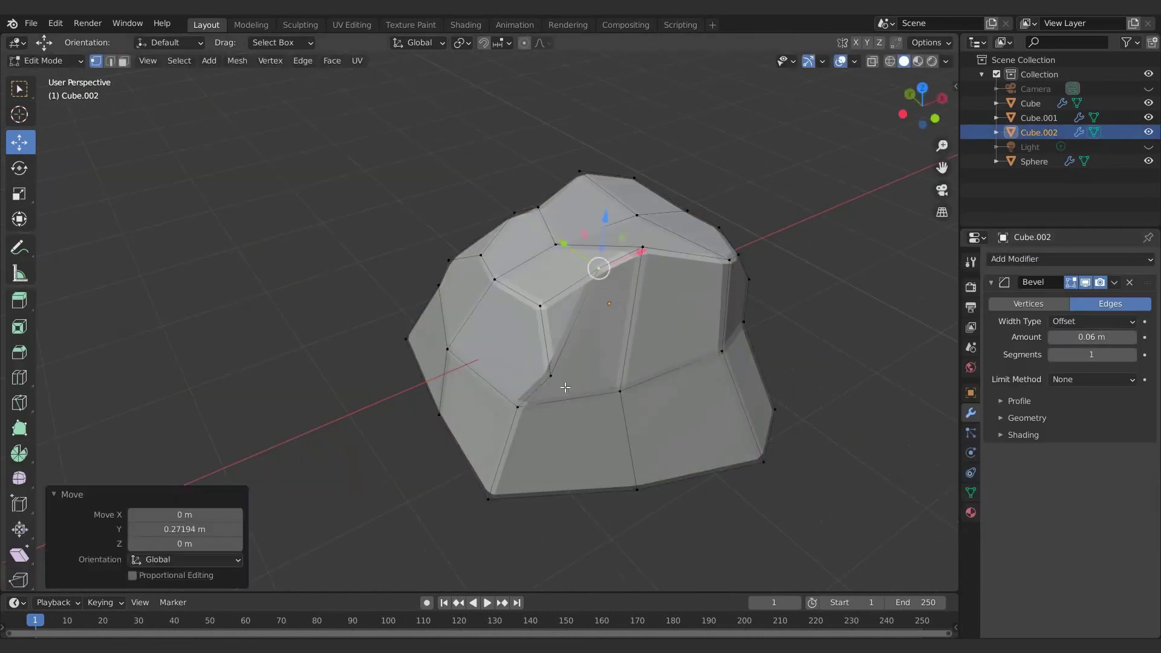
left_click(553, 378)
left_click_drag(519, 346, 528, 354)
left_click(629, 392, "shift")
key("Tab")
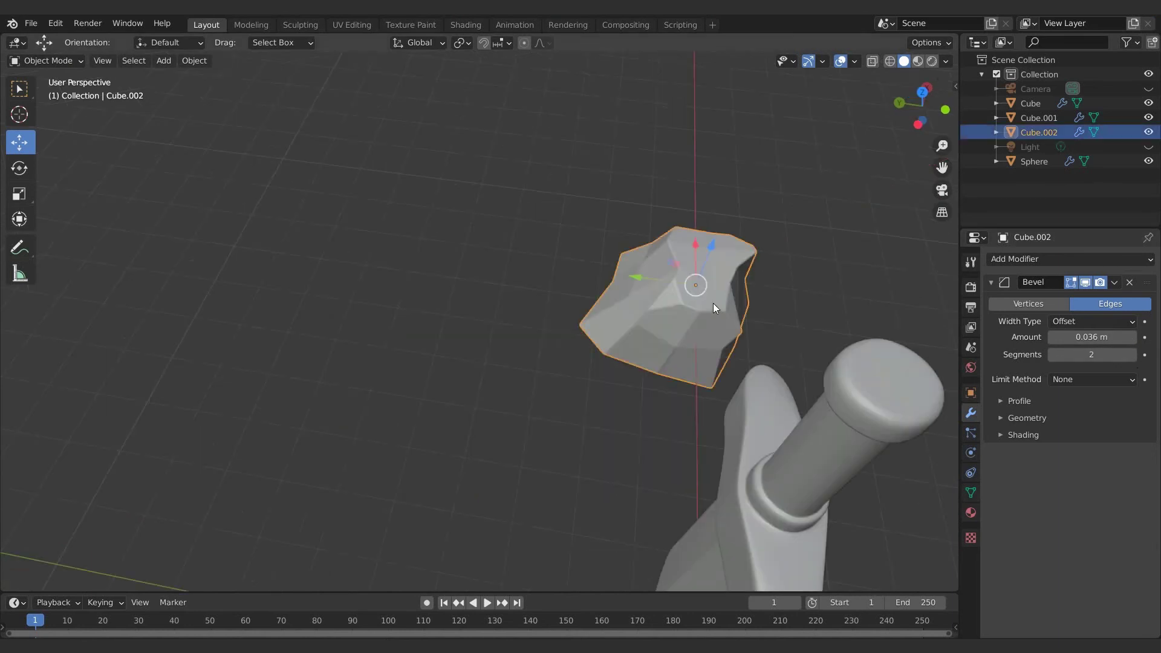
Enable Auto Smooth at 30° in the rock's normals settings and deselect the rock
left_click(971, 492)
left_click(763, 279)
middle_click_drag(763, 279, 700, 212)
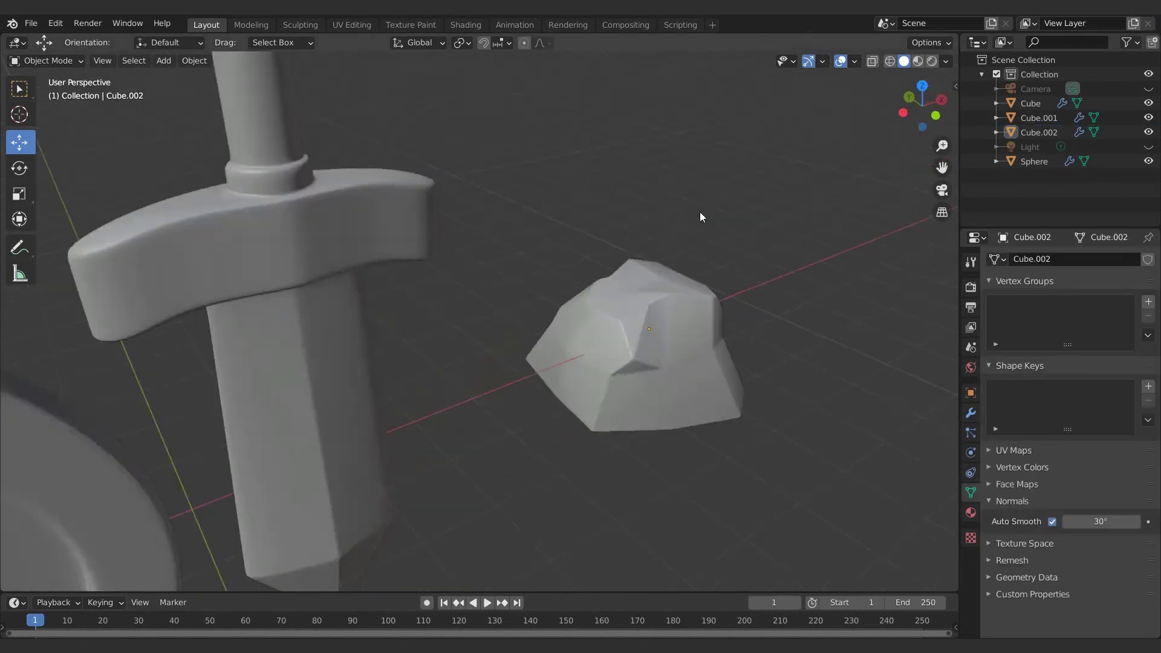
Scale the rock up and adjust its position along X so it stands beside the sword
scroll(699, 213, "down", 3)
left_click(596, 341)
key("s")
left_click(800, 300)
scroll(786, 302, "down", 3)
middle_click_drag(677, 311, 635, 315)
left_click_drag(635, 316, 612, 314)
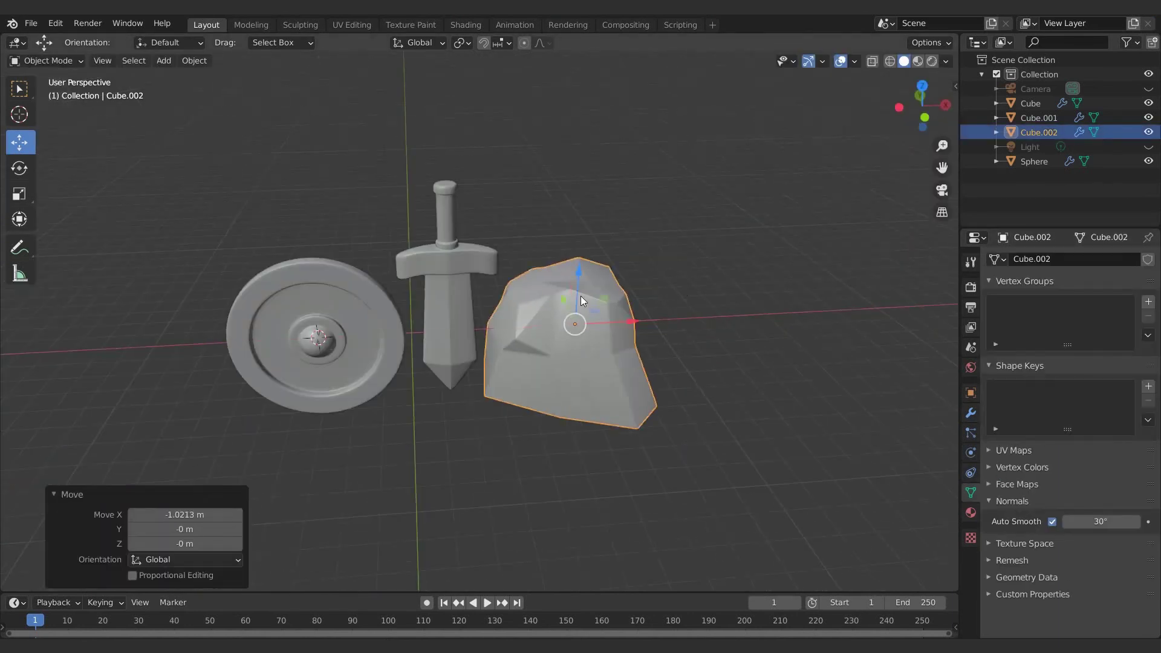
middle_click_drag(580, 296, 631, 297)
left_click_drag(635, 298, 665, 295)
left_click(725, 354)
Add a plane and scale it up twice, the last time by 8.833, to form a large ground surface
scroll(726, 356, "down", 3)
middle_click_drag(725, 357, 770, 367)
key("shift+a")
left_click(833, 361)
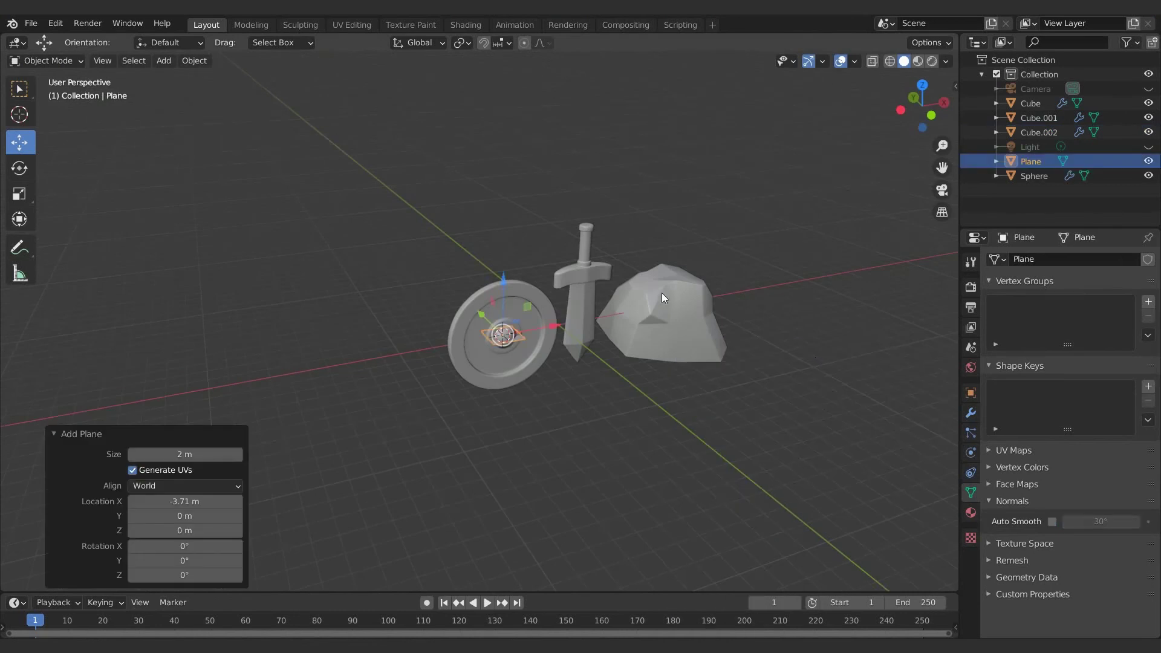
key("s")
left_click(757, 514)
key("s")
left_click(639, 182)
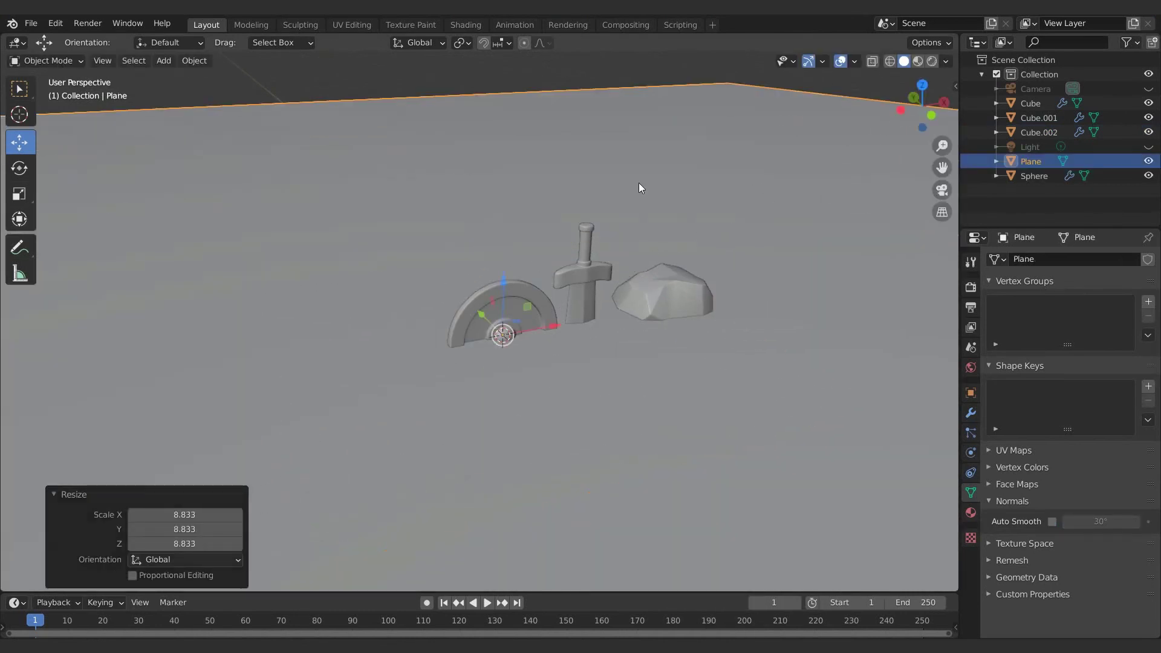
Raise the rock along Z above the ground plane and enlarge it by 1.435 along X and about 1.26 along Y
left_click(673, 287)
left_click_drag(680, 253, 685, 228)
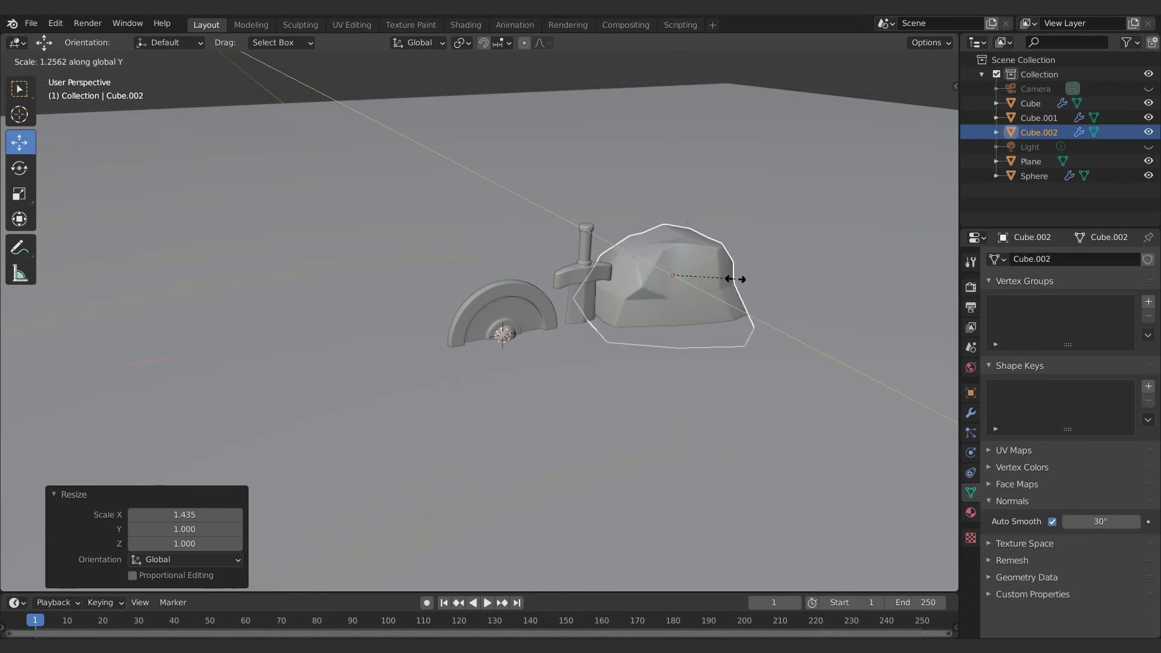
left_click_drag(679, 227, 679, 222)
key("alt+a")
mouse_move(621, 240)
middle_mouse_down()
mouse_move(791, 255)
mouse_move(604, 248)
middle_mouse_up()
middle_click_drag(691, 337, 578, 341, "shift")
left_click(574, 308)
left_click_drag(566, 266, 565, 258)
Raise the shield and its handle along Z, then shift them along X and by -5.3961 m along Y in front of the rock
left_click(499, 245)
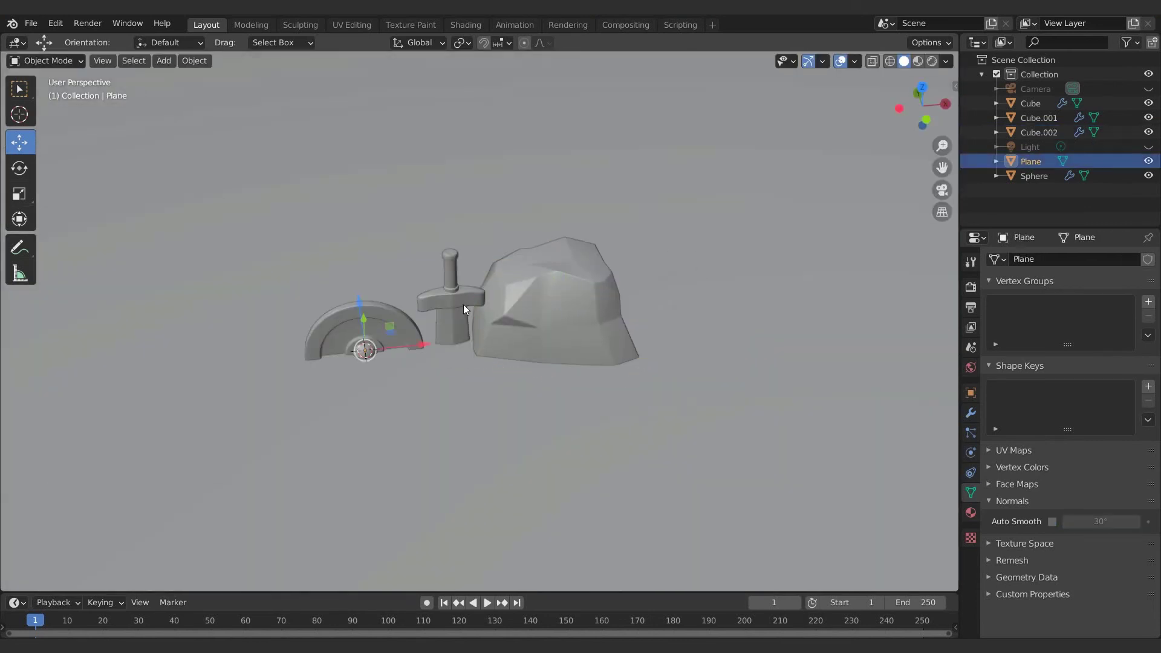
middle_click_drag(409, 322, 627, 288)
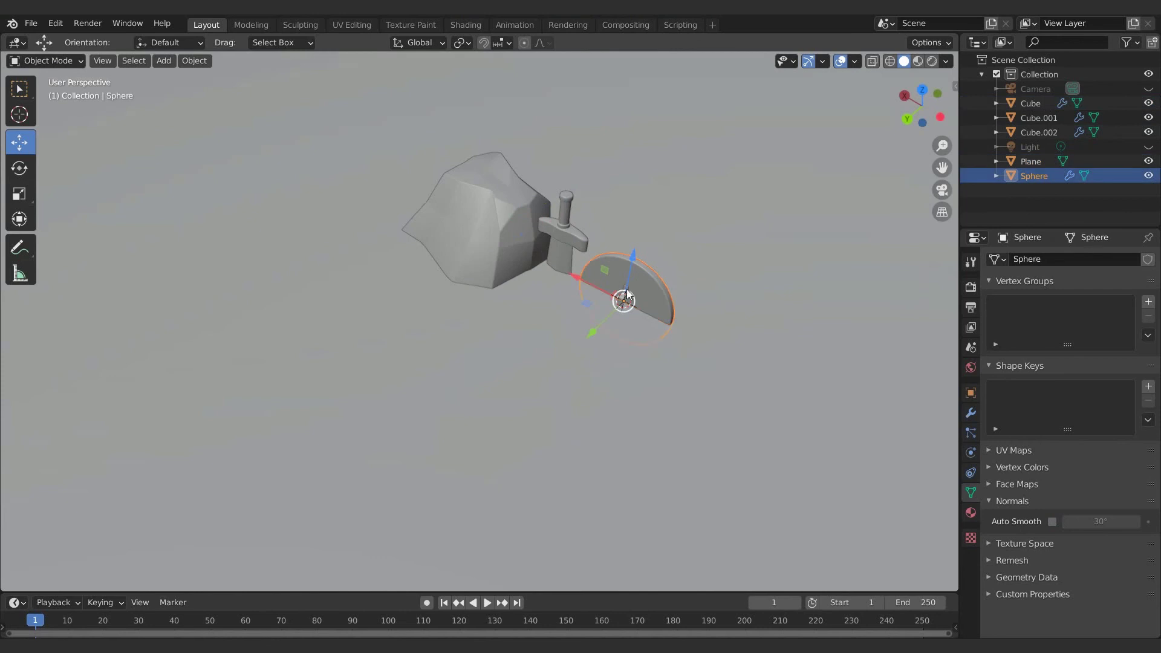
left_click_drag(631, 251, 641, 183)
middle_click_drag(641, 182, 463, 272)
left_click_drag(458, 279, 598, 236)
left_click_drag(518, 231, 579, 292)
Rotate the shield and handle -34° about Z, then tilt them freely so they lean toward the rock
middle_click_drag(579, 292, 687, 282)
key("z")
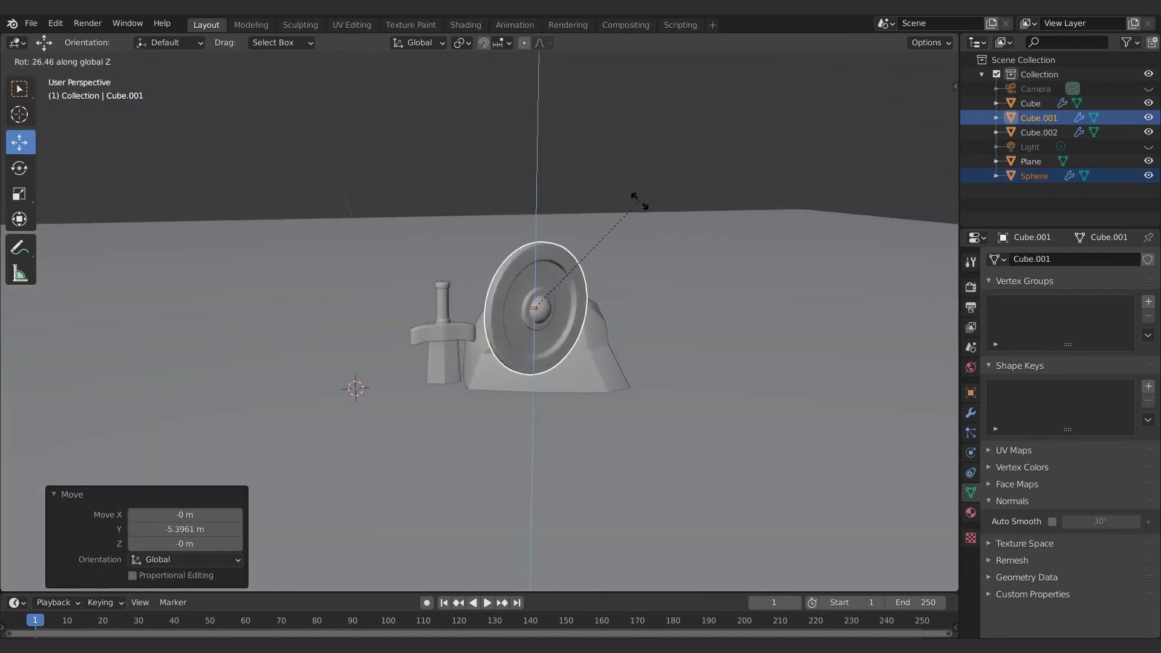
left_click(759, 367)
middle_click_drag(760, 367, 431, 181)
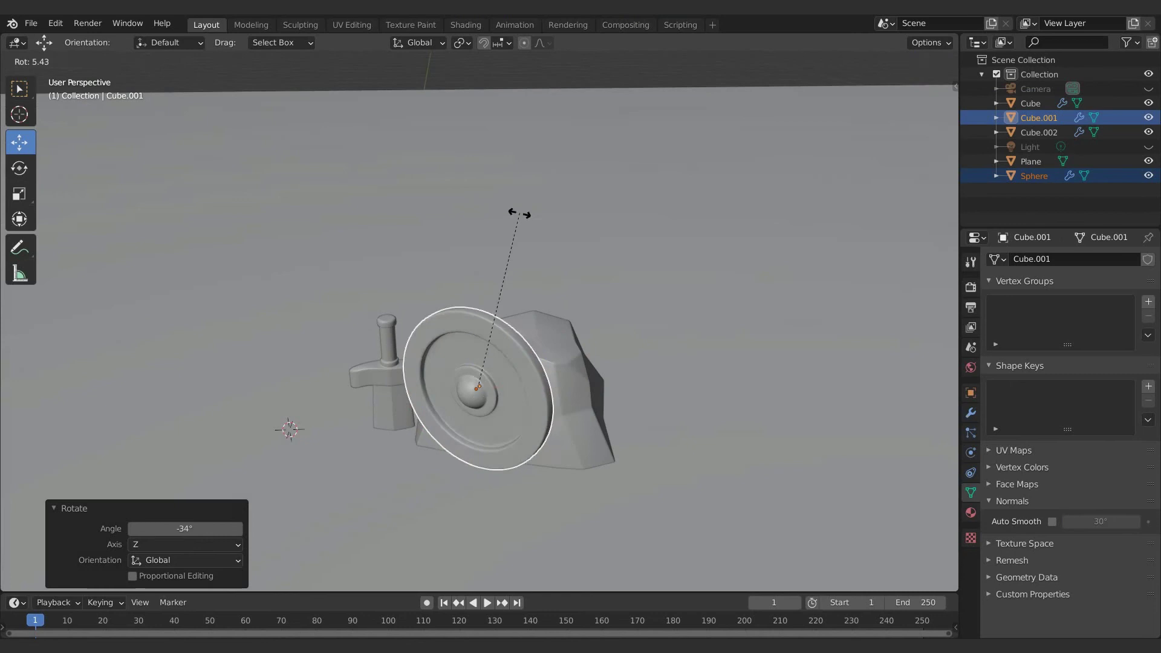
left_click(668, 279)
Shift the shield and handle along X, lower them 2.5055 m along Z, and deselect them
left_click_drag(542, 386, 492, 387)
left_click_drag(427, 339, 429, 390)
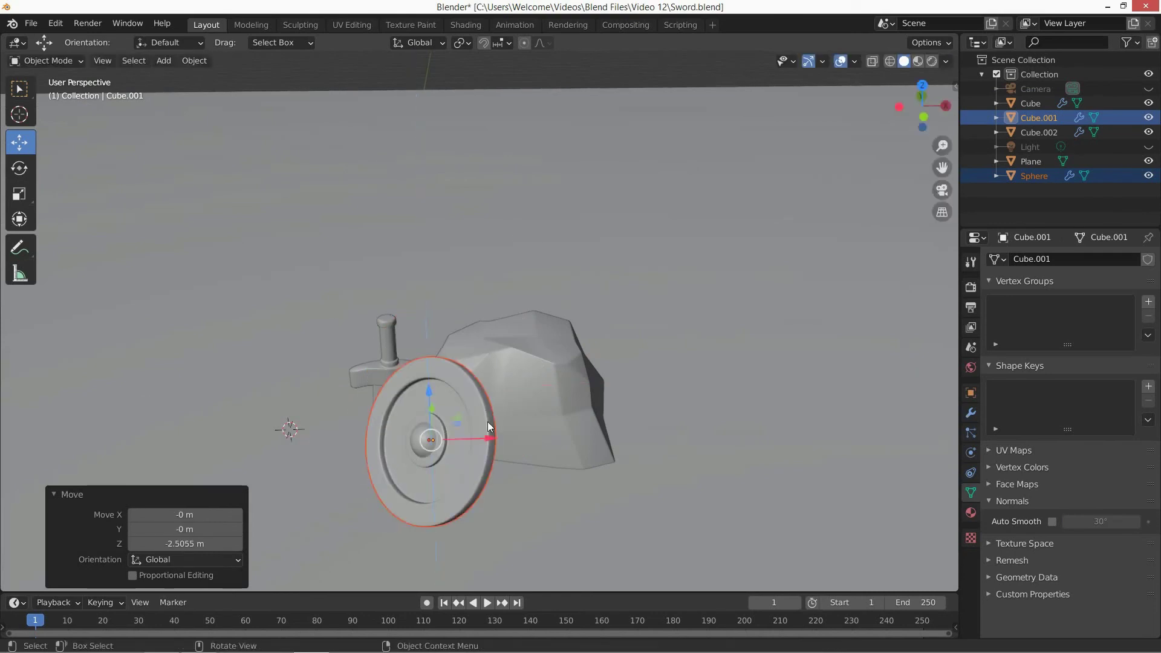
middle_click_drag(490, 427, 507, 336)
left_click(367, 366)
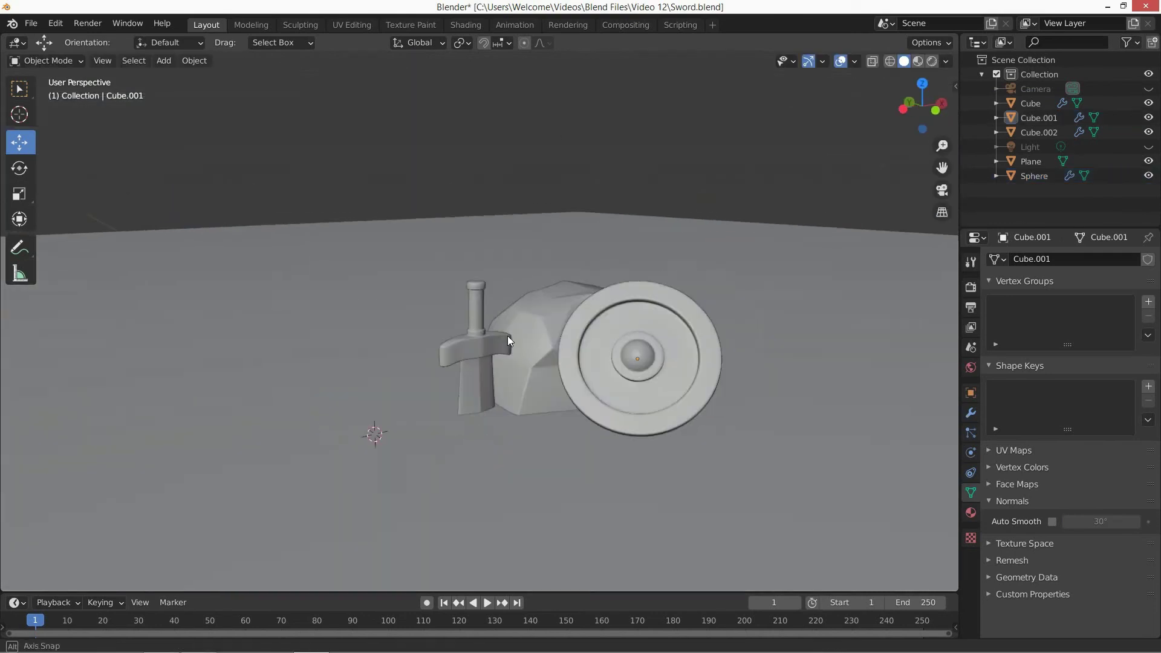
Select the shield with its handle, move it along X to the rock's far side from the sword, and rotate it 54.6° about Z
middle_click_drag(618, 358, 514, 349)
left_click(322, 322)
middle_click_drag(427, 341, 467, 340)
left_click(324, 322, "shift")
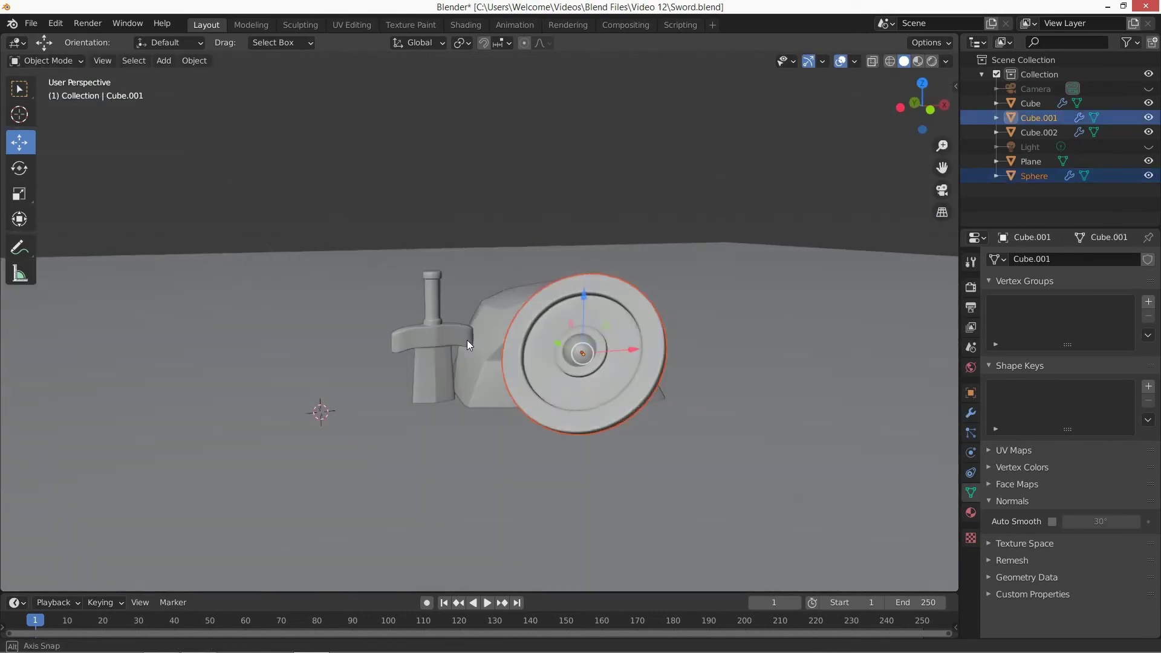
left_click_drag(628, 350, 686, 346)
key("r")
key("z")
left_click(619, 293)
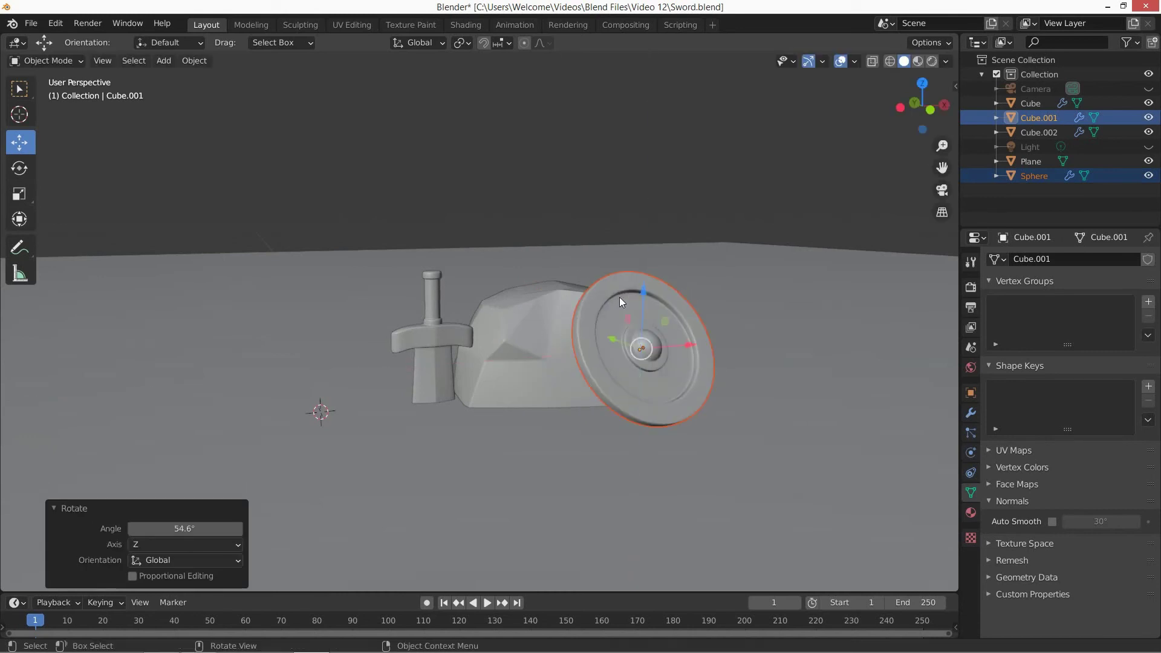
Raise the sword along Z, then move it -5.3904 m along Y and along X to stand beside the shield
middle_click_drag(620, 297, 460, 302)
left_click(415, 309)
left_click_drag(413, 298, 416, 264)
middle_click_drag(450, 308, 464, 362)
left_click_drag(447, 364, 476, 409)
left_click_drag(536, 418, 552, 418)
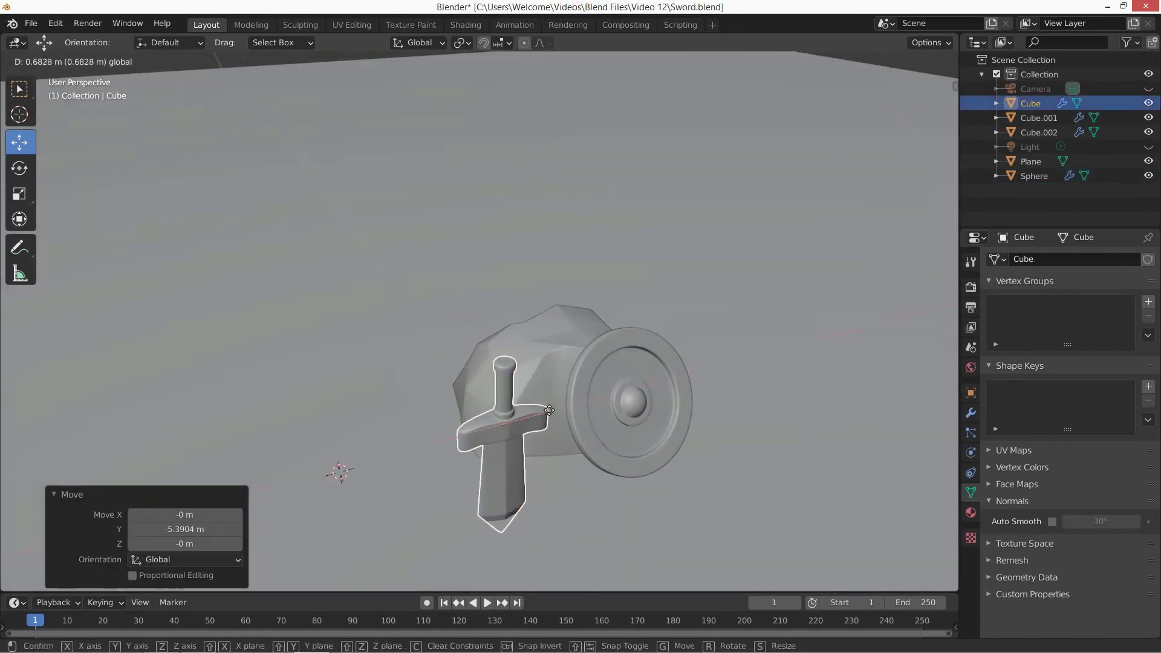
left_click_drag(552, 418, 584, 420)
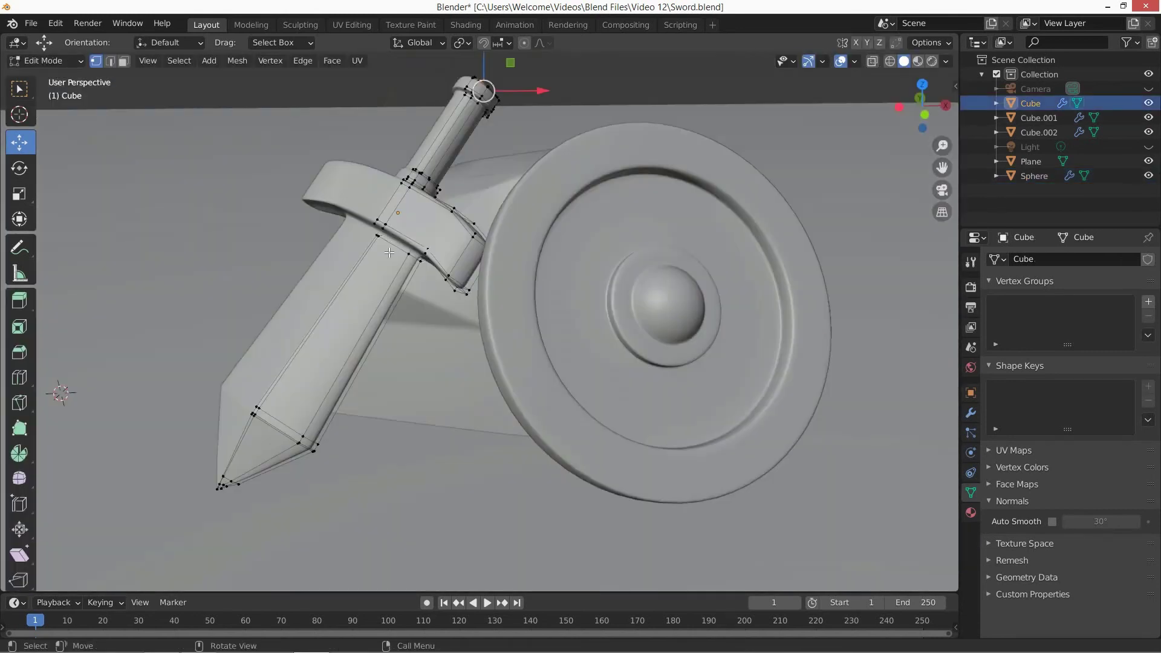
Set the transform orientation to Local, leave the sword's Edit Mode, and deselect the sword
left_click(410, 43)
left_click(416, 101)
key("Tab")
left_click(543, 87)
scroll(589, 193, "down", 3)
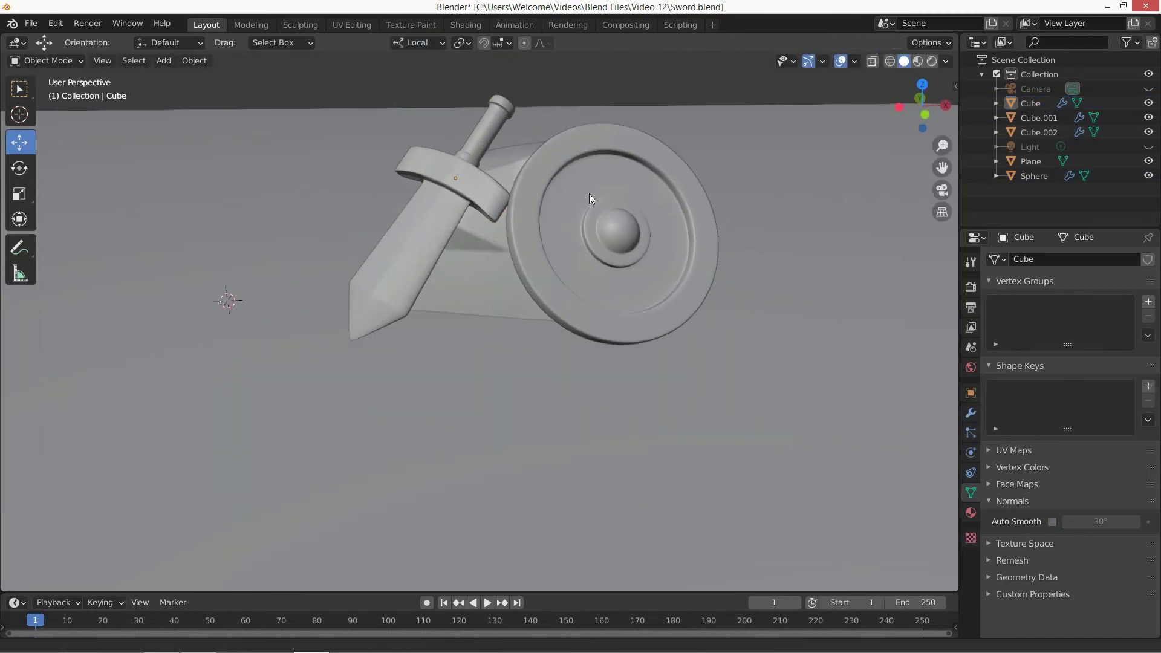
Enter Edit Mode on the shield and add a centered edge loop around the front face of its outer rim
middle_click_drag(591, 194, 532, 249)
scroll(637, 215, "up", 2)
left_click(640, 216)
key("Tab")
scroll(531, 249, "up", 1)
left_click(518, 242)
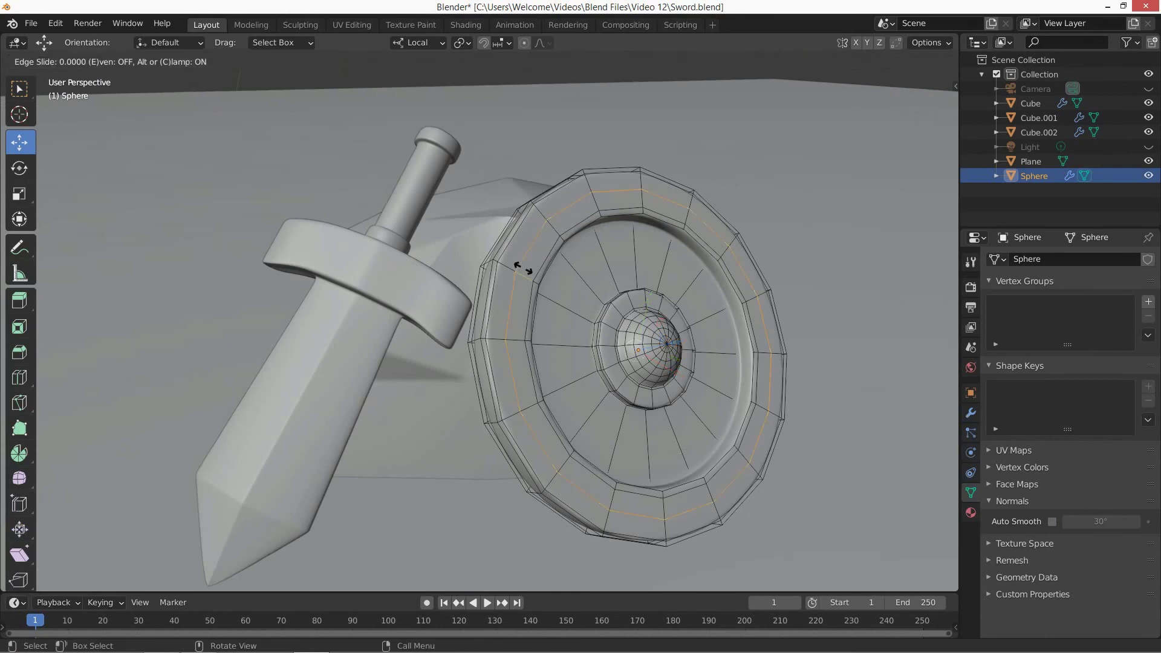
left_click(525, 268)
Bulge the shield rim by moving the new loop 0.071575 m along local Z and scaling it to 0.956, then leave Edit Mode
key("g")
key("z")
left_click(561, 273)
scroll(561, 273, "up", 2)
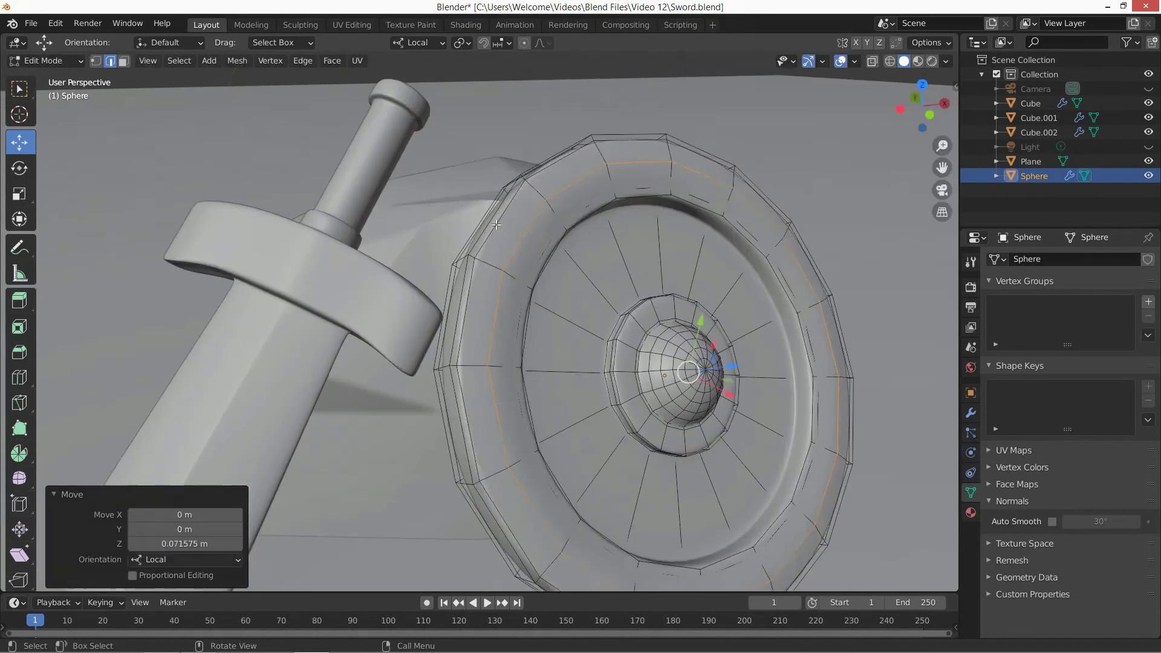
key("s")
left_click(747, 363)
scroll(685, 372, "down", 3)
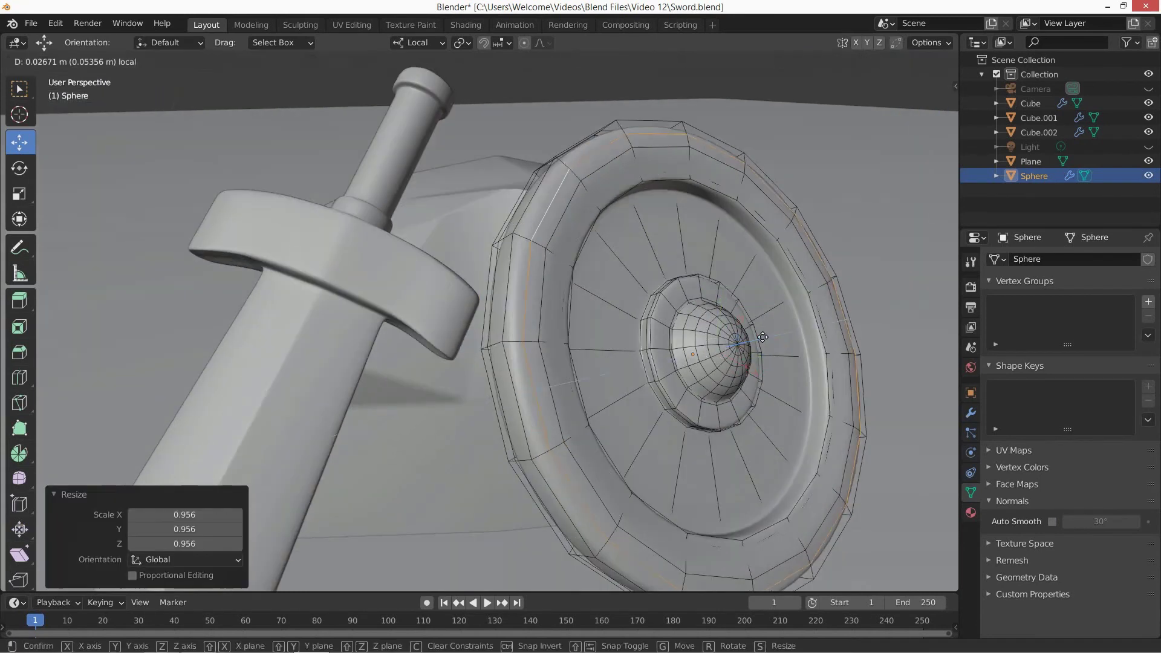
key("Tab")
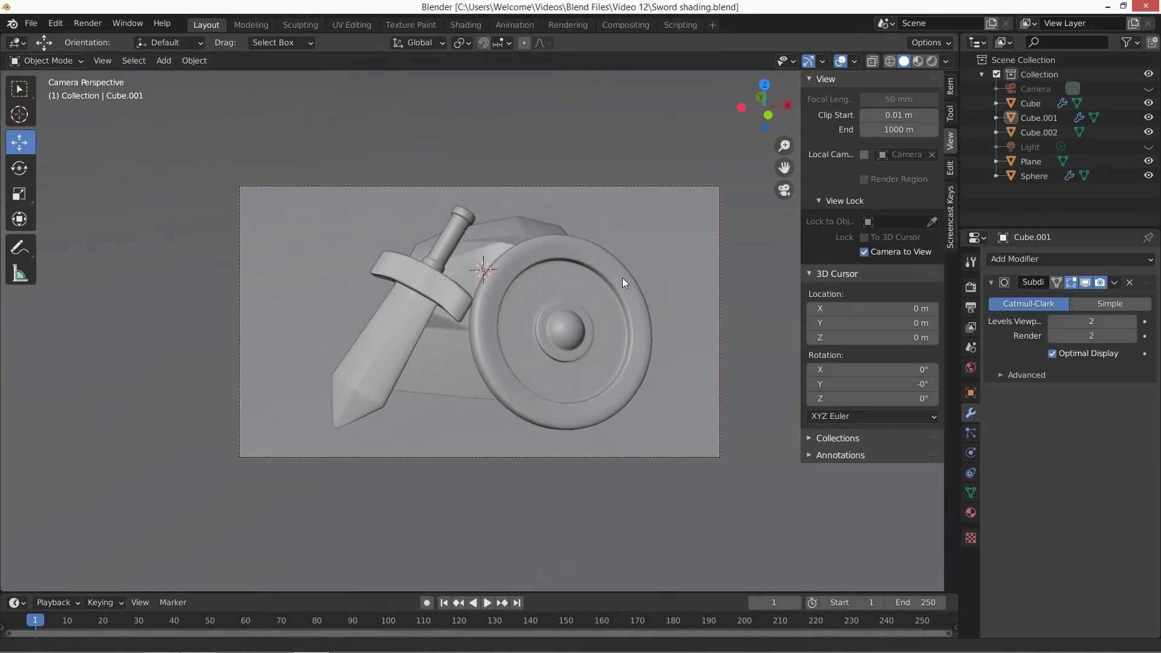
Adjust the camera framing and place a duplicate of the rock beyond the shield on the side away from the sword
scroll(623, 278, "up", 1)
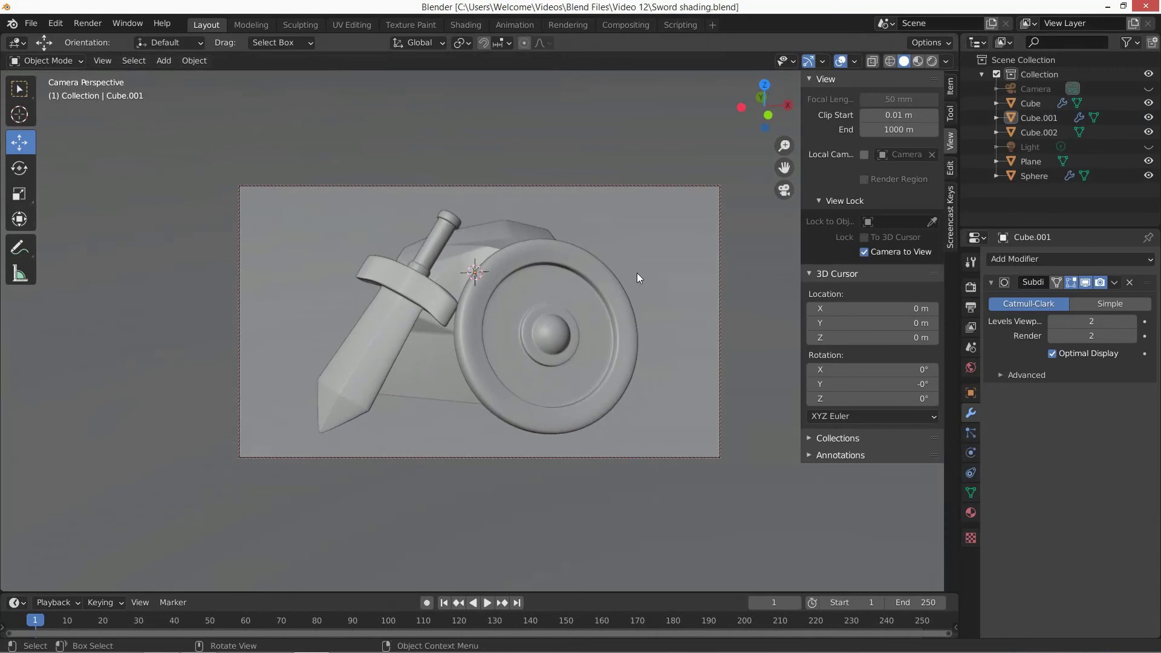
middle_click_drag(637, 274, 635, 271)
left_click(542, 233)
key("shift+d")
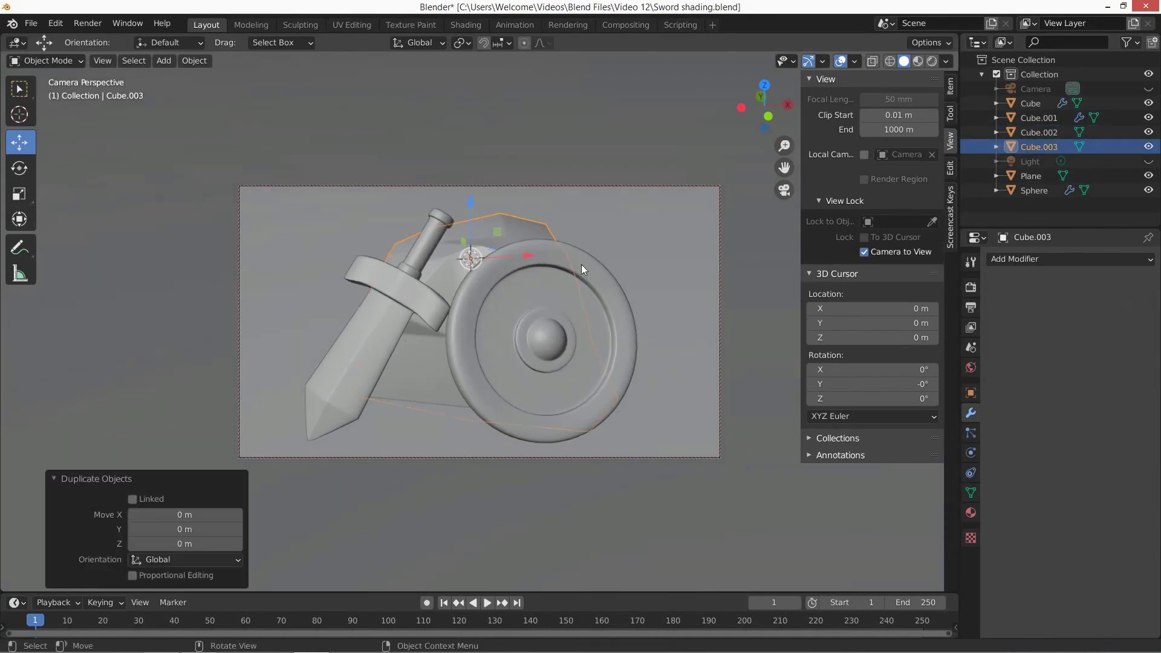
left_click(660, 274)
Scale the duplicated rock to 0.614 and rotate it about Z
key("s")
left_click(687, 192)
key("r")
key("z")
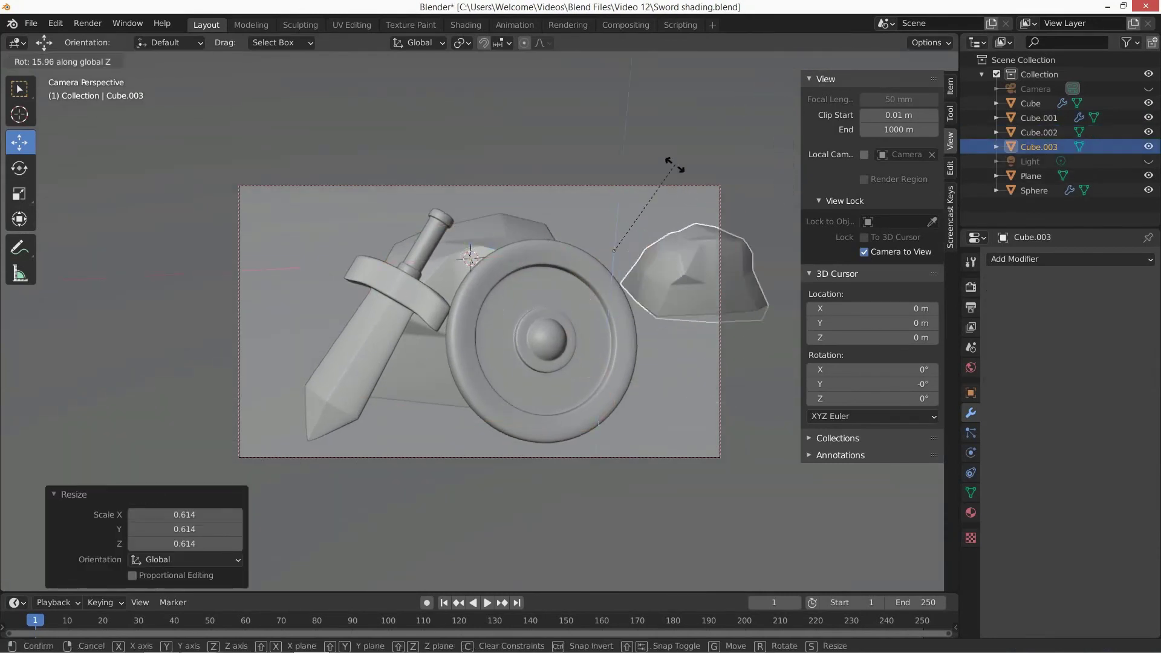
left_click(658, 162)
Reposition the small rock behind the shield within the camera frame and save the file
left_click(623, 223)
left_click_drag(620, 209, 544, 218)
key("ctrl+z")
left_click(605, 146)
mouse_move(681, 323)
middle_mouse_down()
mouse_move(647, 325)
mouse_move(663, 321)
middle_mouse_up()
key("ctrl+s")
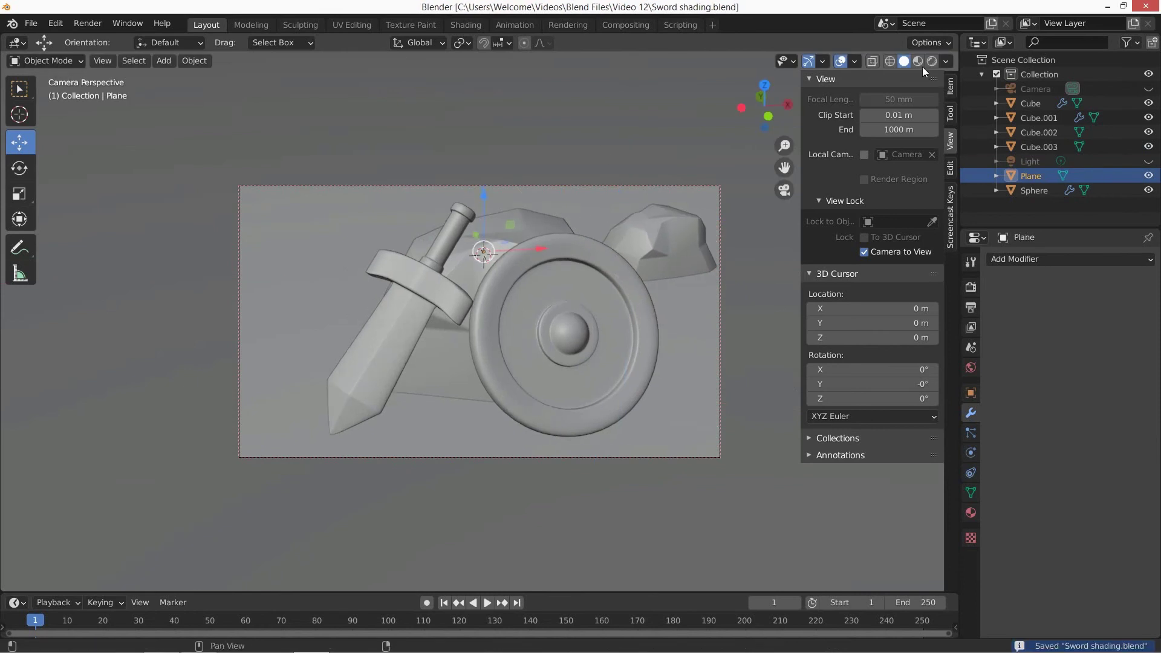
Switch the viewport to Rendered shading, leave the camera view, and unhide and select the light
left_click(919, 61)
left_click(930, 61)
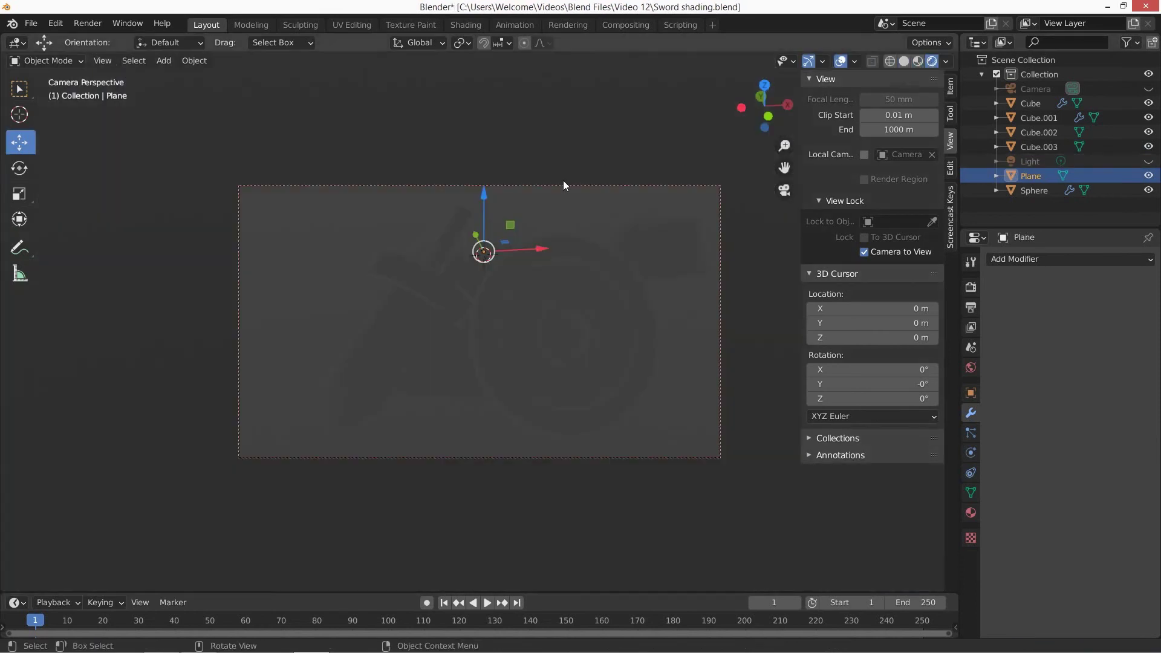
key("KP_0")
left_click(1148, 161)
left_click(1070, 162)
scroll(554, 241, "down", 5)
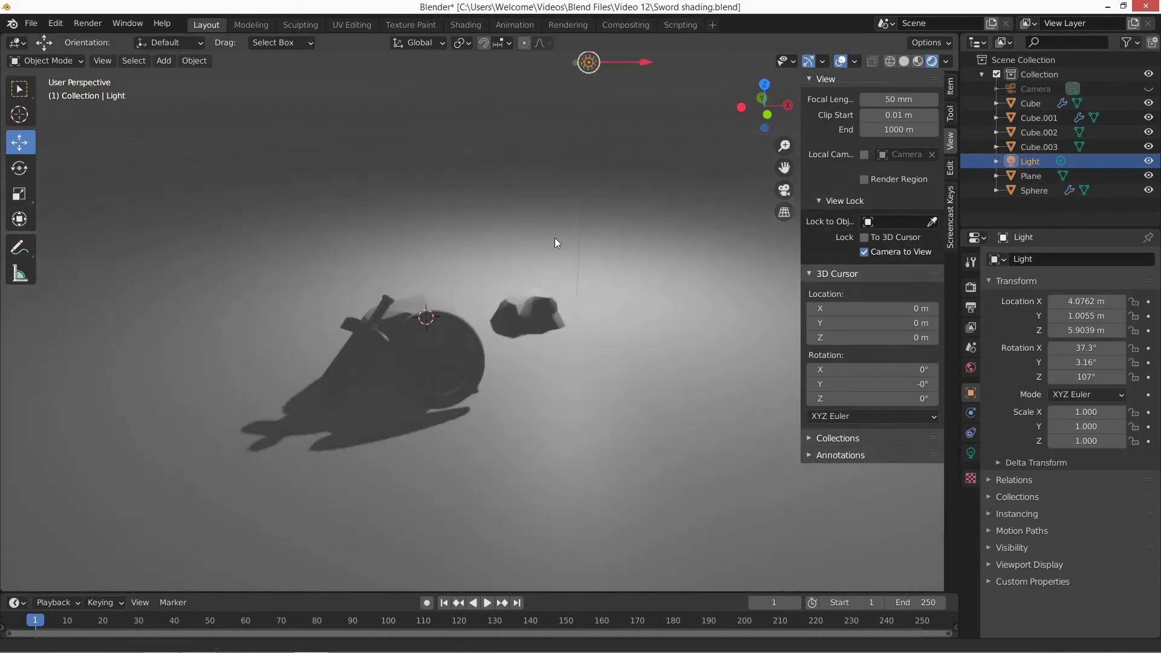
Make the light an Area light with a pale blue color
left_click(971, 453)
left_click(1093, 335)
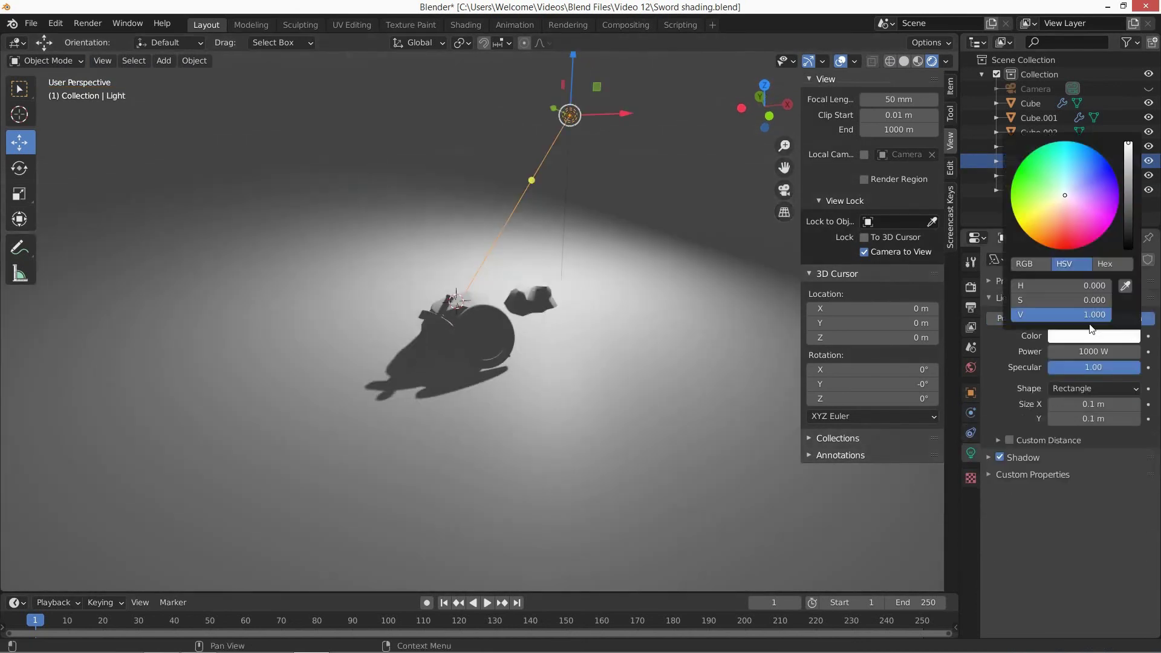
left_click(1076, 192)
Move the area light -7.7328 m along Y in front of the objects and rotate it about X to aim at them
left_click_drag(554, 114, 682, 153)
key("r")
key("x")
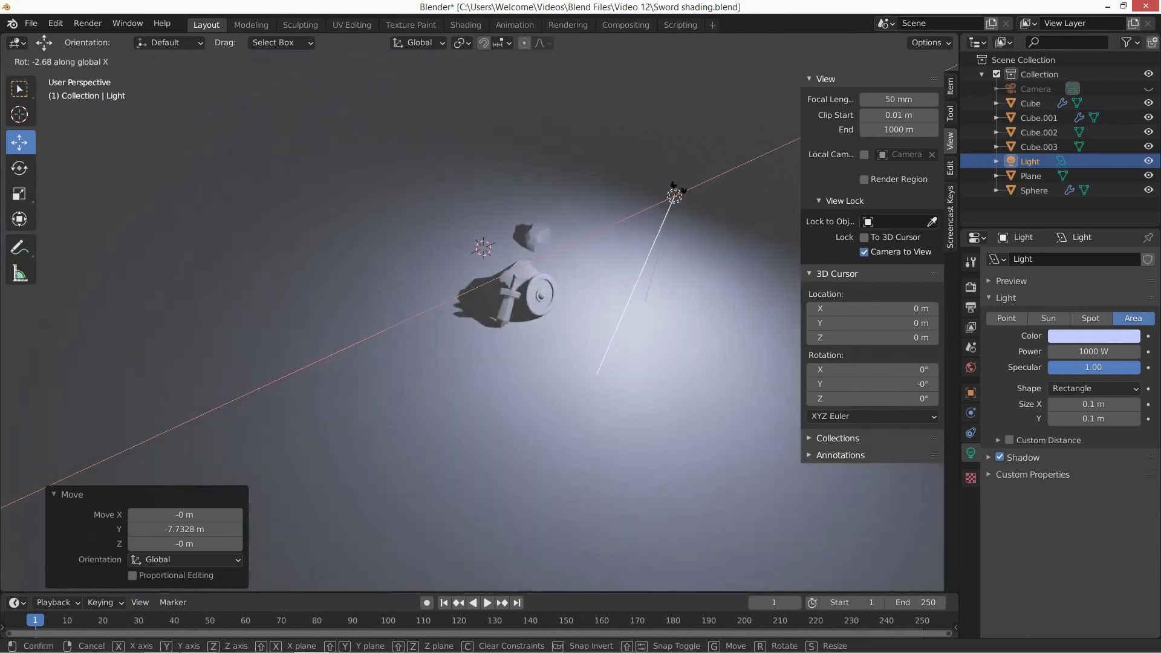
left_click(655, 155)
left_click(655, 152)
middle_click_drag(681, 211, 633, 204)
Duplicate the area light to the sword's side of the scene and rotate the copy -53° about Y toward the objects
left_click(654, 250)
key("shift+d")
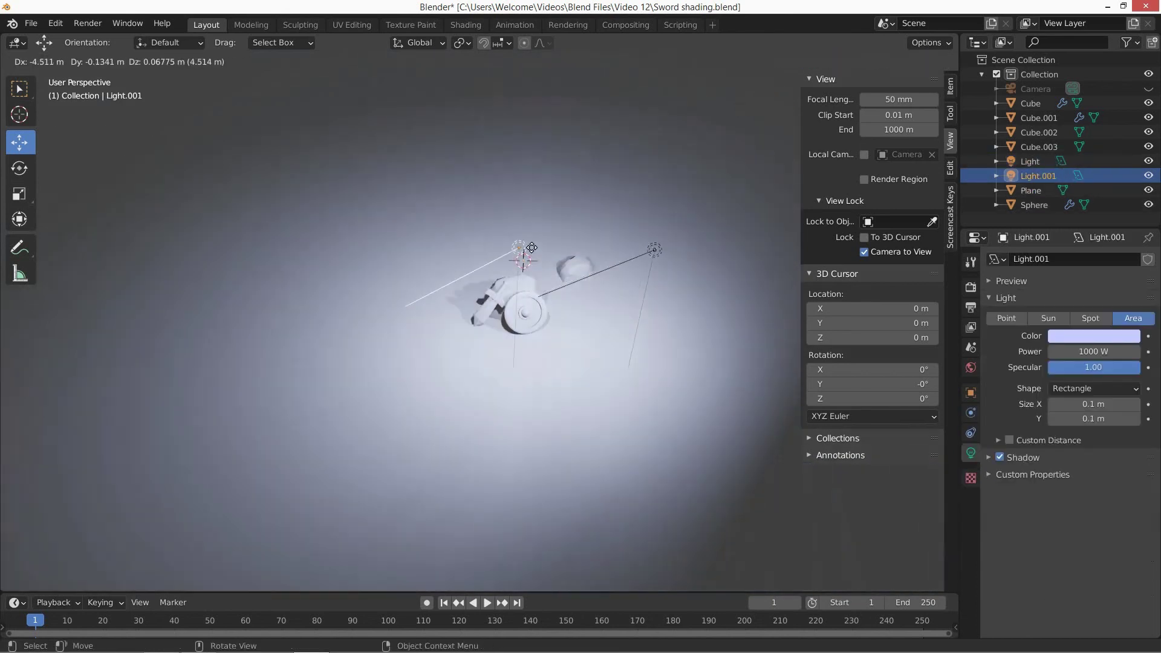
left_click(524, 240)
key("r")
key("y")
left_click(451, 208)
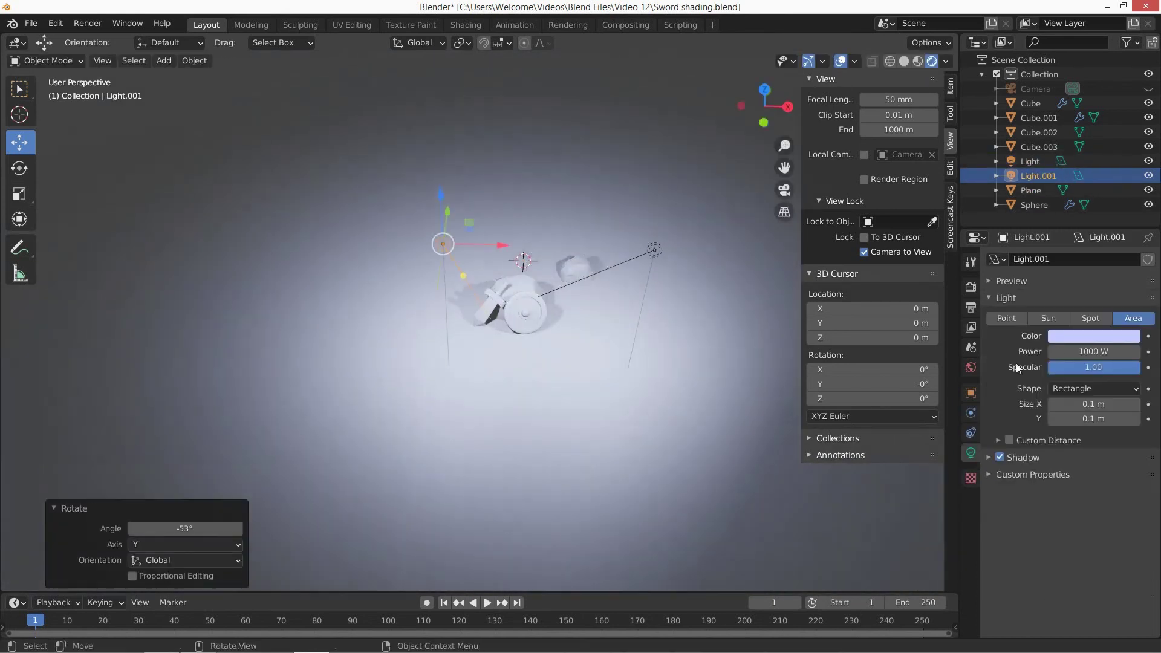
Give the duplicated light a pale warm color and return to the camera view
left_click(1093, 335)
left_click(1058, 211)
left_click(586, 331)
key("KP_0")
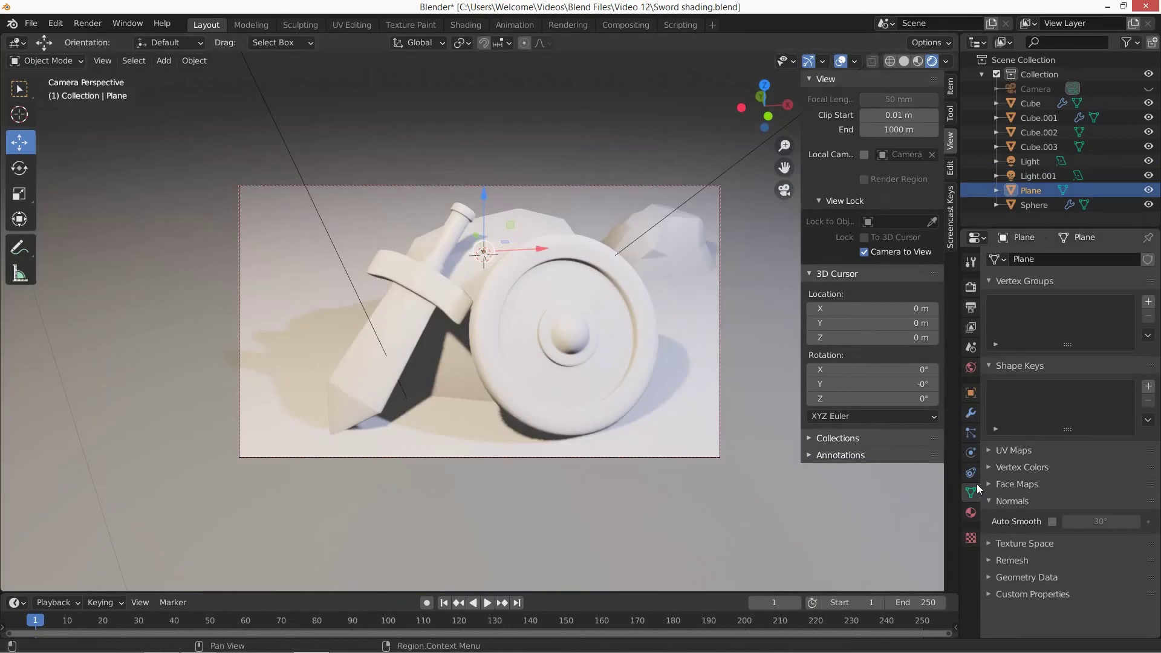
Enlarge both area lights, setting the first one to 2 m by 2 m with a power of 800 W, and save the file
left_click(1030, 162)
key("Return")
left_click(1039, 176)
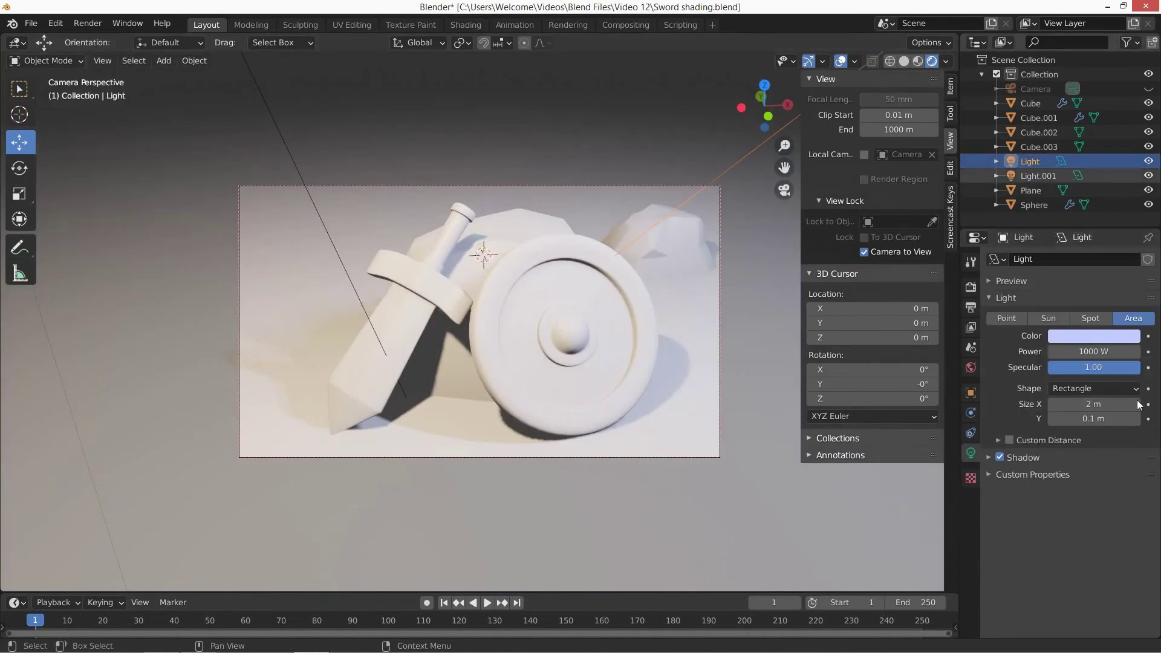
key("Return")
left_click(1031, 162)
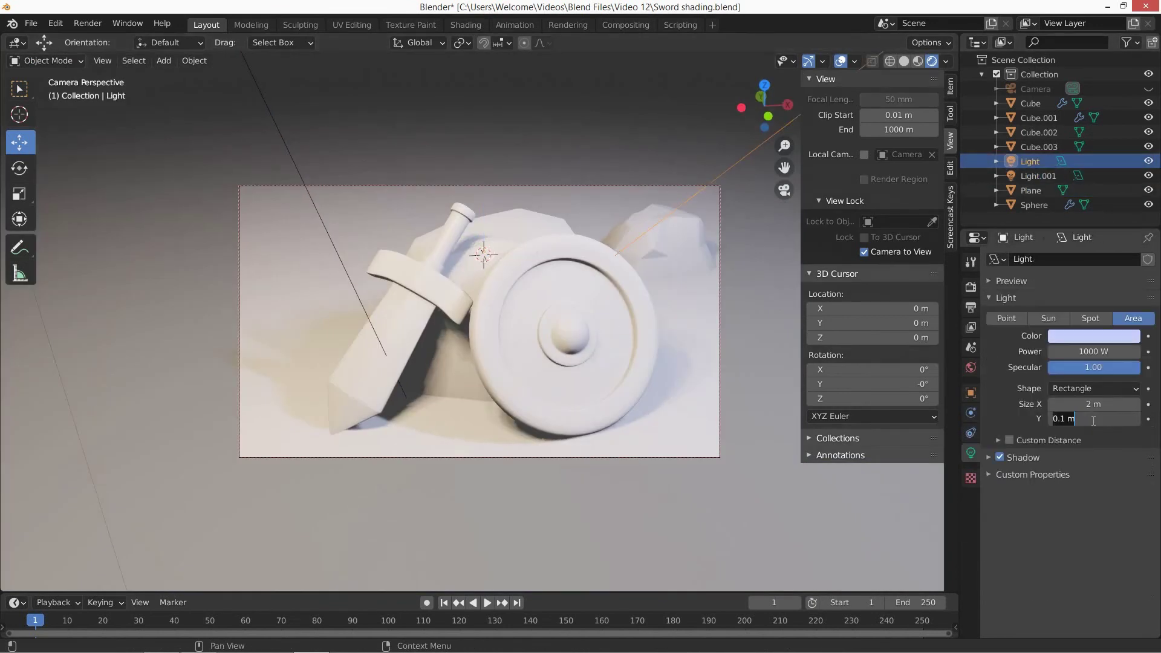
key("ctrl+s")
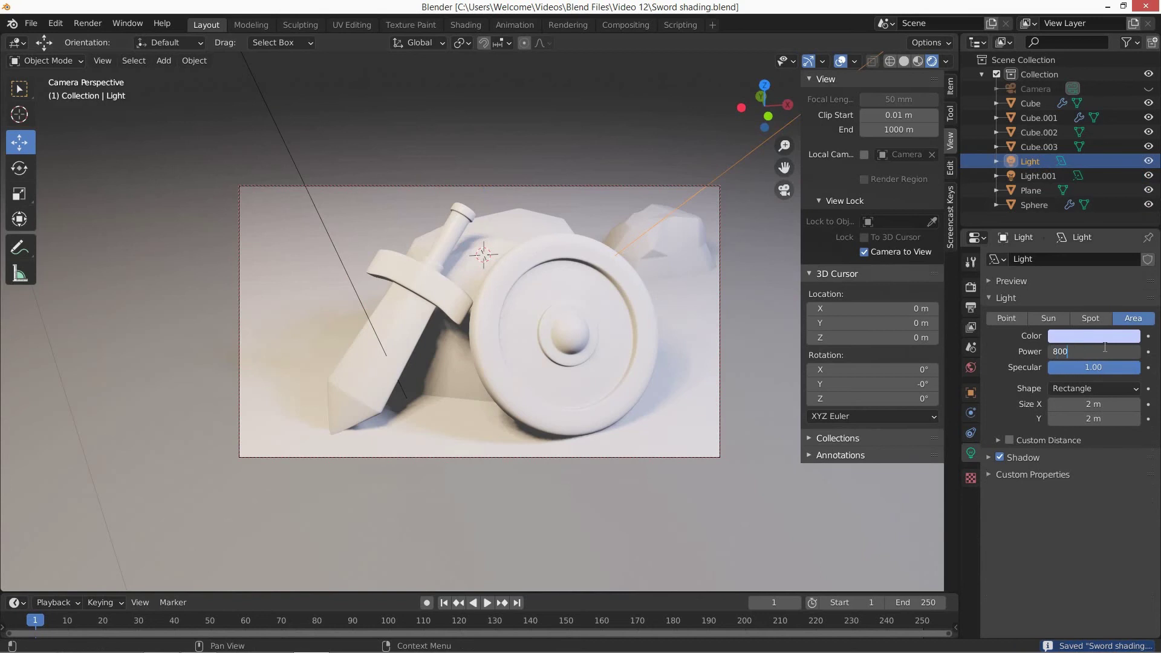
Light the world background with an Environment Texture using HDR_Blur.hdr and save the file
left_click(971, 368)
left_click(1095, 351)
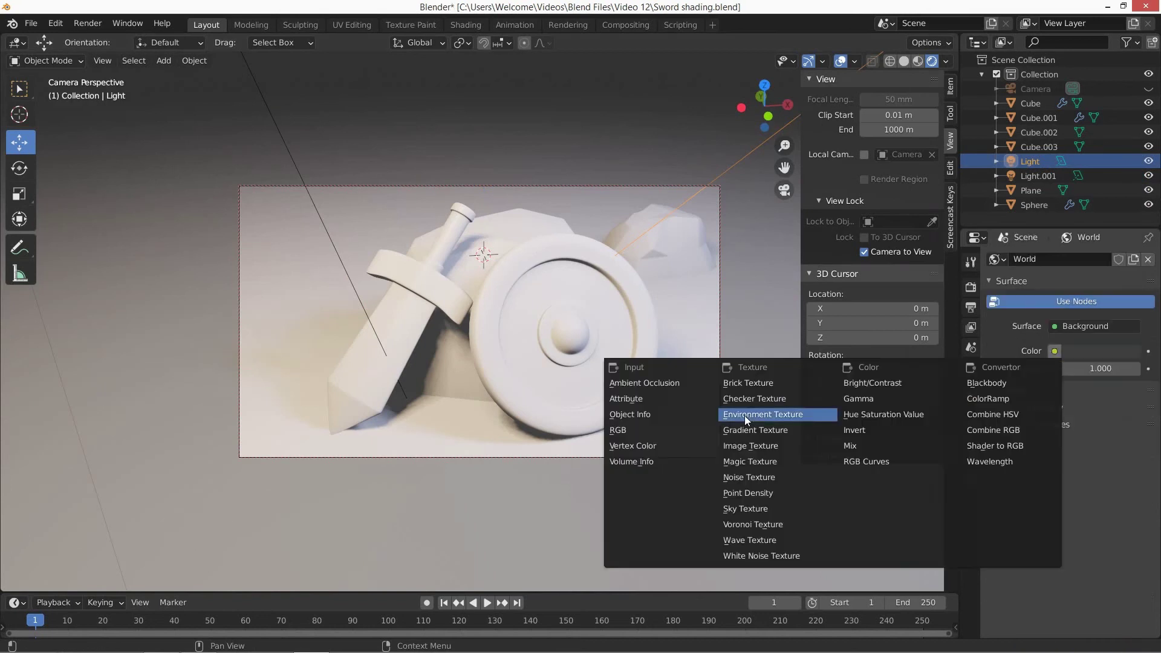
left_click(695, 482)
left_click(1119, 368)
left_click(266, 495)
double_click(574, 218)
key("ctrl+s")
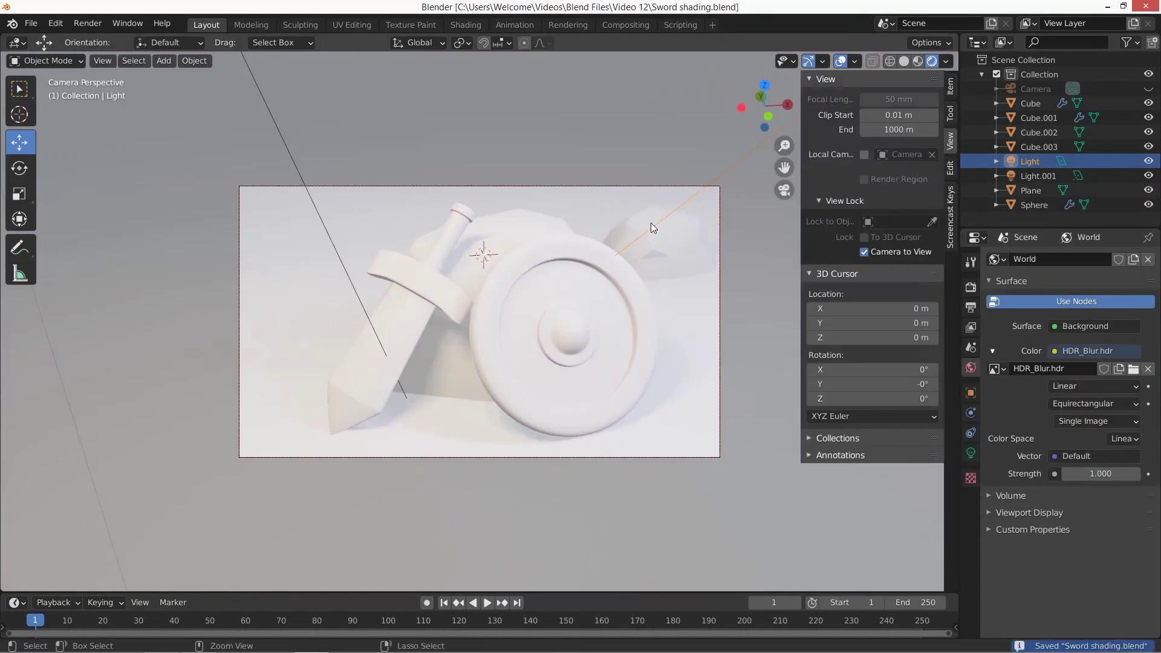
Split the 3D viewport, turn the new area into a Shader Editor with its sidebar collapsed, and select the small rock
left_click_drag(955, 34, 590, 36)
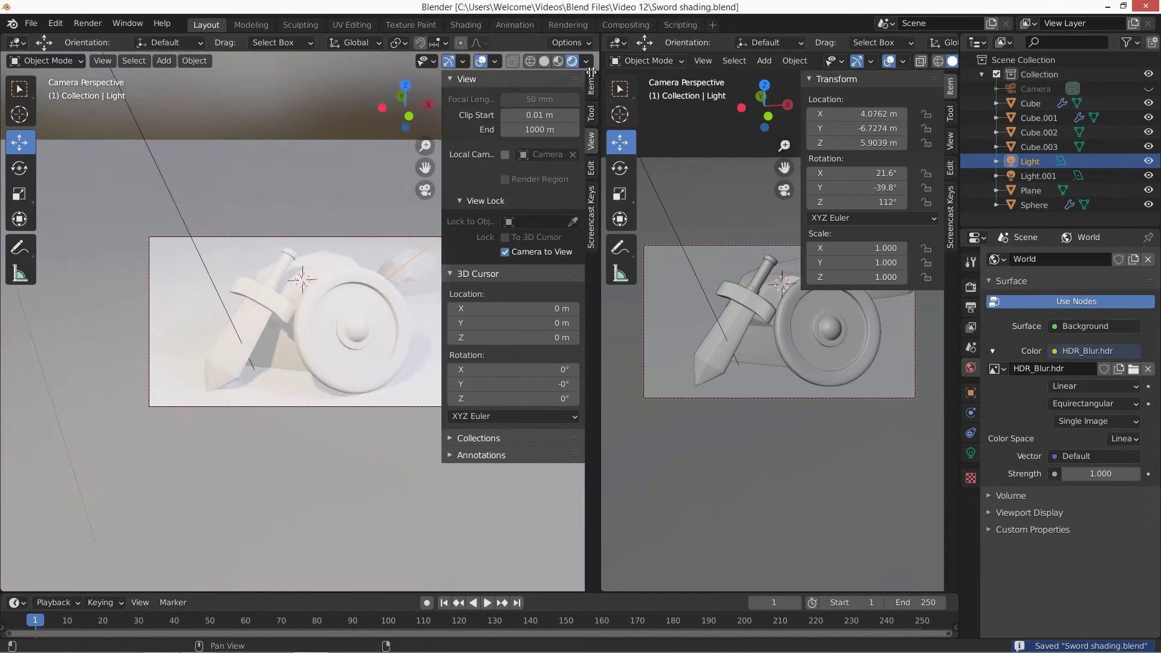
middle_click_drag(425, 288, 496, 261, "shift")
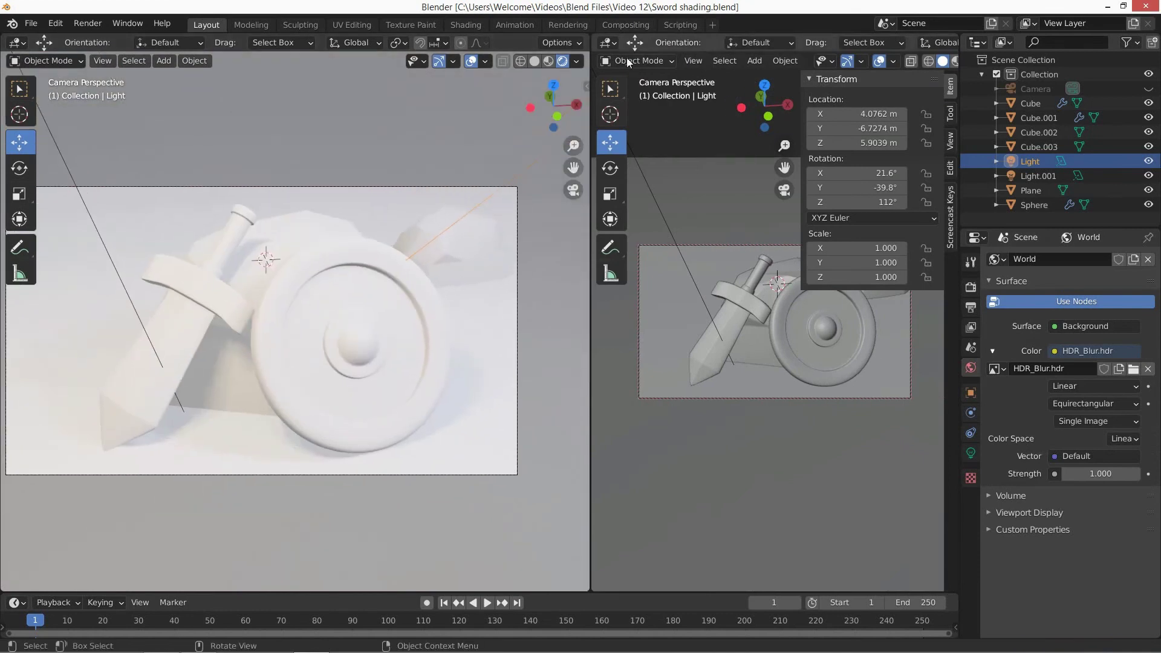
left_click(609, 43)
left_click(630, 139)
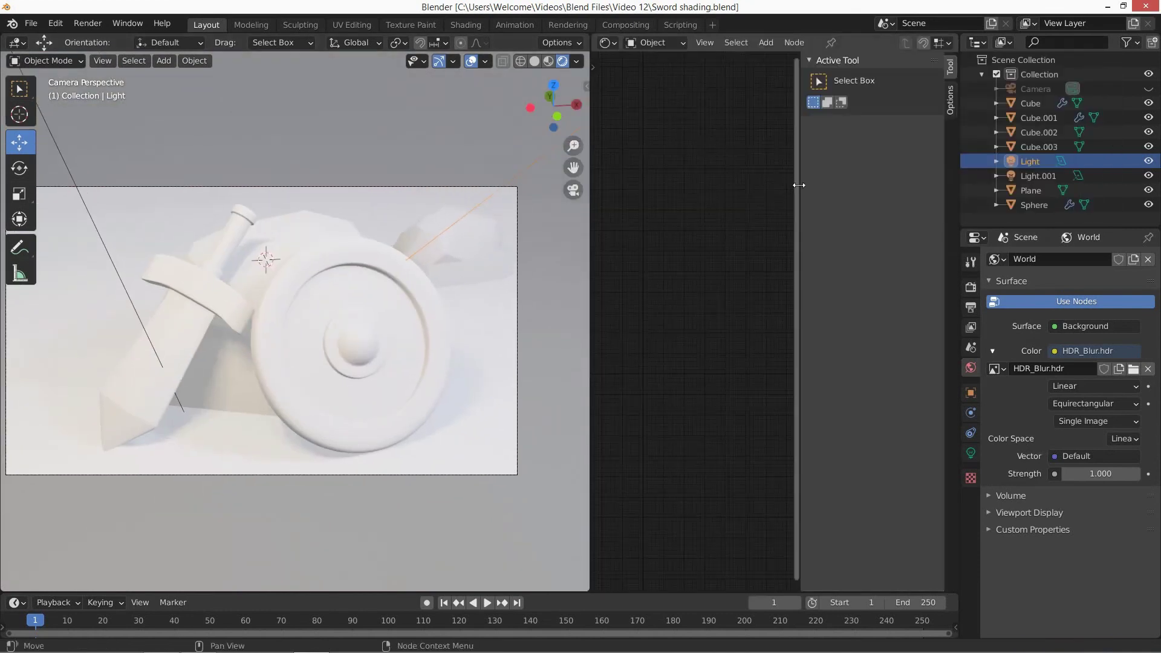
left_click_drag(799, 185, 950, 185)
left_click(464, 245)
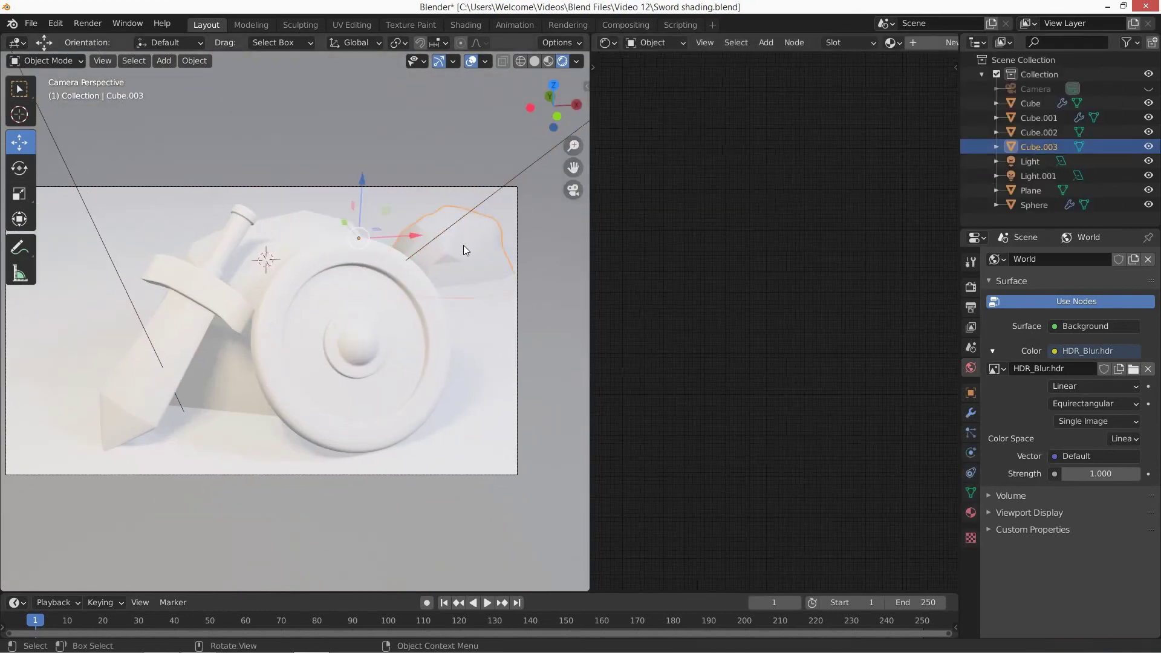
Give the small rock a new material with a muted brown base color of hue 0.119, saturation 0.244 and value 0.353
left_click(927, 46)
scroll(797, 314, "up", 4)
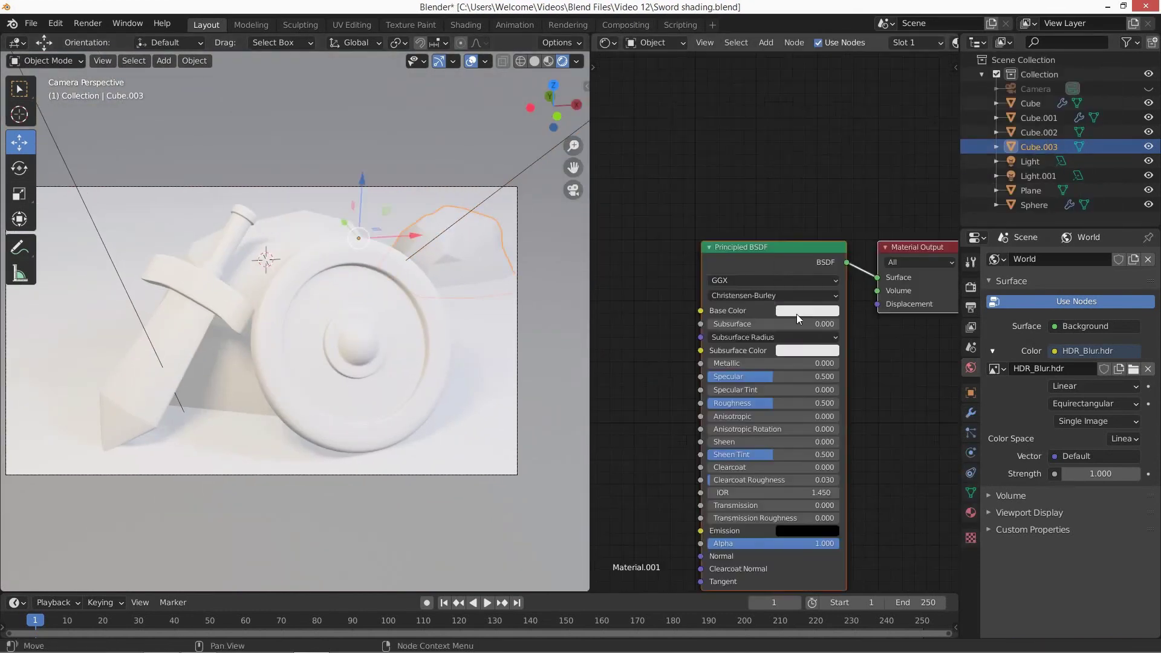
left_click(799, 311)
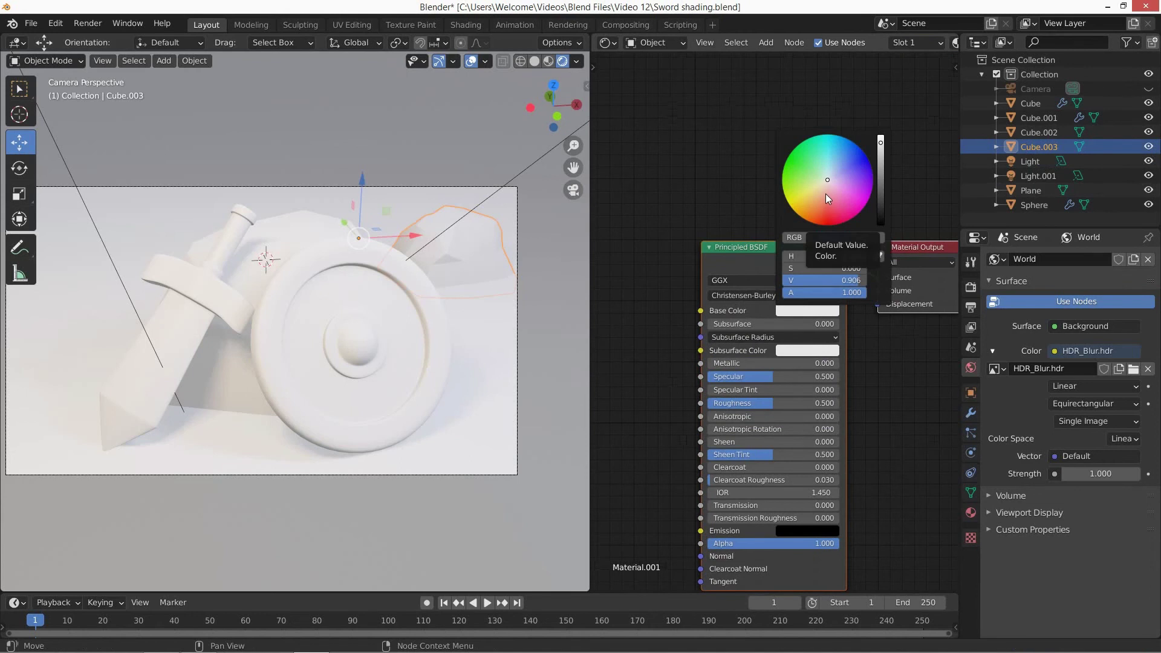
left_click(834, 176)
left_click_drag(879, 168, 880, 191)
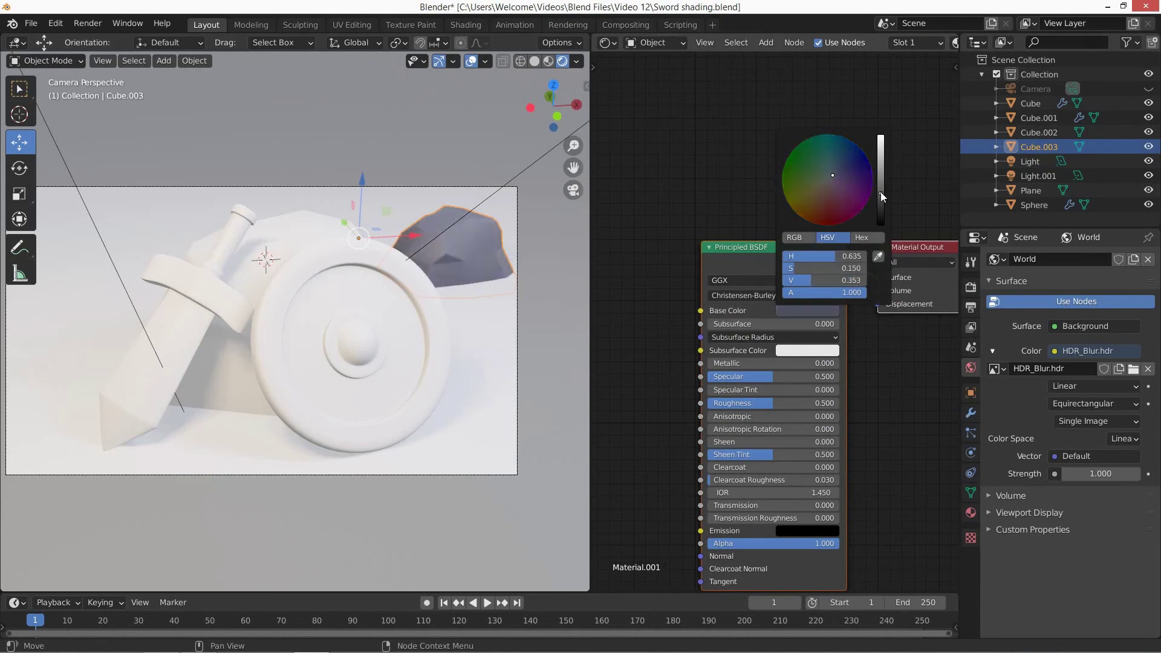
left_click(539, 234)
key("ctrl+z")
left_click(790, 311)
left_click(819, 190)
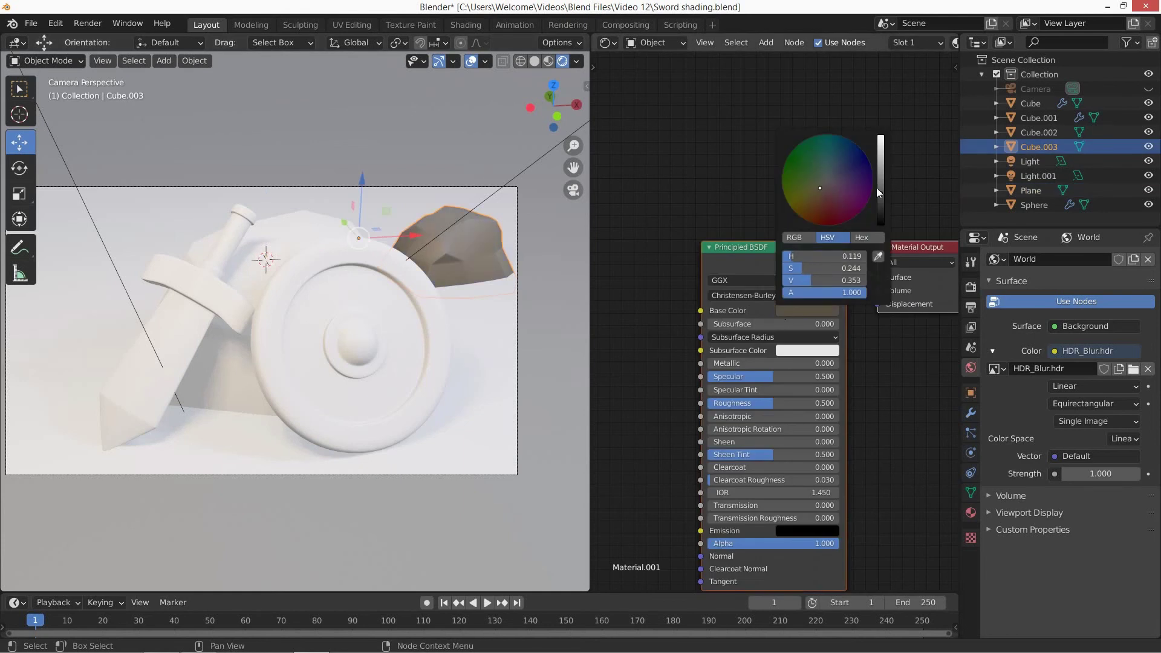
Link the small rock's material to the large rock, and set its specular to 0 and roughness to 0.8
left_click(475, 239)
left_click(475, 239, "shift")
key("ctrl+l")
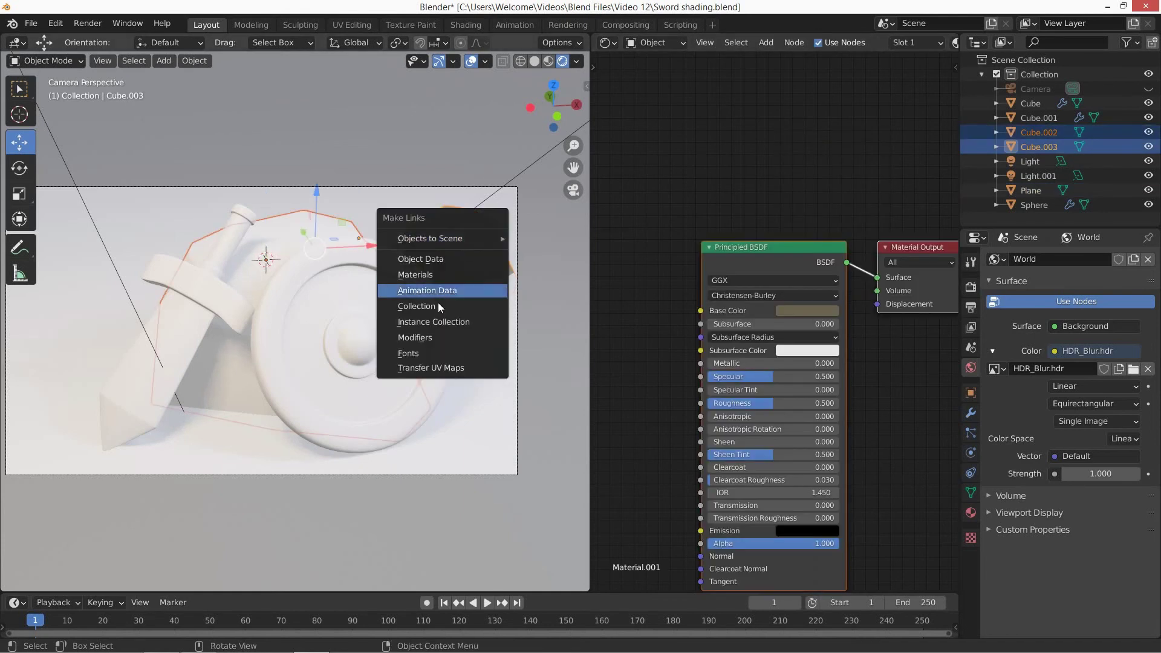
left_click(438, 289)
left_click(649, 193)
left_click(480, 255)
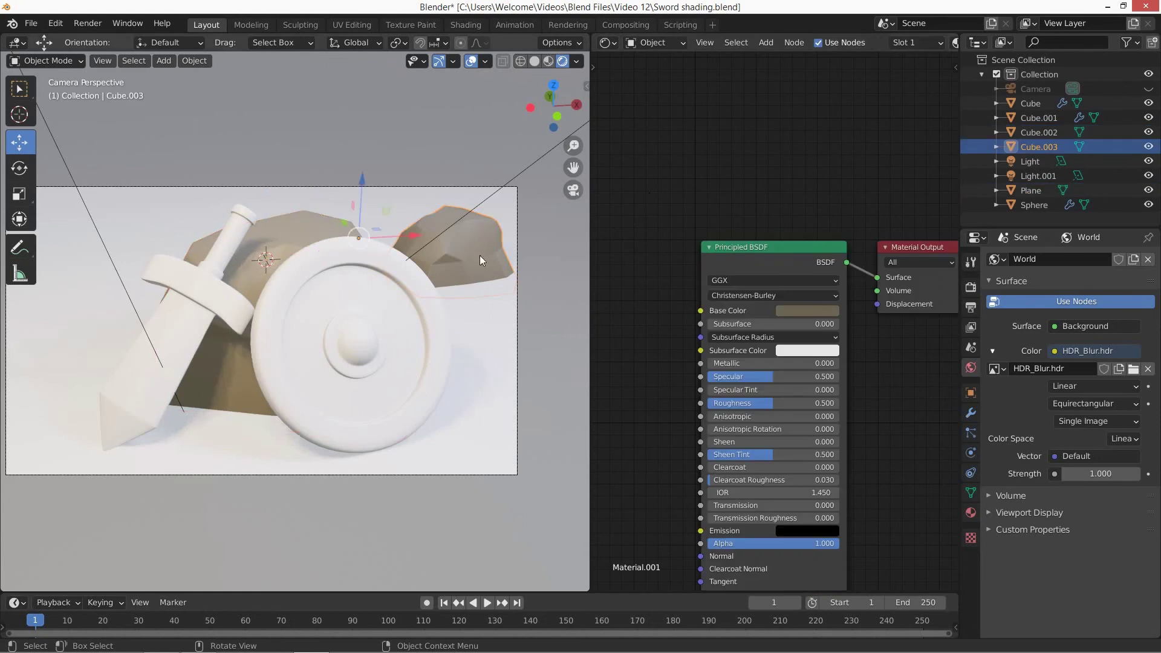
left_click_drag(762, 377, 693, 377)
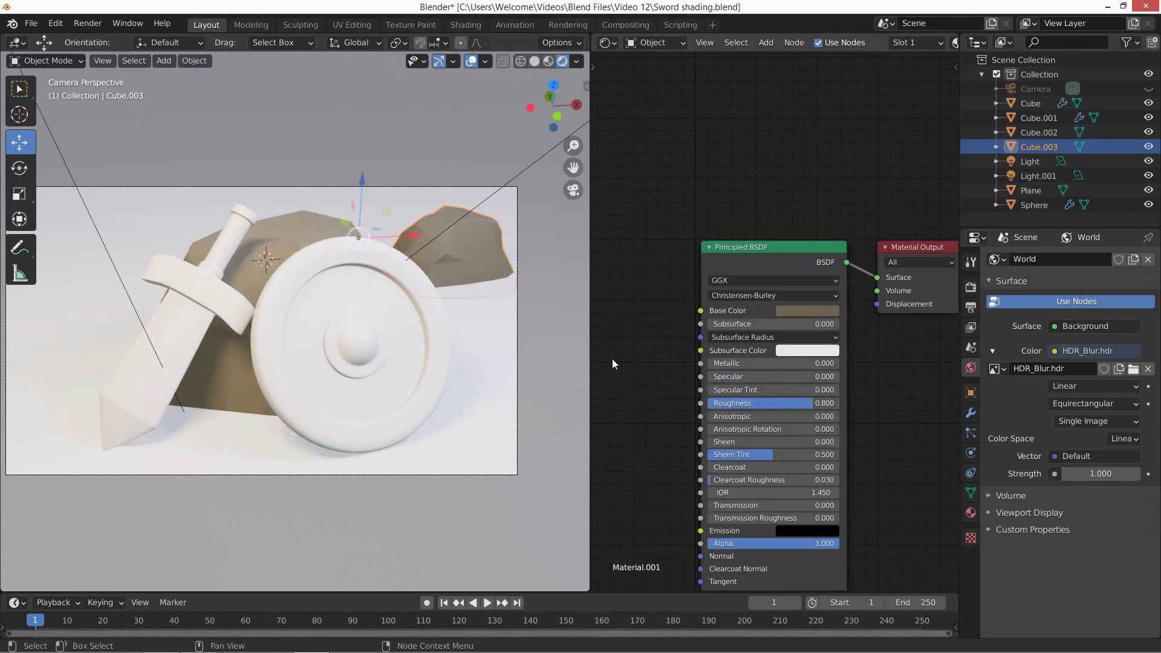
Create a new material for the shield and darken its subsurface color to a gray with value 0.351
left_click(343, 281)
key("Tab")
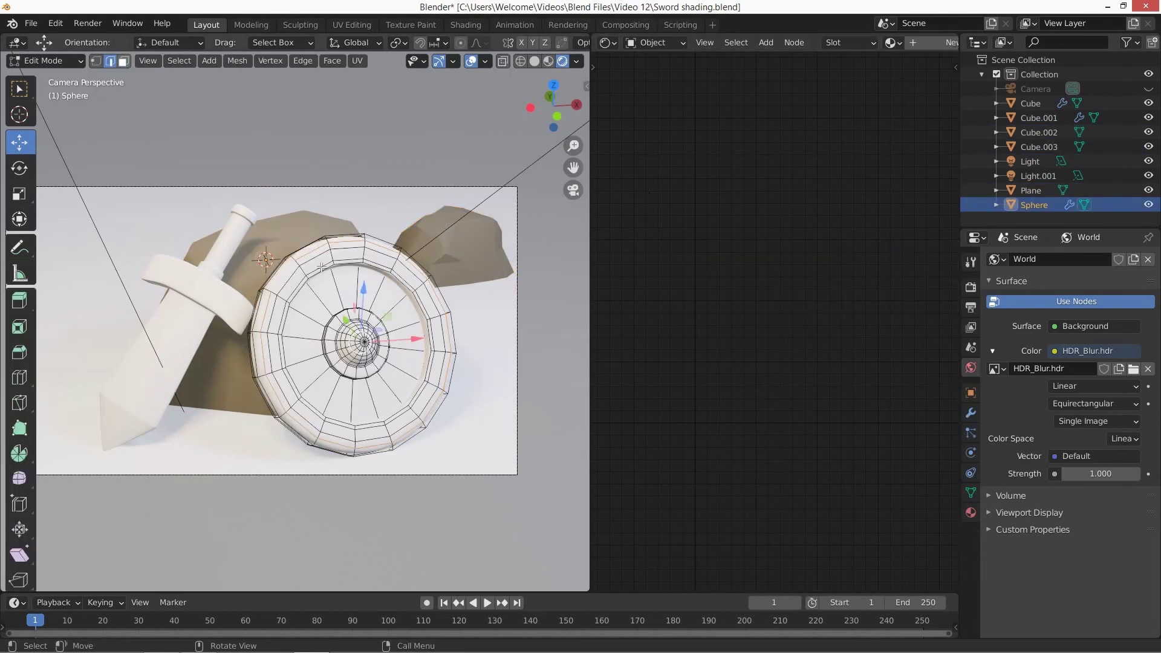
key("ctrl+KP_Add")
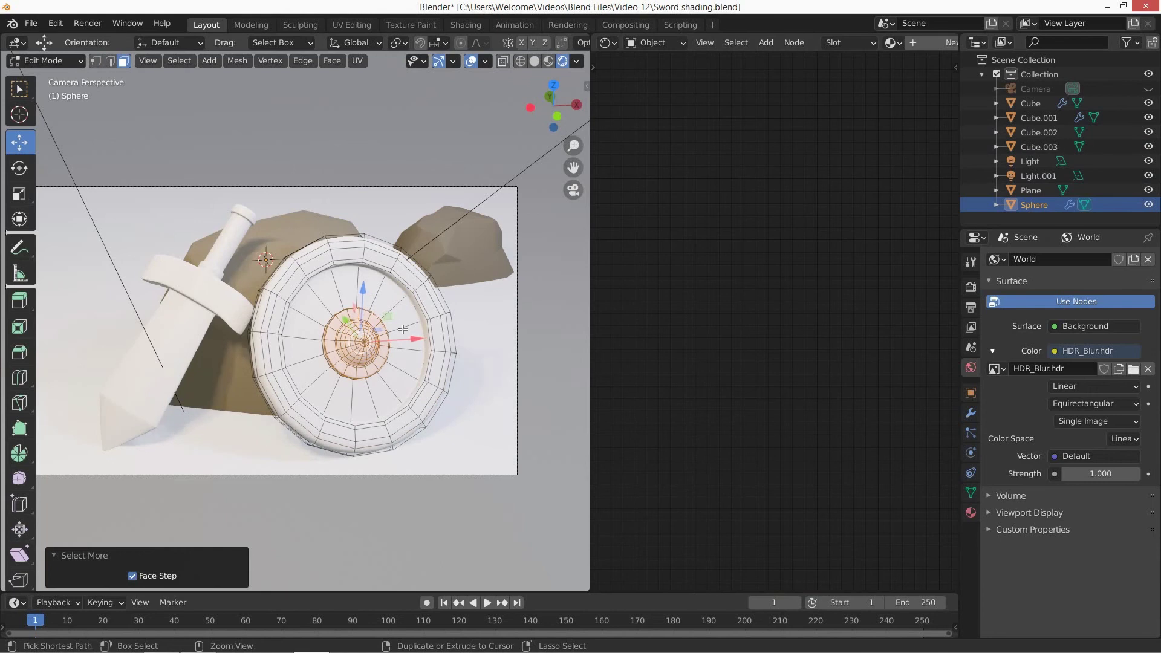
left_click(933, 44)
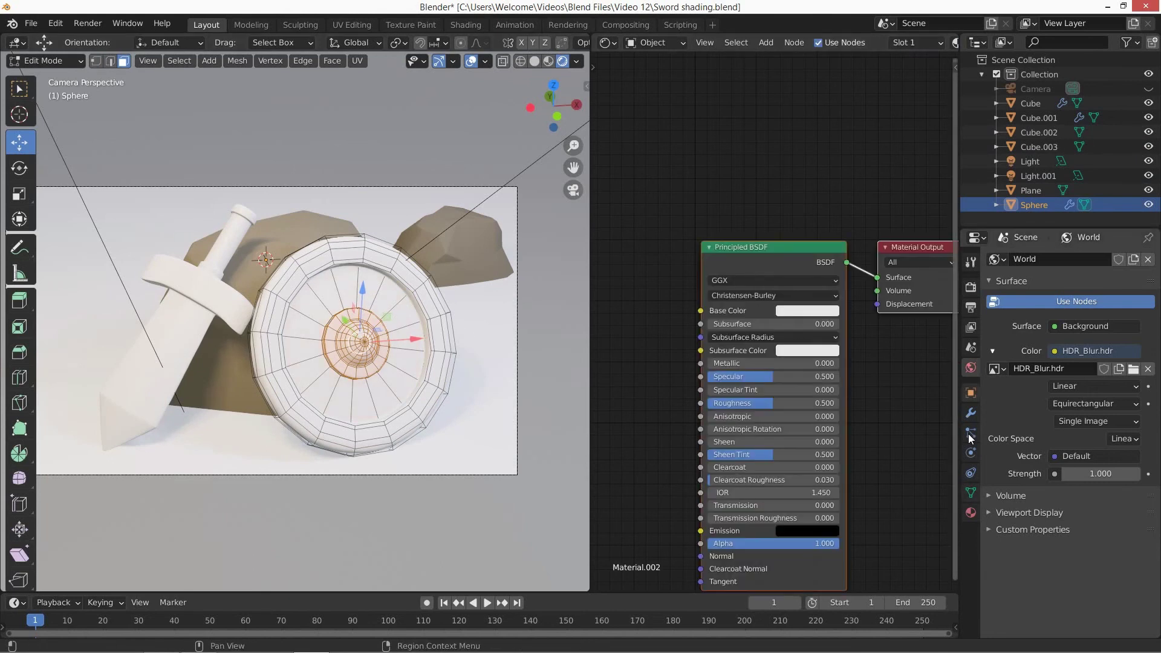
left_click(971, 513)
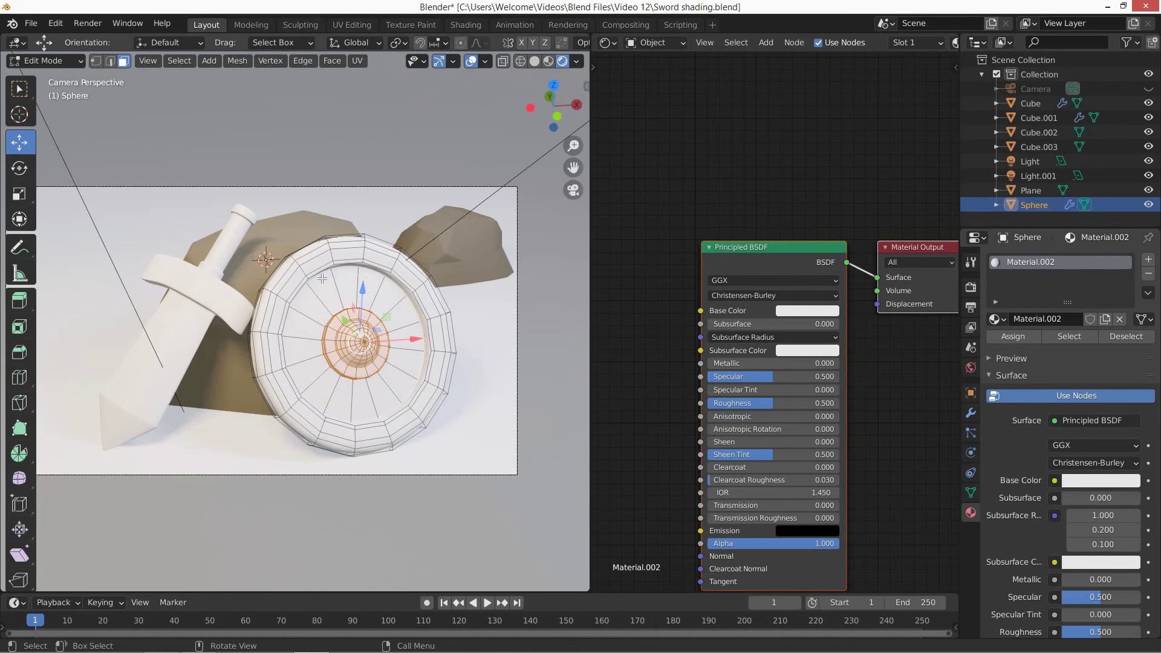
left_click(791, 351)
left_click(881, 240)
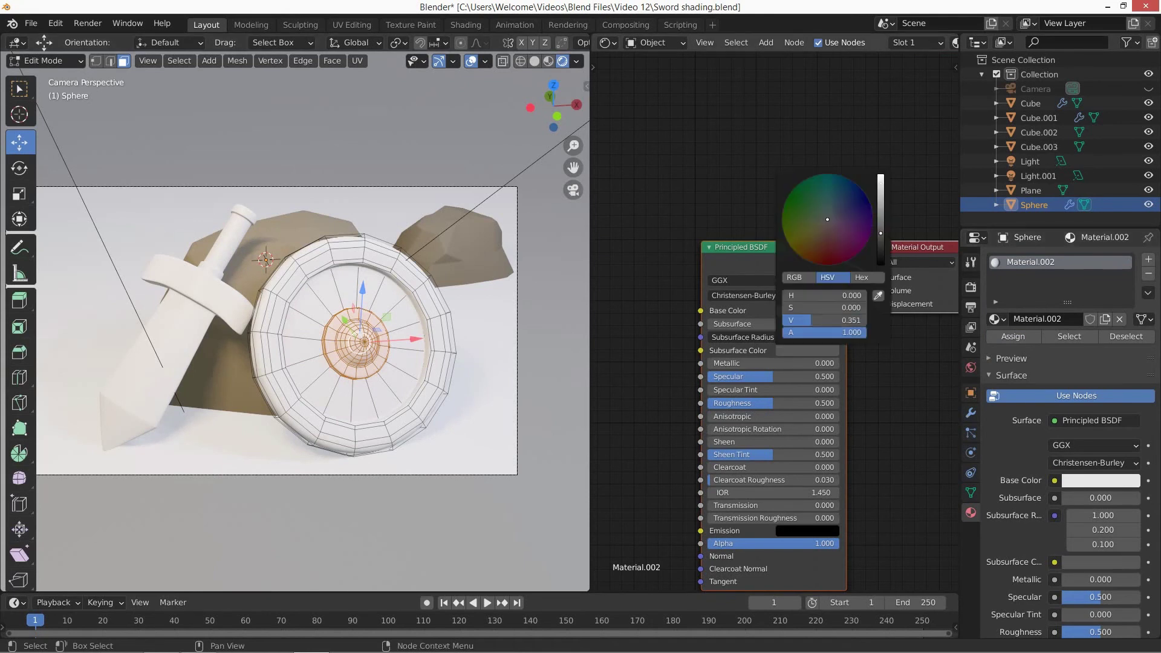
Turn the shield's material into gray metal with metallic 1, specular 0, a mid-gray base color and roughness 0.328
key("Tab")
left_click_drag(713, 364, 842, 365)
left_click_drag(773, 377, 702, 376)
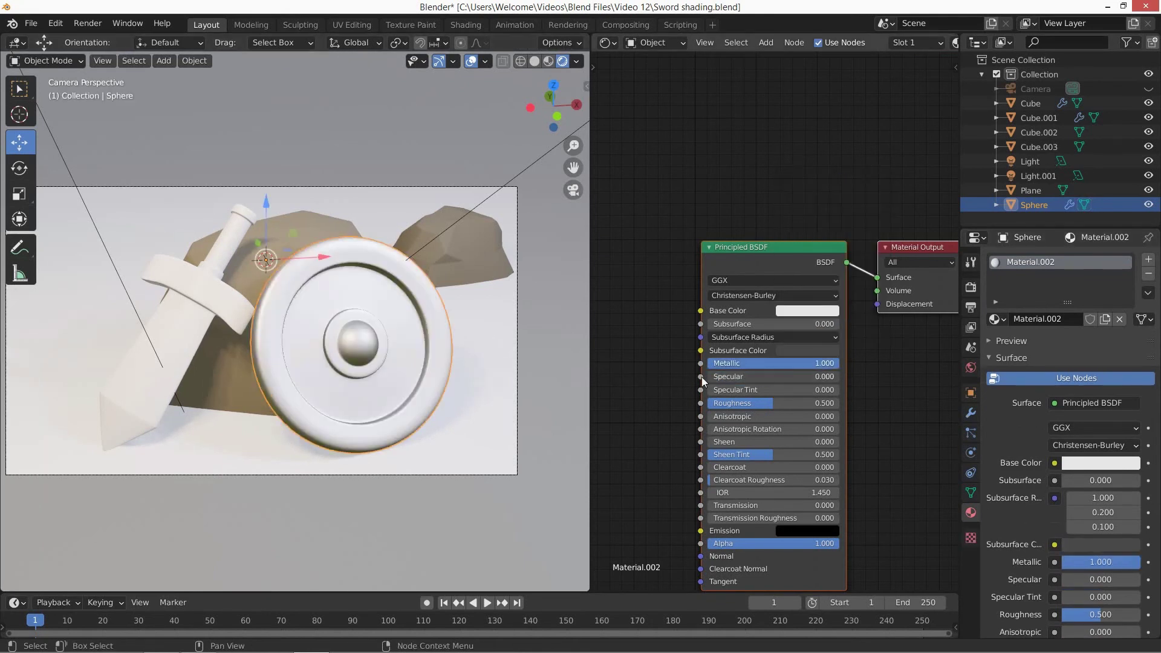
middle_click_drag(404, 332, 397, 340)
scroll(397, 339, "up", 5)
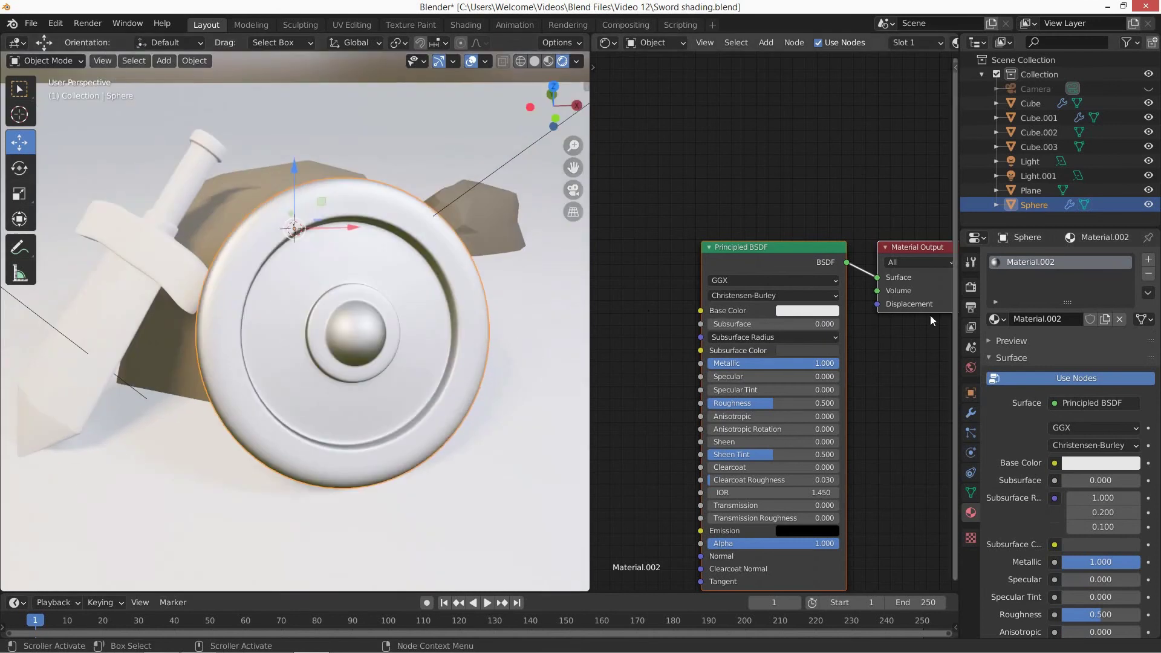
left_click(797, 315)
left_click_drag(882, 173, 882, 187)
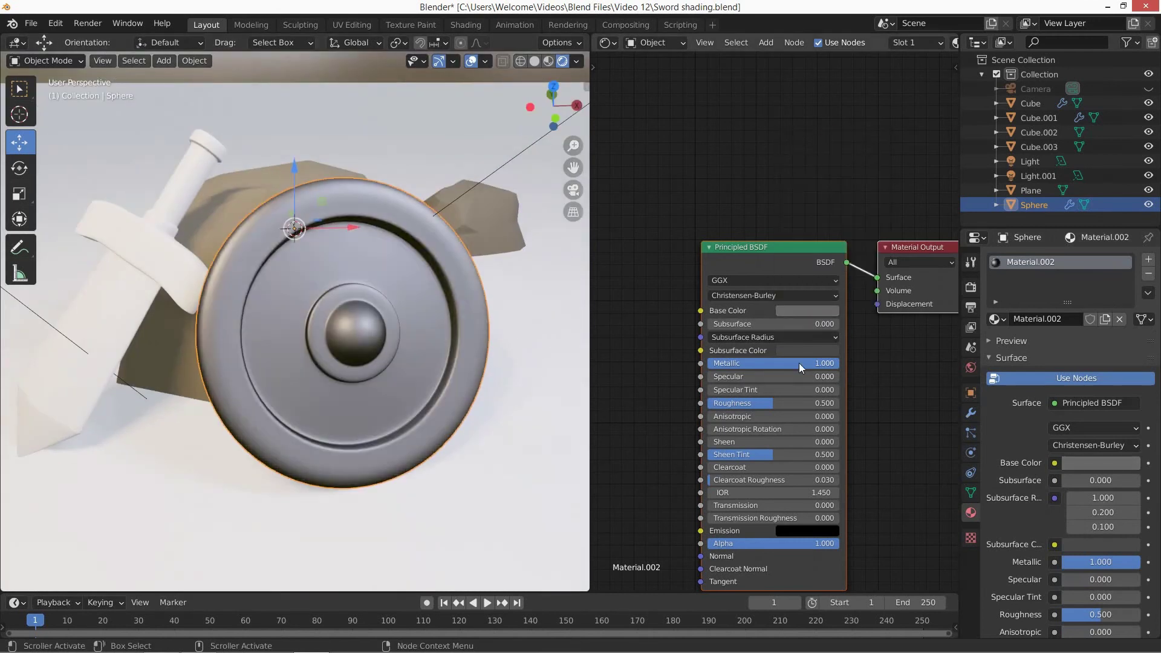
left_click_drag(773, 403, 750, 403)
Select the flat ring of faces between the shield's boss and rim, and assign a new second material to it
key("Tab")
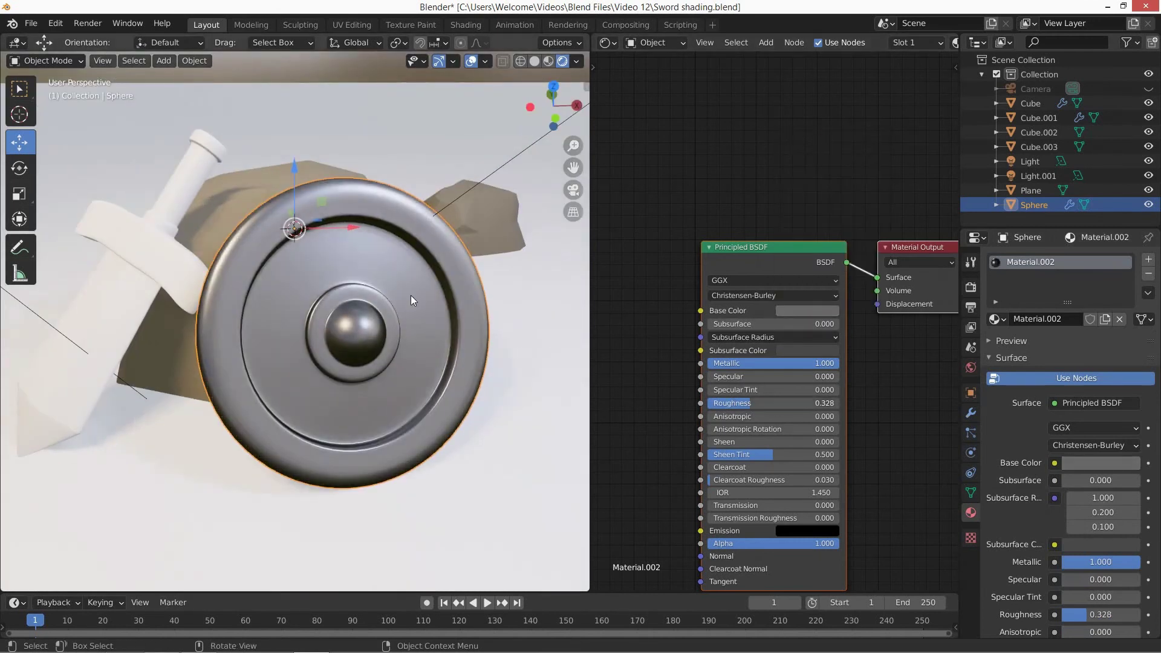
left_click(370, 263)
key("ctrl+KP_Add")
key("ctrl+KP_Add")
key("ctrl+KP_Add")
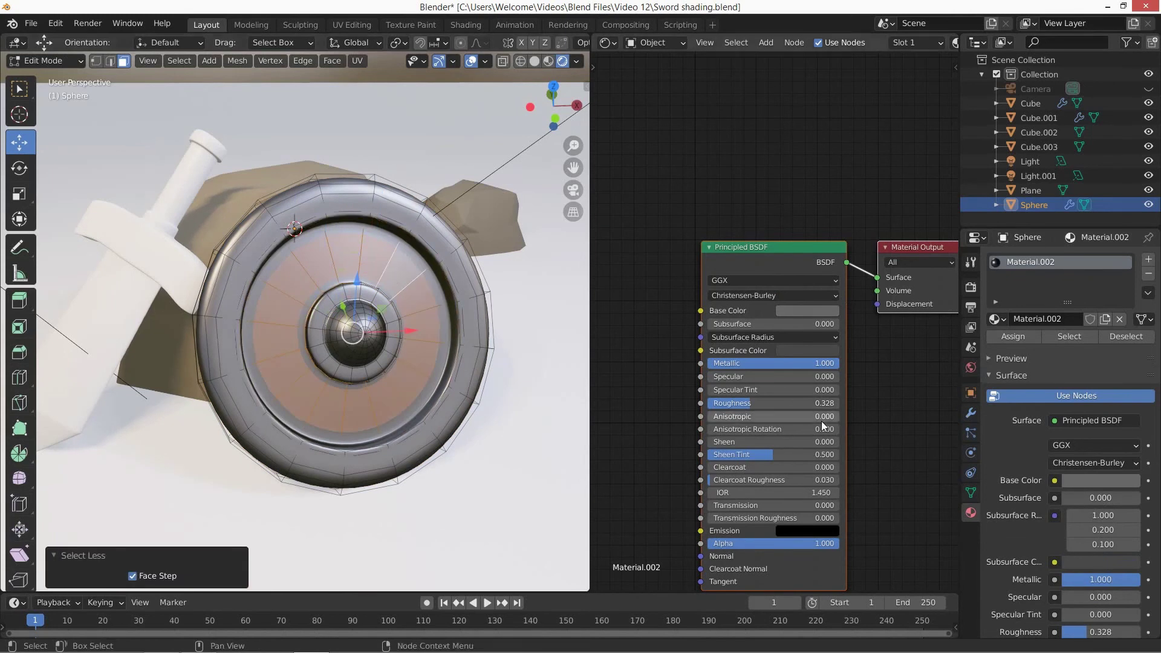
left_click(1148, 258)
left_click(1076, 349)
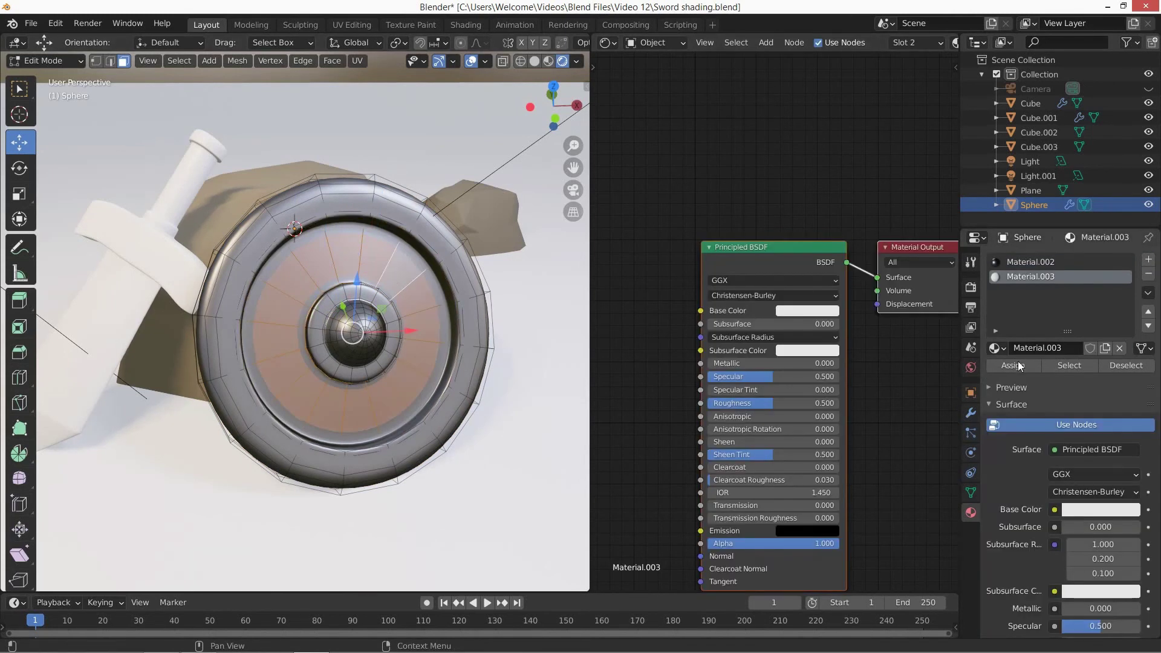
left_click(1013, 365)
Make the shield's second material brown with hue 0.098, saturation 0.494 and value 0.360, specular 0 and roughness 1
left_click(806, 310)
left_click(816, 201)
left_click(882, 176)
left_click_drag(883, 176, 883, 184)
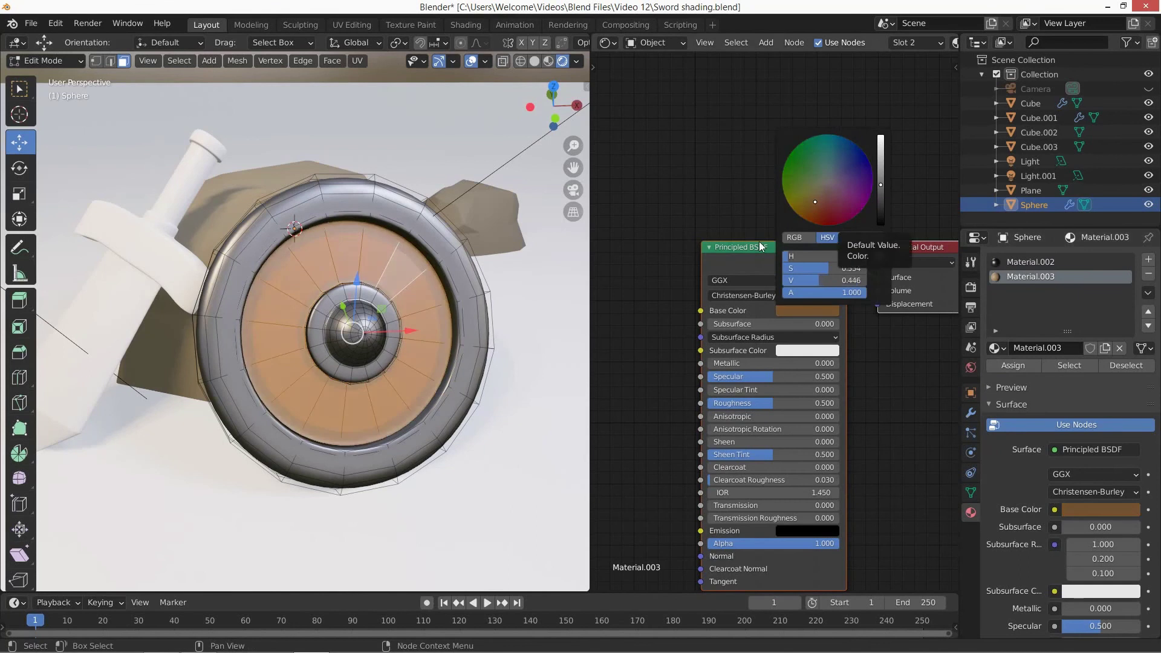
left_click_drag(756, 379, 691, 379)
key("Tab")
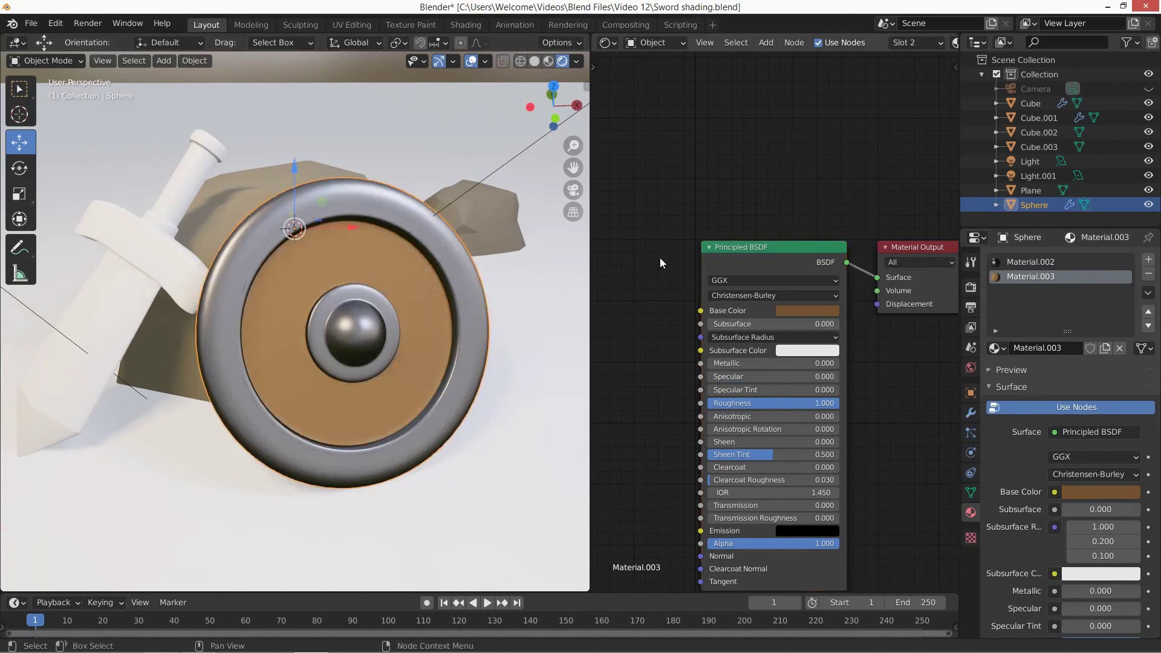
left_click(793, 312)
left_click(811, 198)
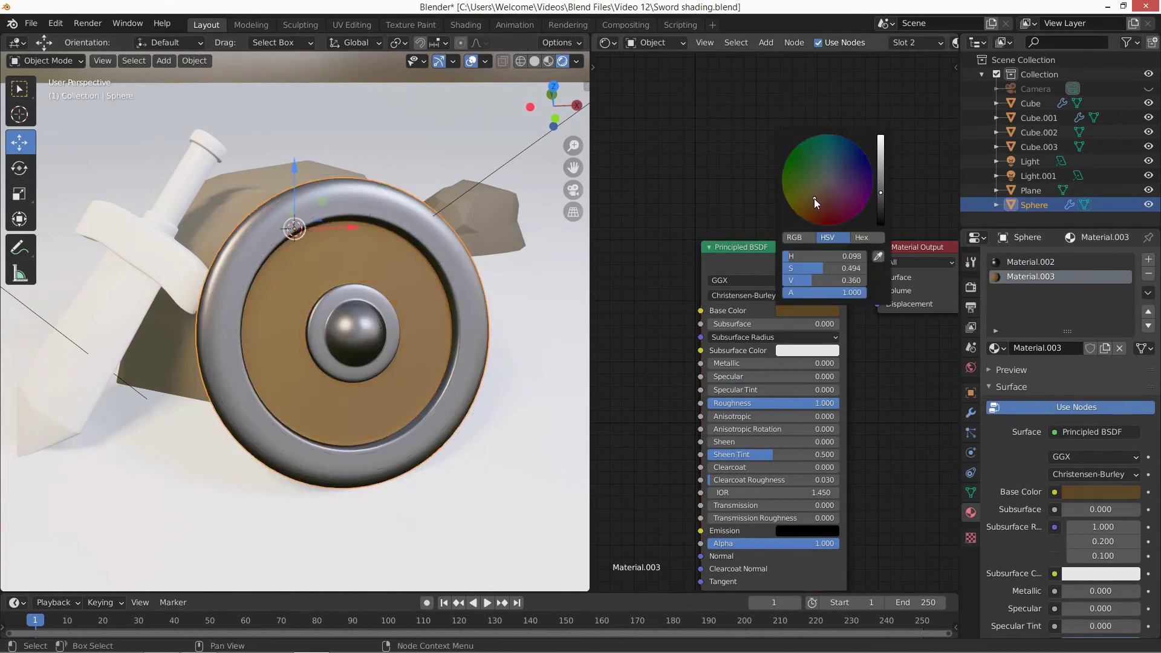
Give the handle behind the shield a new gray material with metallic 1, specular 0 and roughness 0.702, and save the file
mouse_move(544, 266)
middle_mouse_down()
mouse_move(496, 274)
mouse_move(483, 316)
mouse_move(466, 275)
mouse_move(527, 272)
middle_mouse_up()
left_click(463, 272)
left_click(938, 43)
left_click(807, 312)
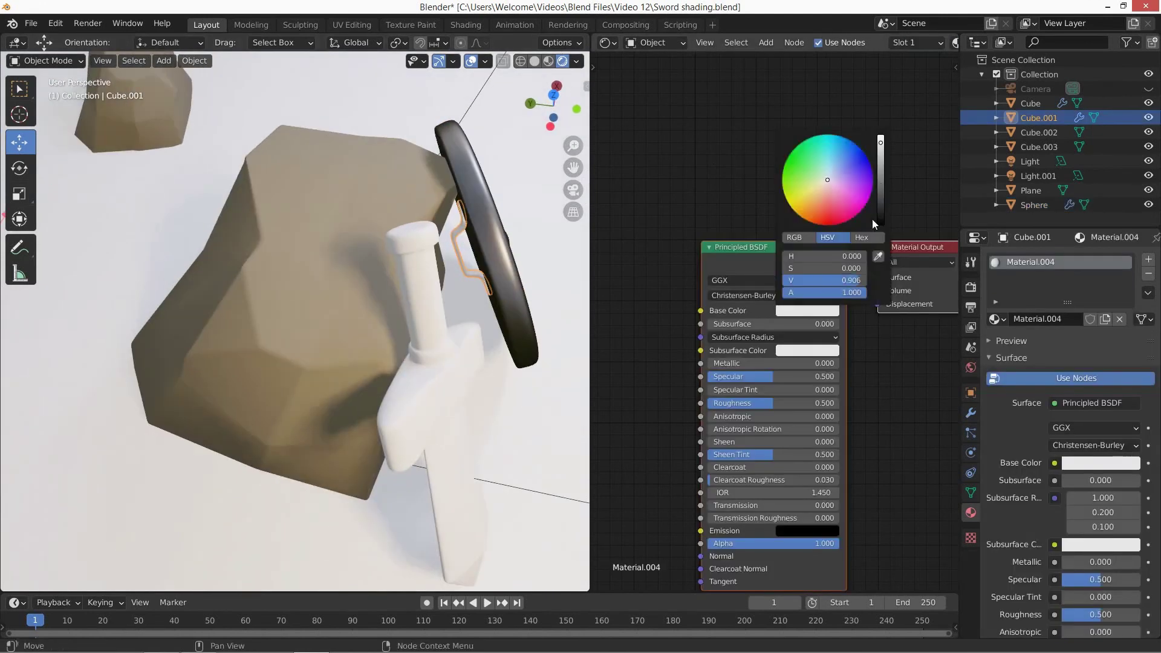
left_click(879, 186)
left_click_drag(750, 365, 840, 370)
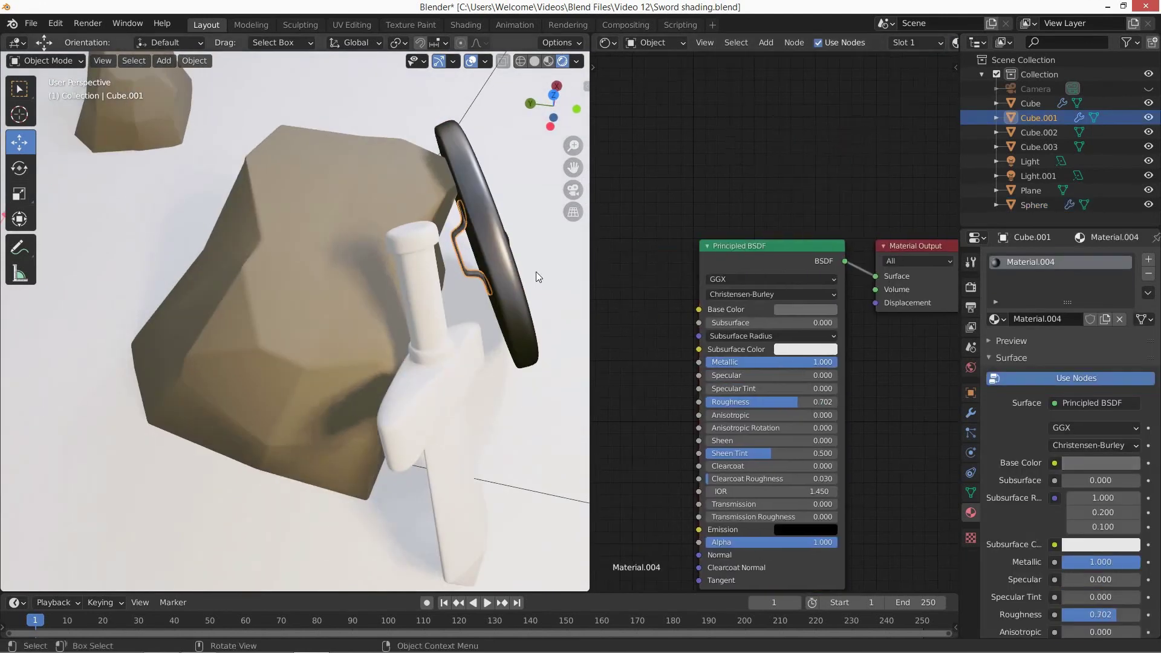
key("ctrl+s")
Remove the sword's existing material and create a new one for it
middle_click_drag(536, 275, 471, 254)
left_click(263, 254)
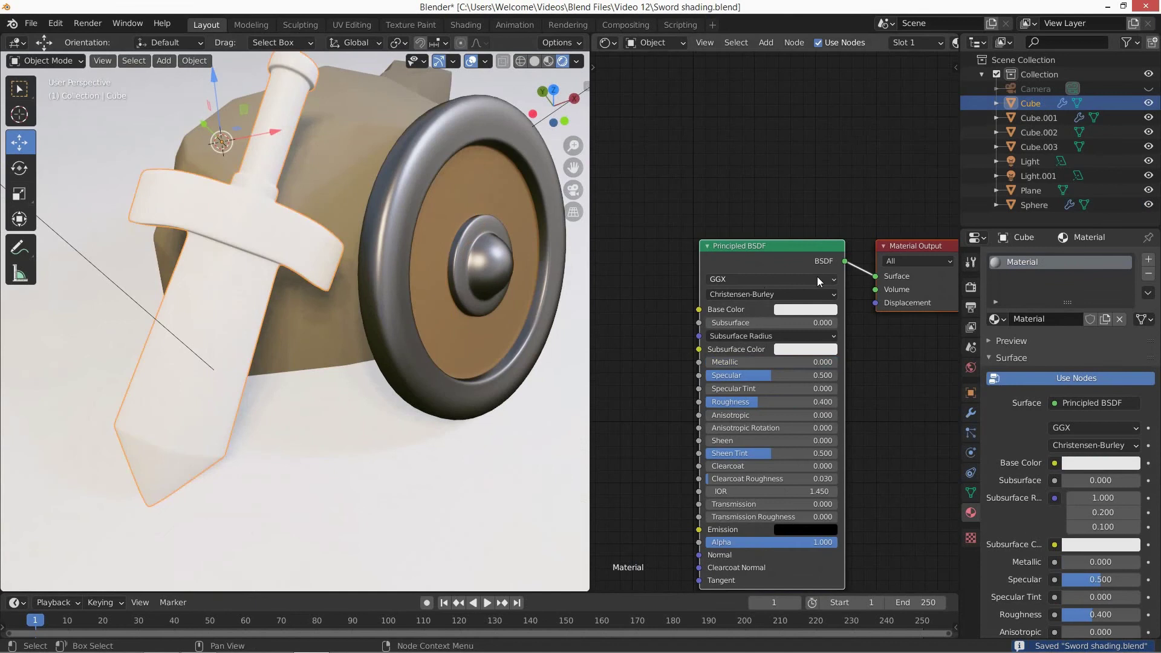
left_click(1149, 274)
left_click(937, 43)
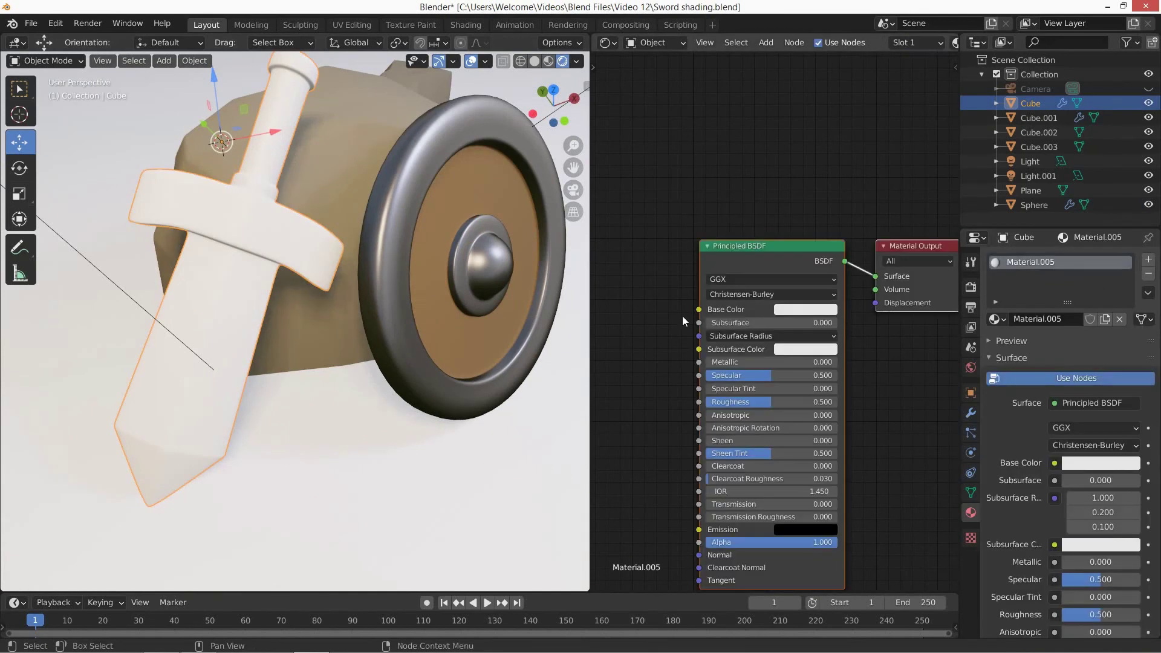
Open the sword's mesh for editing and select all faces of the blade up to the crossguard
key("Tab")
key("Tab")
key("Tab")
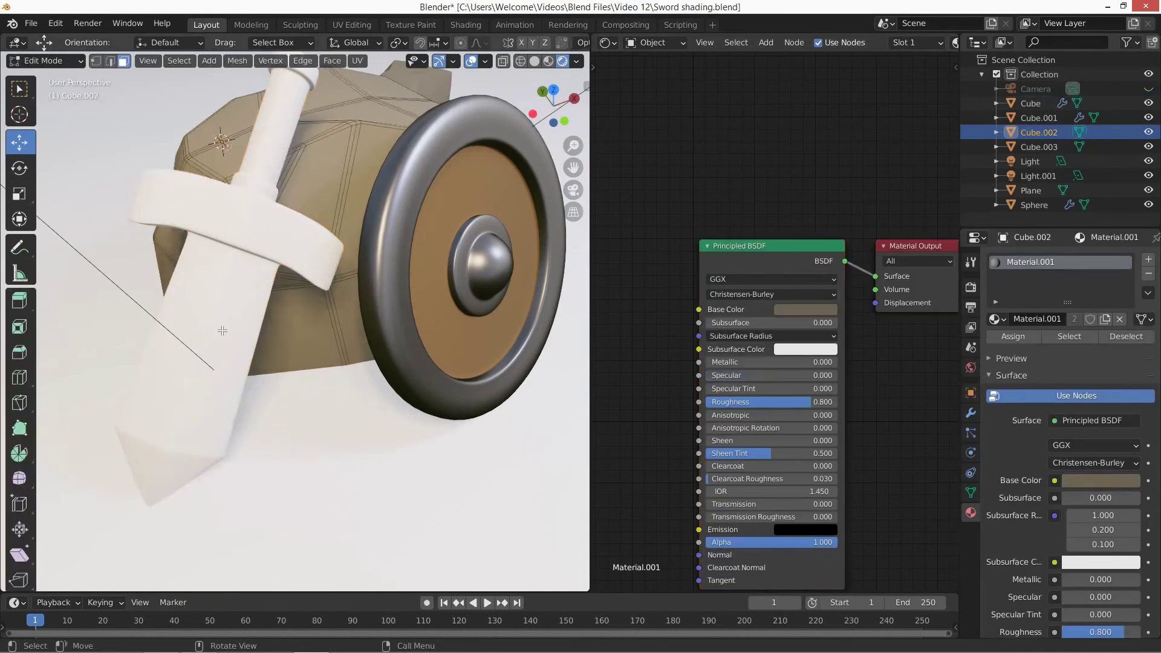
left_click(502, 60)
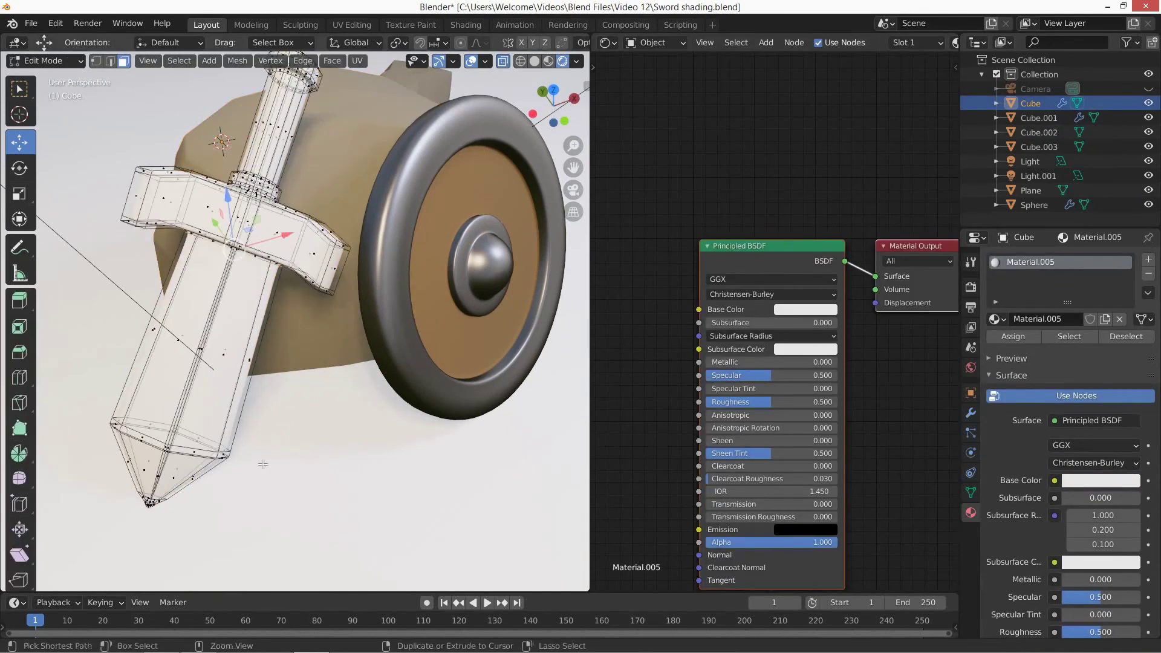
left_click(502, 61)
key("ctrl+KP_Add")
key("ctrl+KP_Add")
key("ctrl+KP_Add")
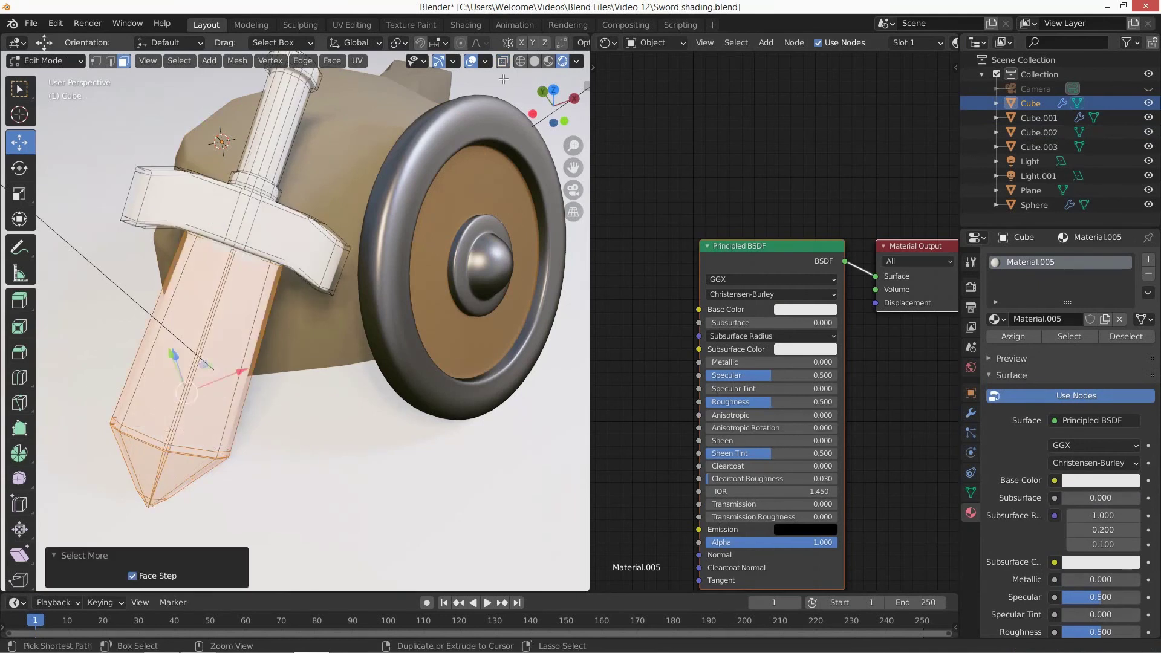
Darken the base color of the sword's material to a dark gray
middle_click_drag(778, 260, 767, 176)
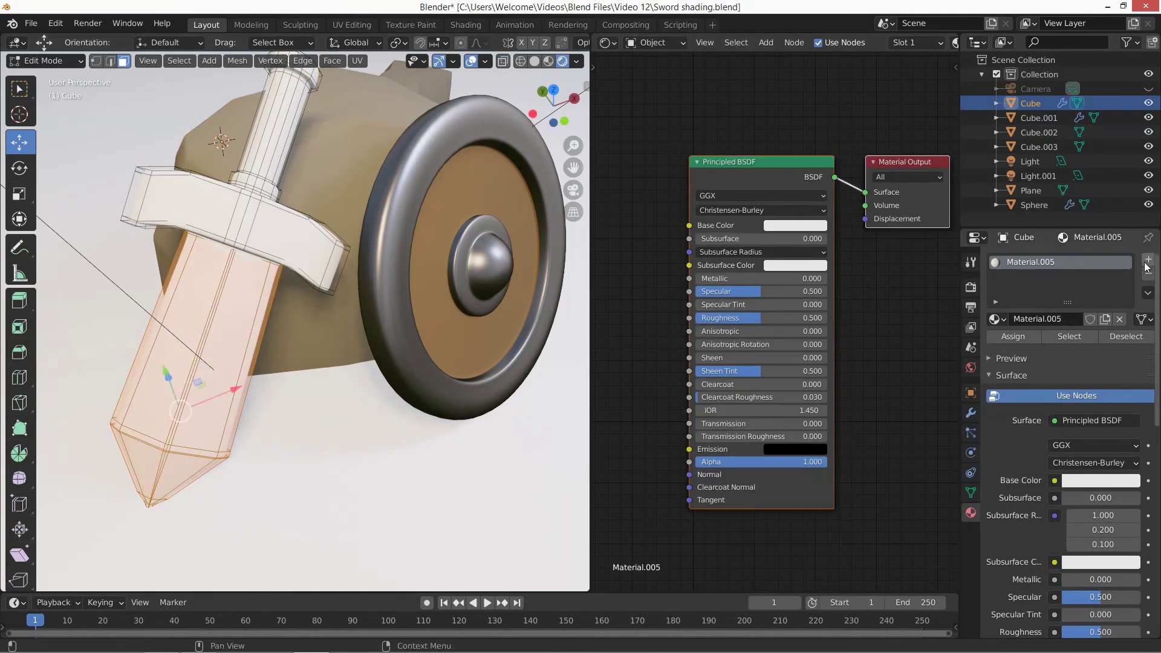
left_click(813, 228)
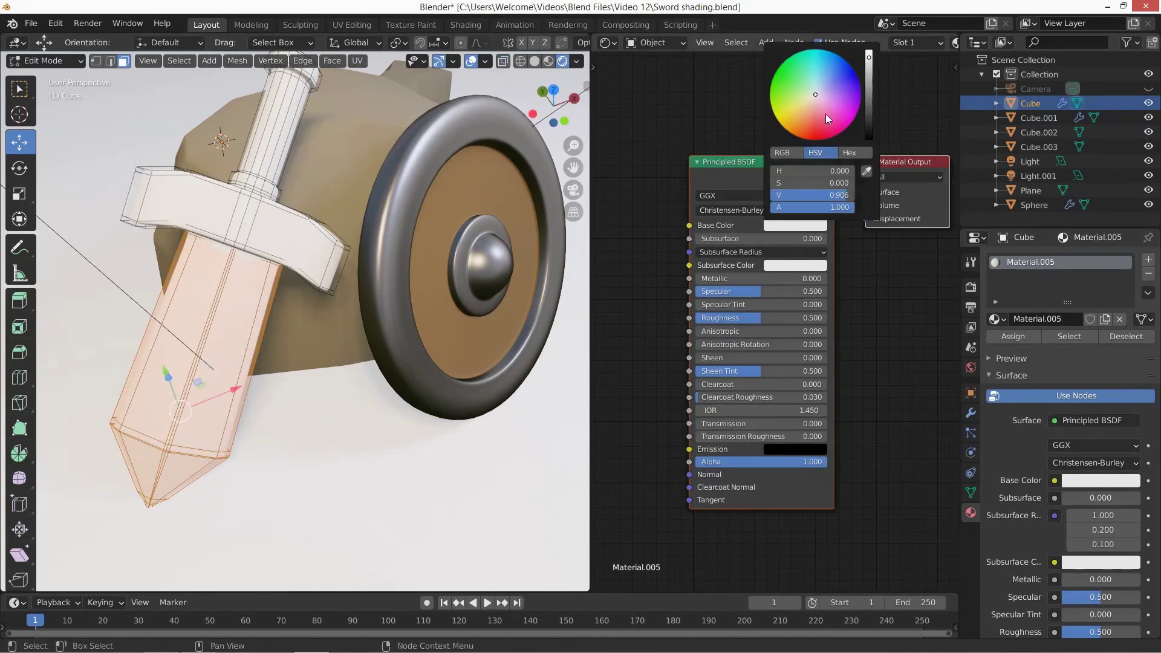
left_click(869, 117)
left_click(1013, 337)
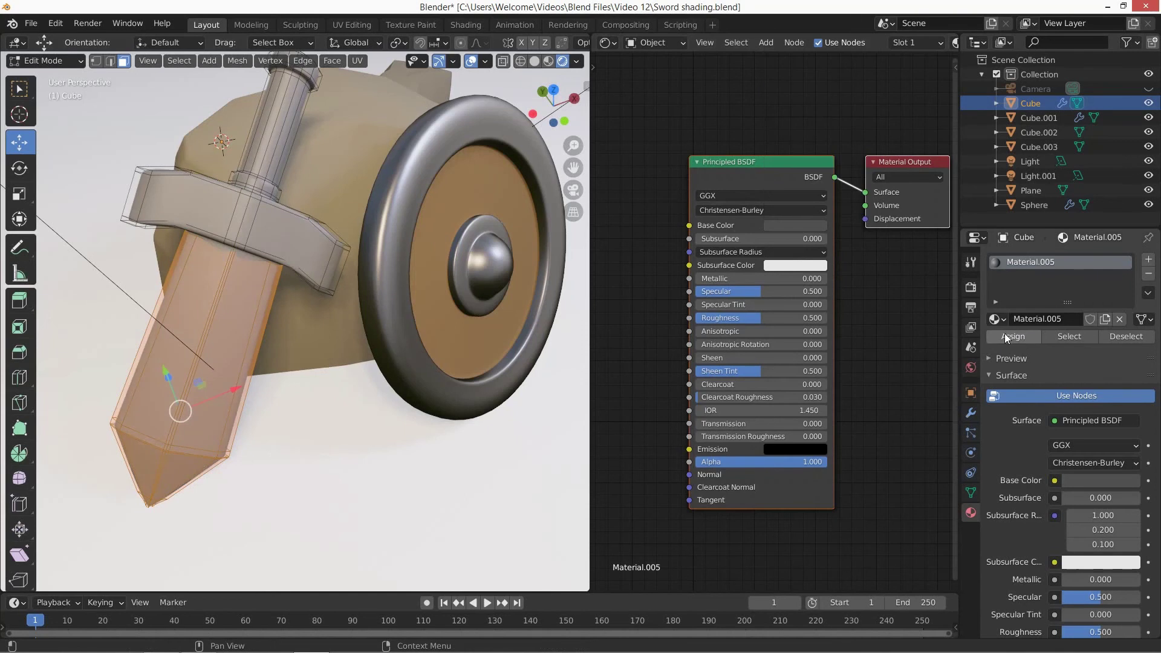
Add a second material to the sword and assign it to the selected blade faces
left_click(1148, 259)
left_click(1051, 349)
left_click(1013, 366)
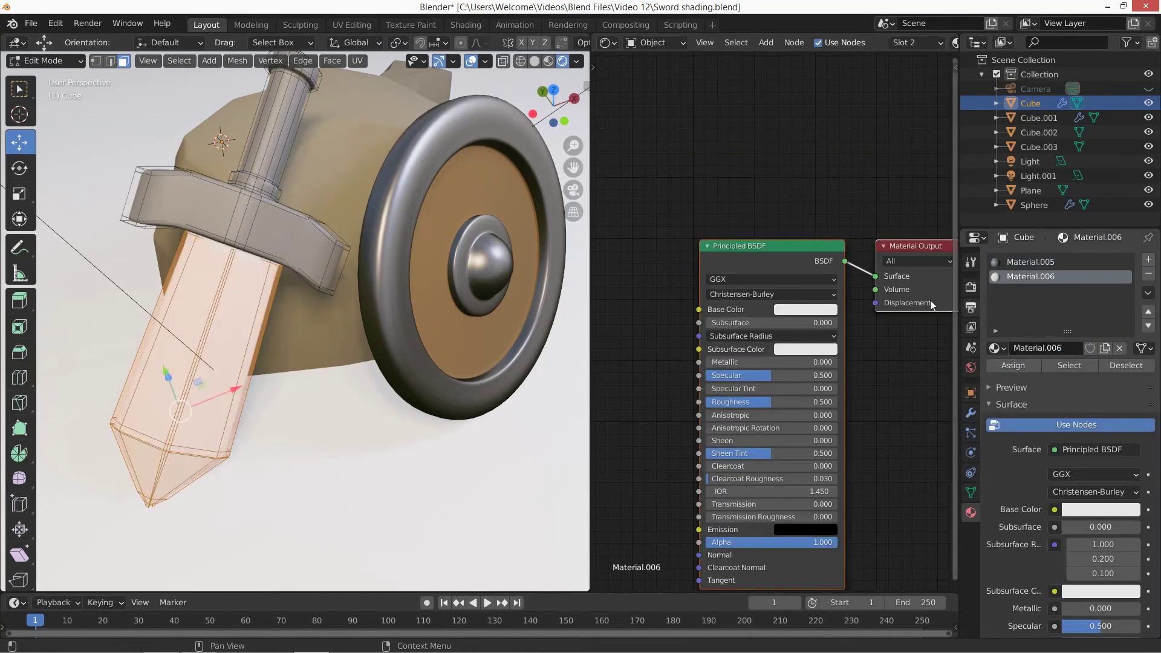
Make the blade's material a dark gray metal with metallic 1, specular 0 and a low roughness
left_click(806, 309)
left_click_drag(874, 182, 873, 223)
left_click_drag(765, 362, 835, 361)
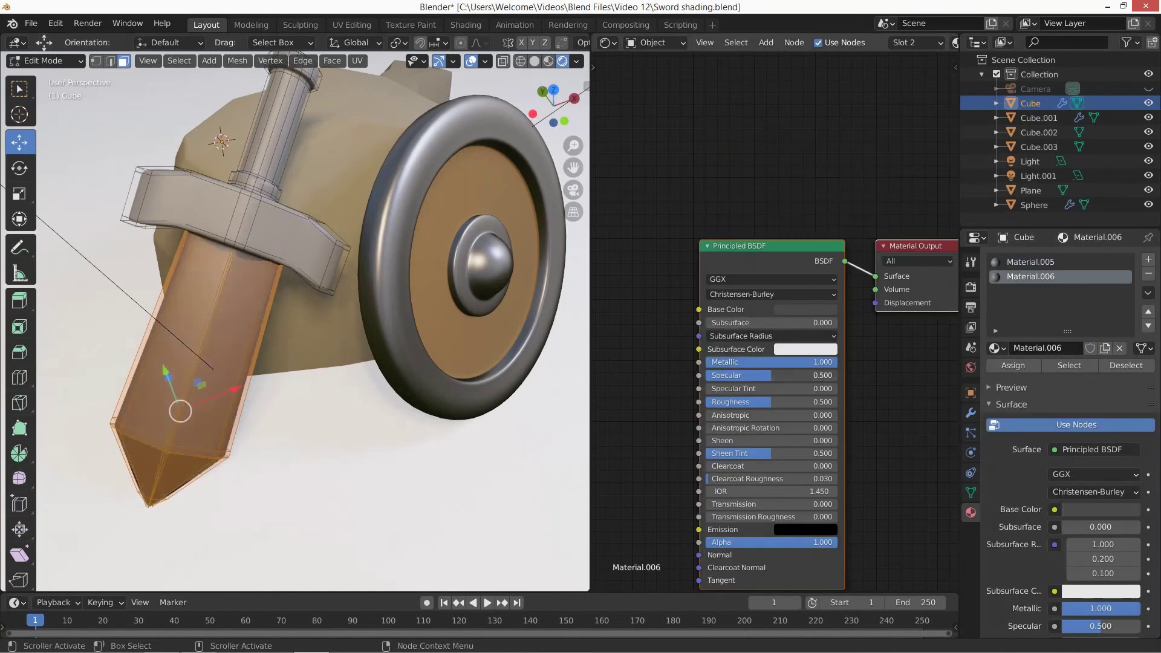
left_click_drag(799, 402, 742, 402)
key("Tab")
middle_click_drag(334, 271, 320, 264)
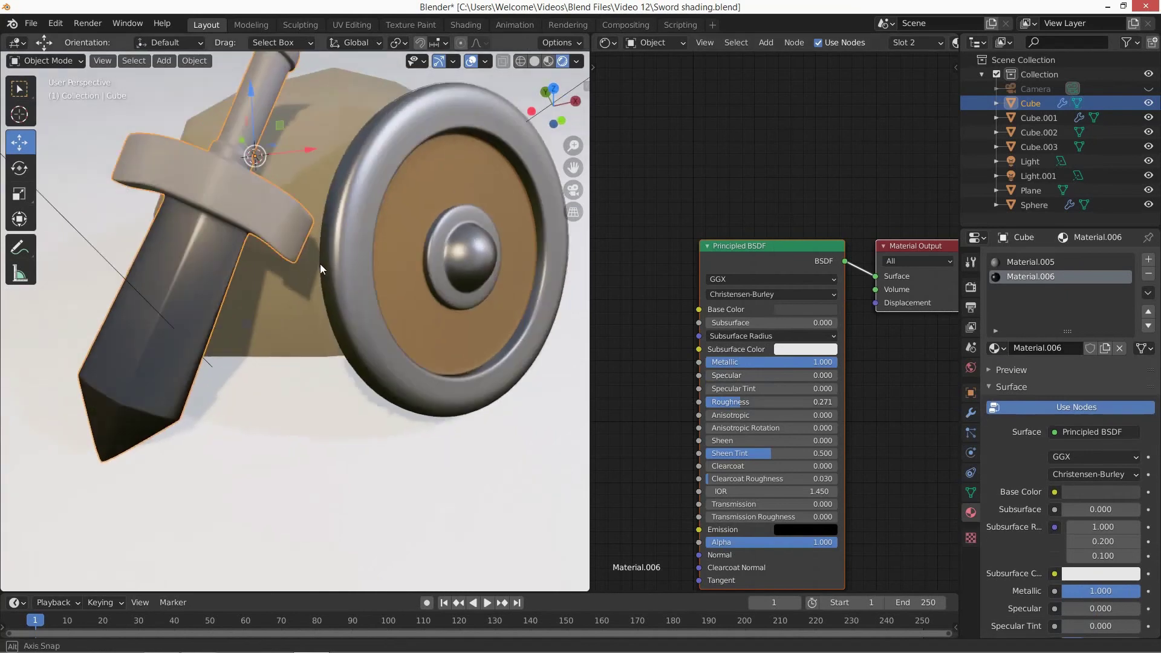
mouse_move(742, 401)
left_mouse_down()
mouse_move(784, 402)
mouse_move(763, 401)
left_mouse_up()
Open the sword's mesh for editing in see-through display and select the handle's faces from the pommel down to the crossguard
mouse_move(321, 339)
middle_mouse_down()
mouse_move(297, 326)
mouse_move(282, 336)
mouse_move(376, 345)
mouse_move(363, 314)
mouse_move(339, 311)
mouse_move(363, 347)
middle_mouse_up()
scroll(392, 303, "up", 2)
key("Tab")
key("alt+z")
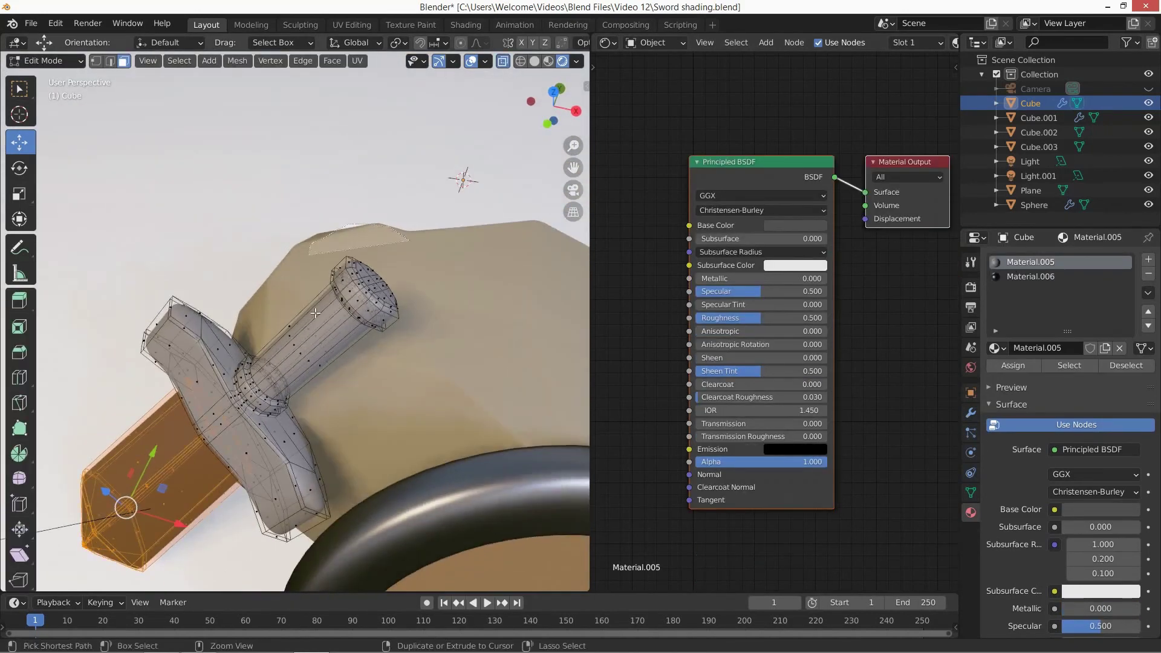
right_click_drag(316, 314, 391, 342, "ctrl")
left_click(383, 298)
right_click_drag(377, 223, 375, 344, "ctrl")
left_click(363, 287)
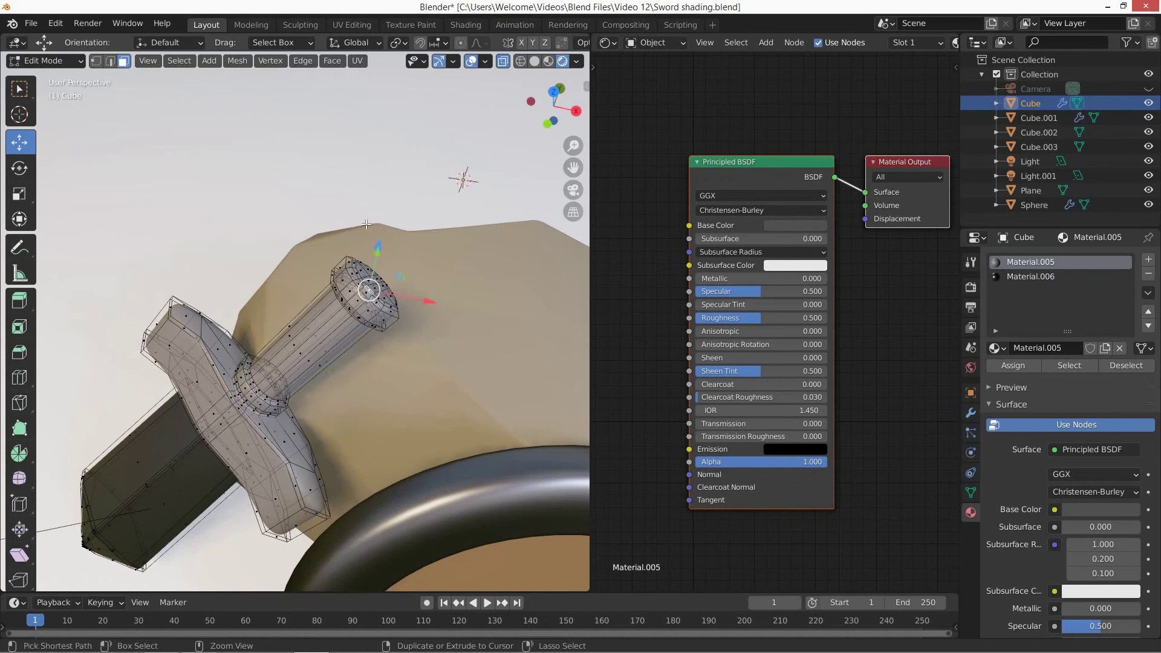
key("ctrl+KP_Add")
key("ctrl+KP_Add")
key("ctrl+KP_Add")
key("ctrl+KP_Add")
middle_click_drag(366, 225, 452, 281)
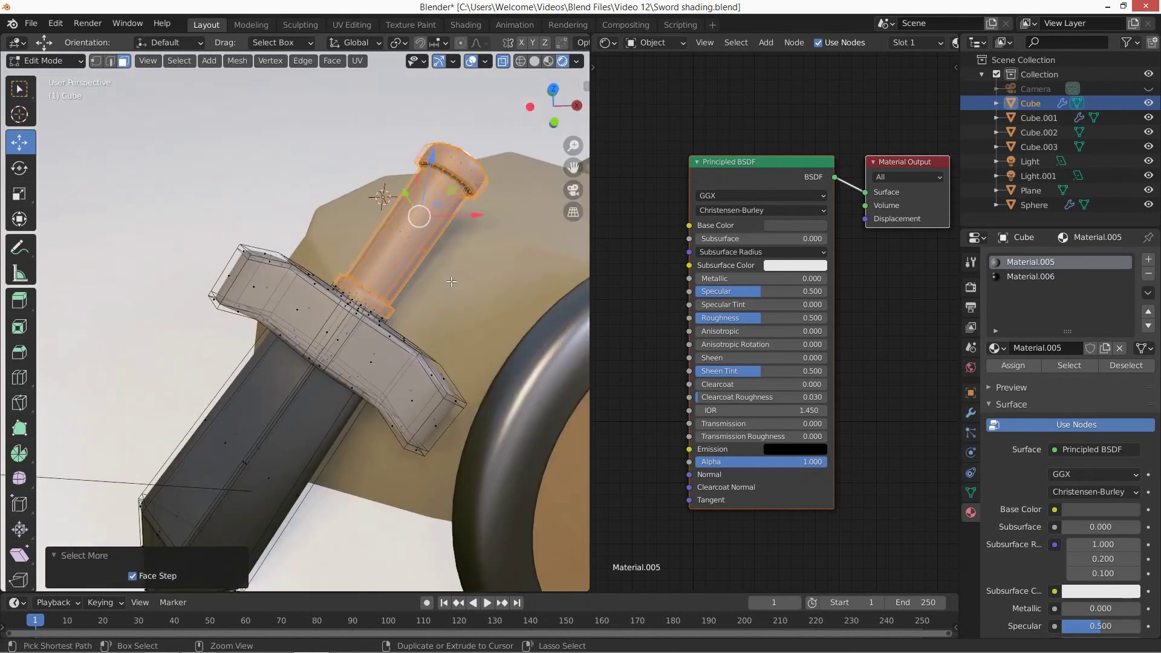
left_click(1148, 259)
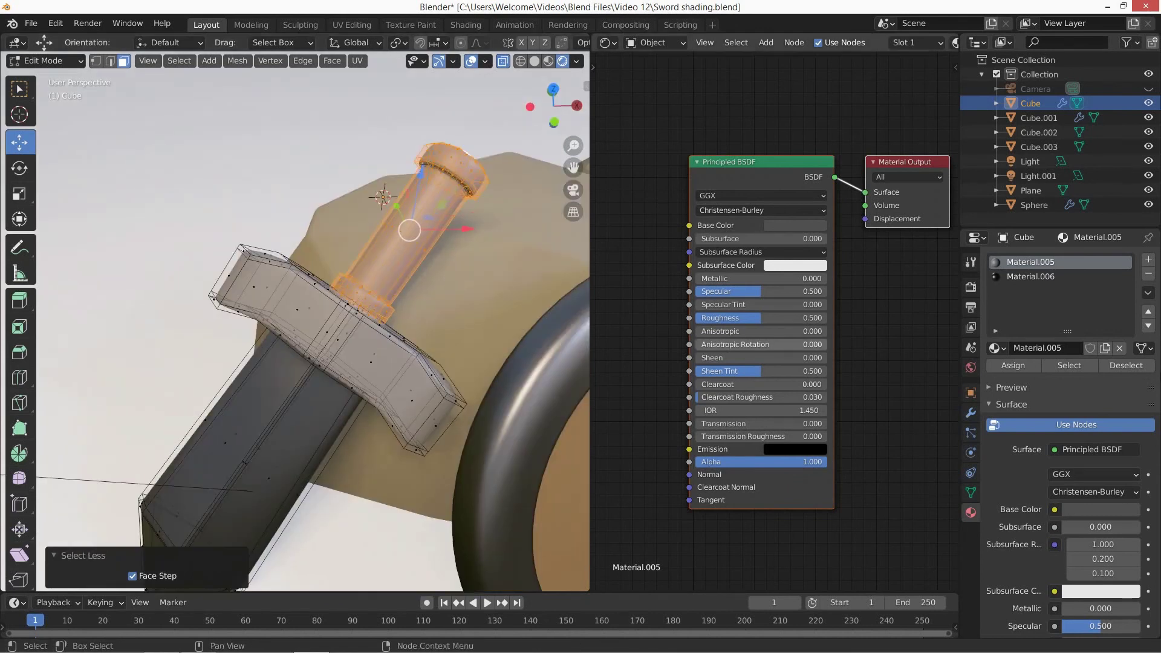
left_click(1064, 348)
left_click(1015, 364)
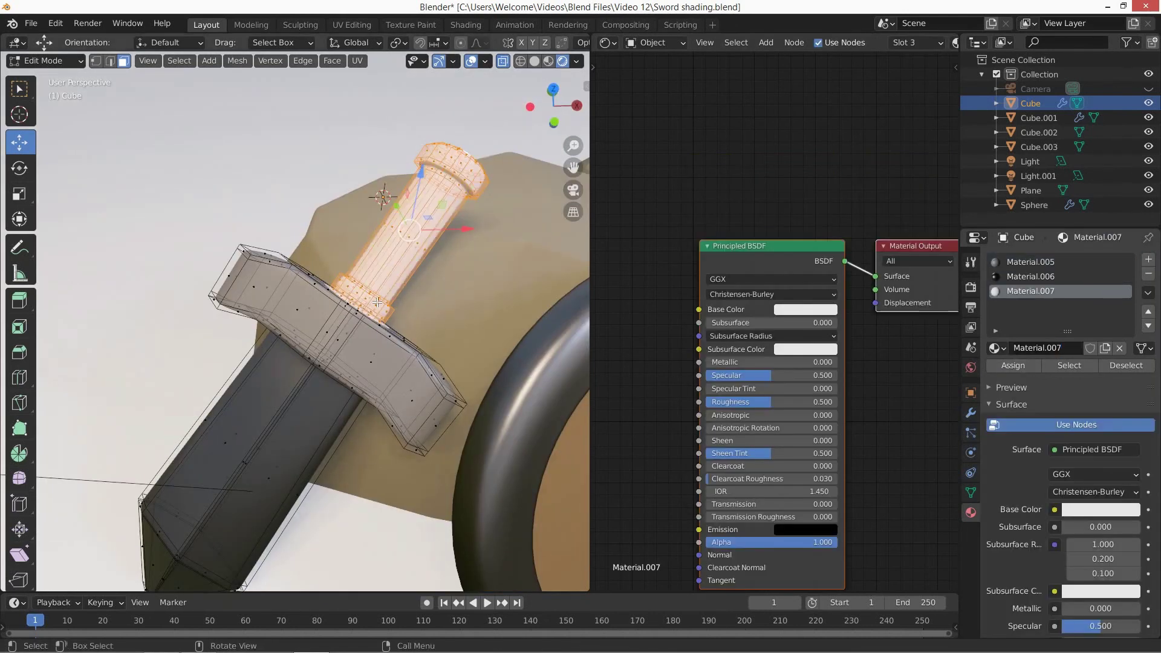
mouse_move(391, 360)
middle_mouse_down()
mouse_move(418, 412)
mouse_move(392, 367)
middle_mouse_up()
scroll(396, 366, "up", 2)
scroll(396, 365, "up", 4)
key("ctrl+z")
key("ctrl+z")
key("ctrl+z")
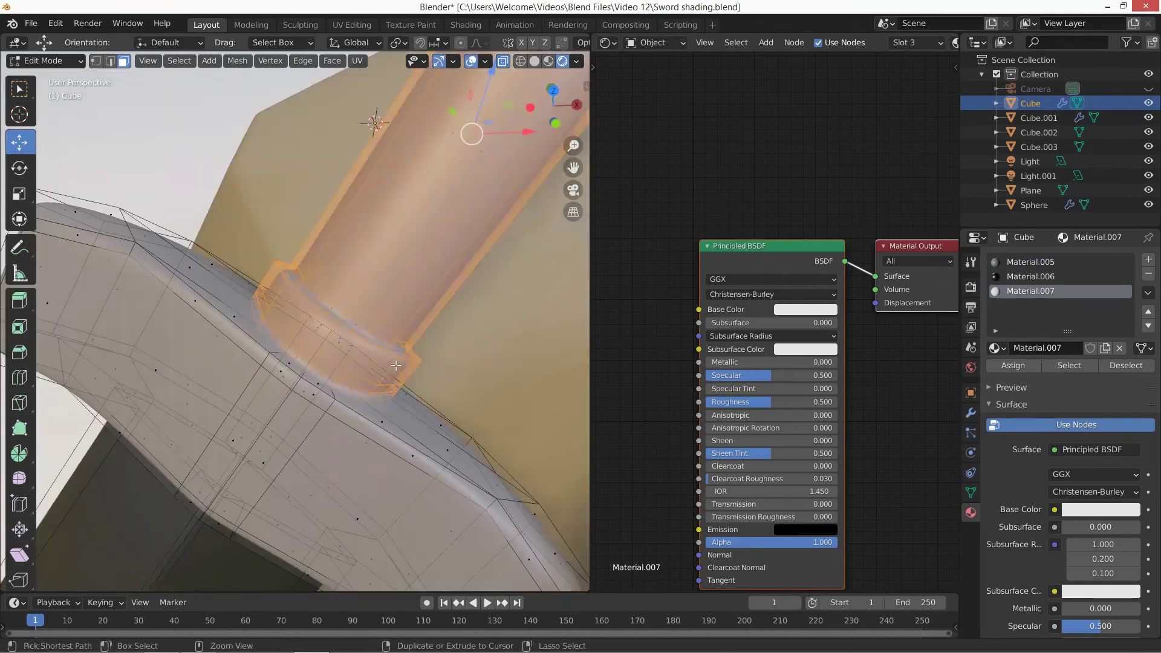
Refine the handle selection down to the collar, then add a third material to the sword and assign it to those faces
key("ctrl+KP_Add")
key("ctrl+KP_Subtract")
left_click(1148, 259)
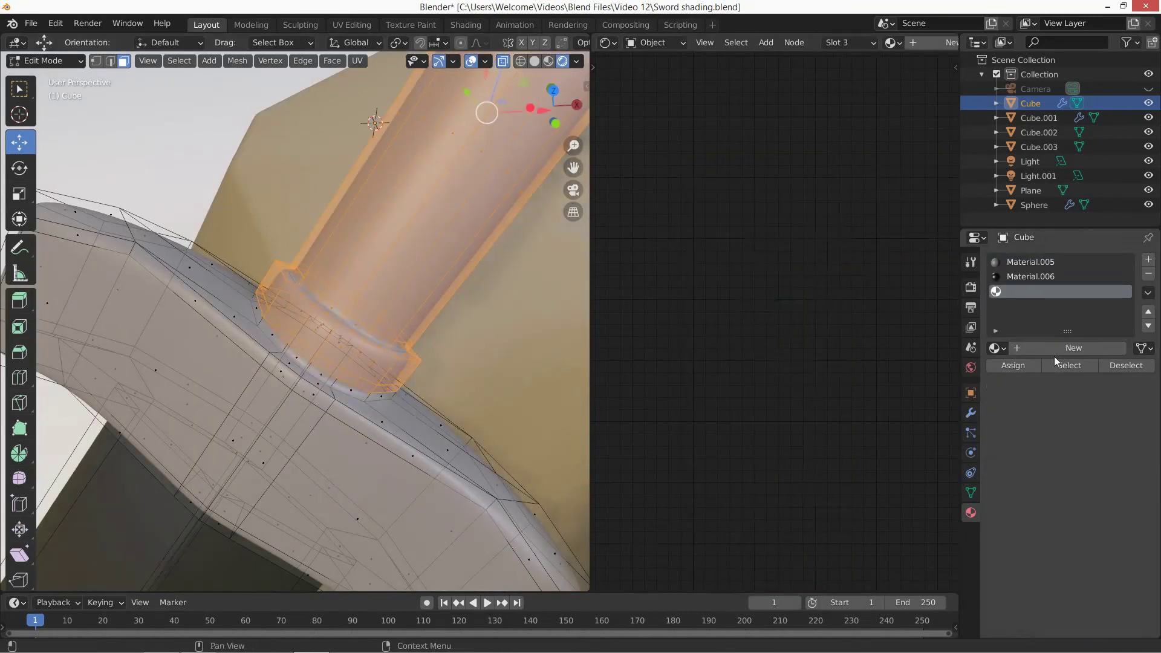
left_click(1058, 348)
left_click(1015, 366)
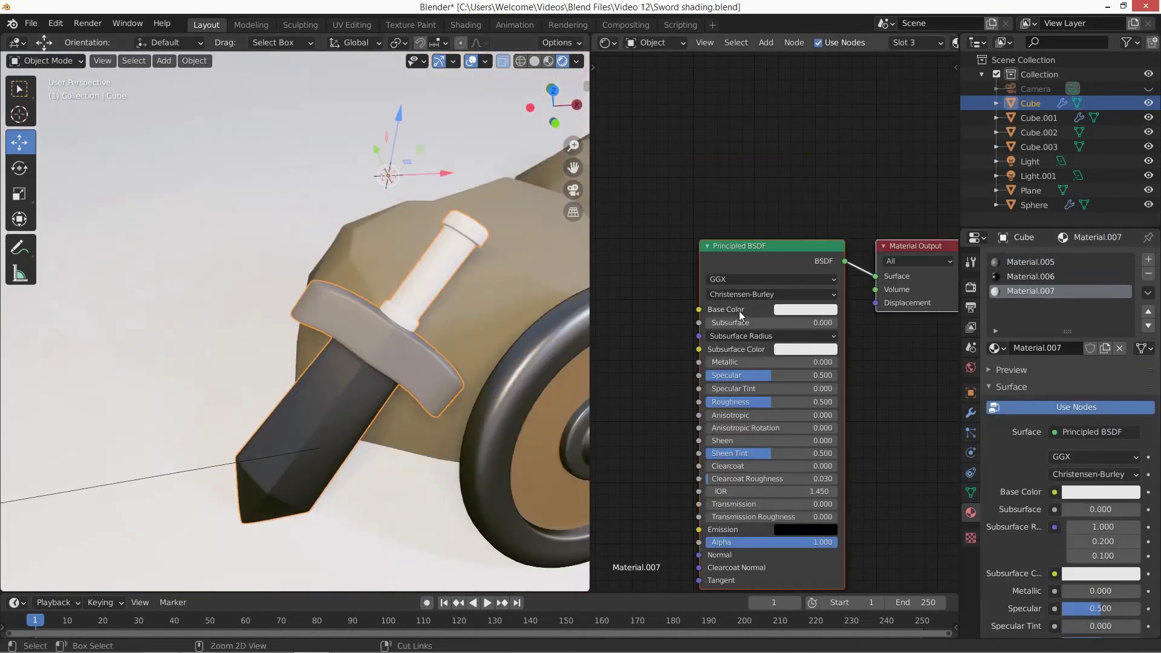
Save the file and give the handle's material an orange-brown base color of value 0.413, specular 0 and roughness 0.588
key("ctrl+s")
left_click(796, 309)
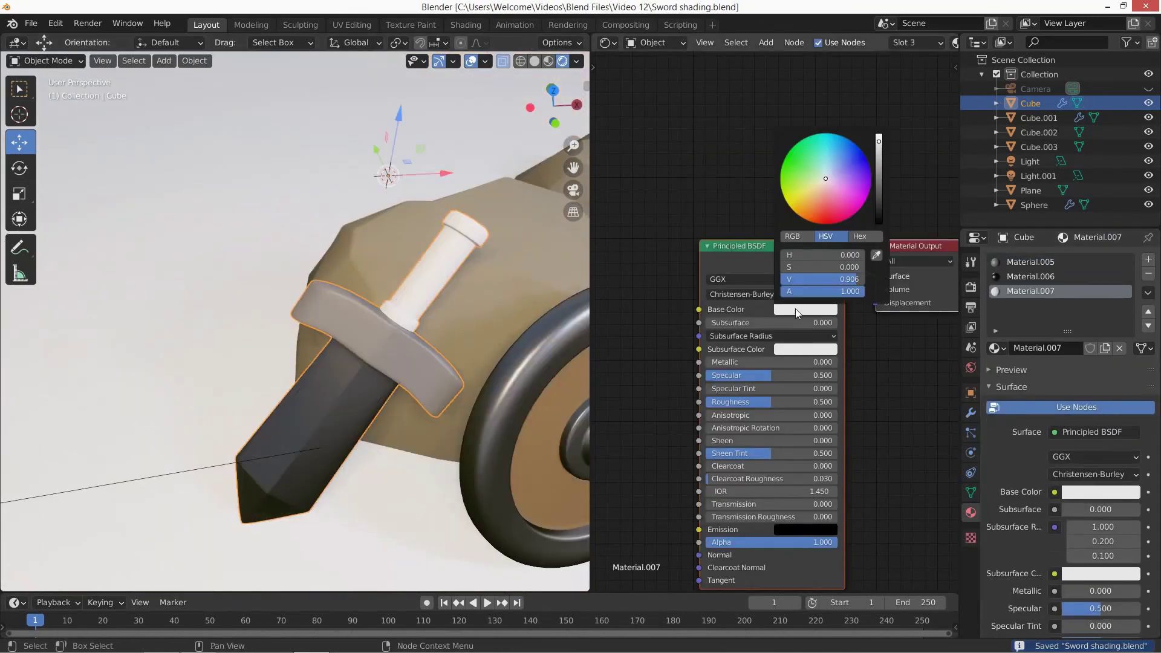
left_click(819, 209)
left_click_drag(879, 155, 879, 203)
left_click_drag(786, 377, 709, 377)
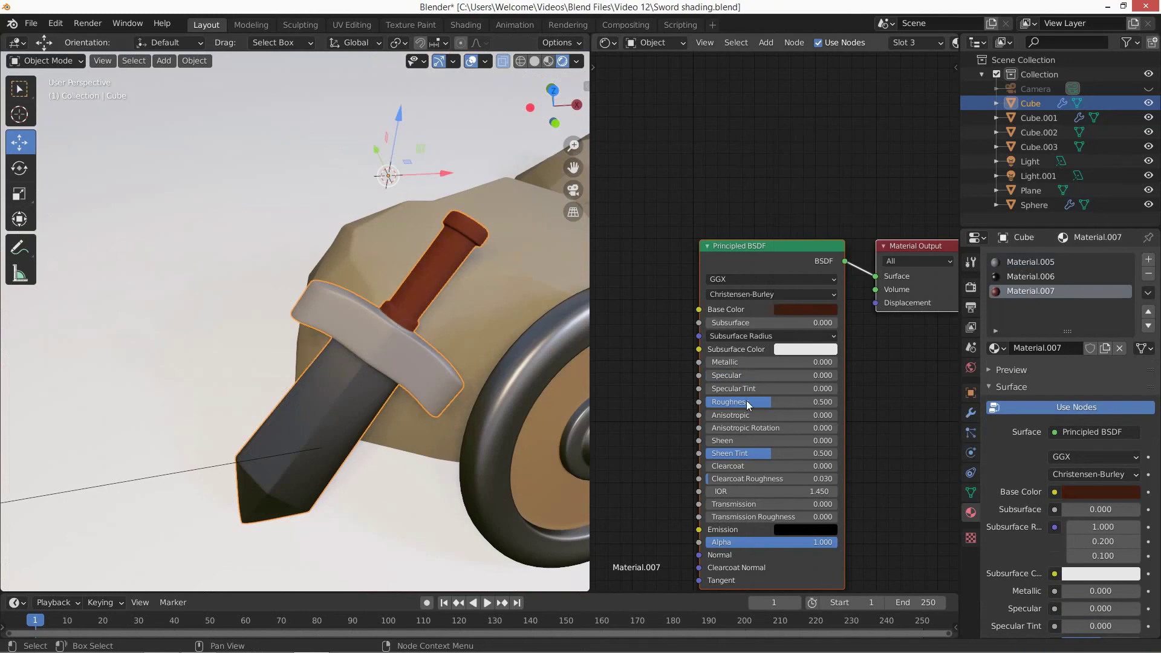
left_click(804, 310)
mouse_move(881, 184)
left_mouse_down()
mouse_move(880, 160)
mouse_move(880, 175)
left_mouse_up()
left_click_drag(822, 209, 817, 210)
left_click_drag(879, 175, 879, 187)
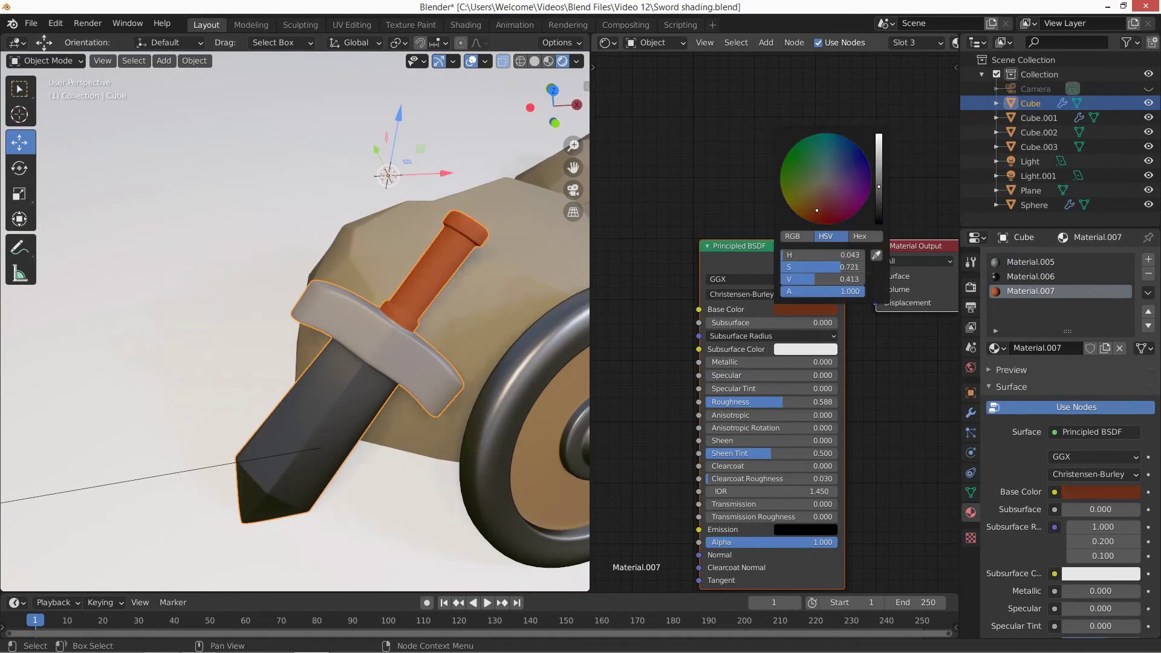
Open the sword's mesh for editing with see-through display off and select all faces of the pommel at the handle's end
scroll(491, 224, "up", 4)
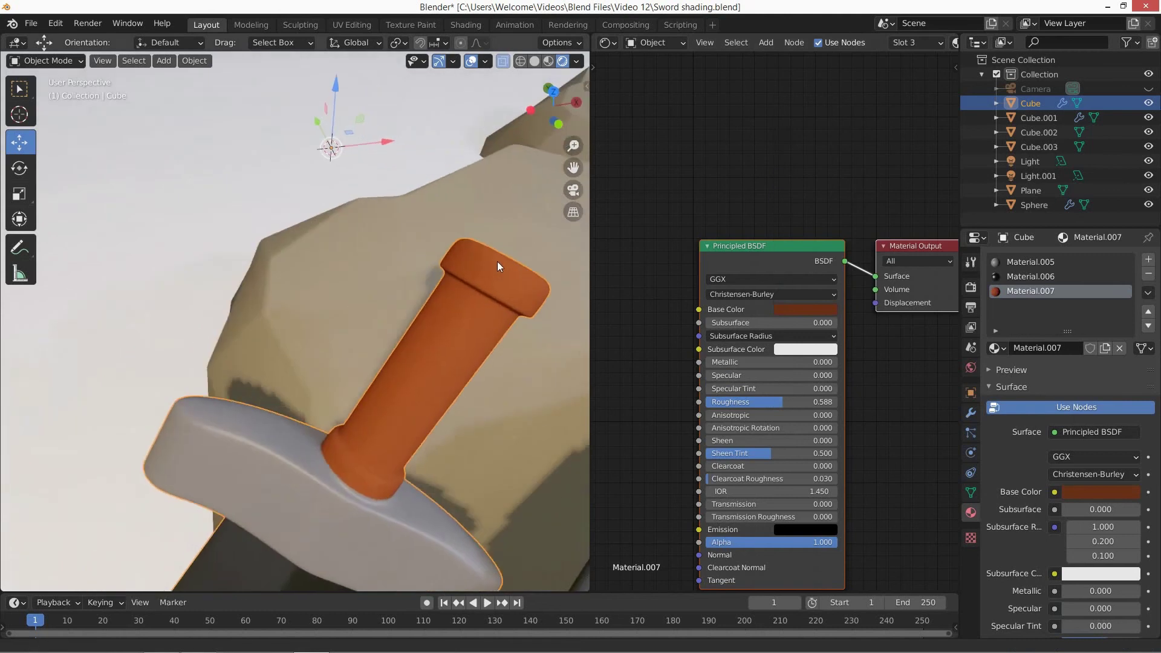
middle_click_drag(497, 262, 485, 260)
left_click(484, 261)
key("Tab")
key("Tab")
left_click(413, 255)
key("Tab")
key("alt+z")
middle_click_drag(409, 239, 263, 319)
left_click(307, 354)
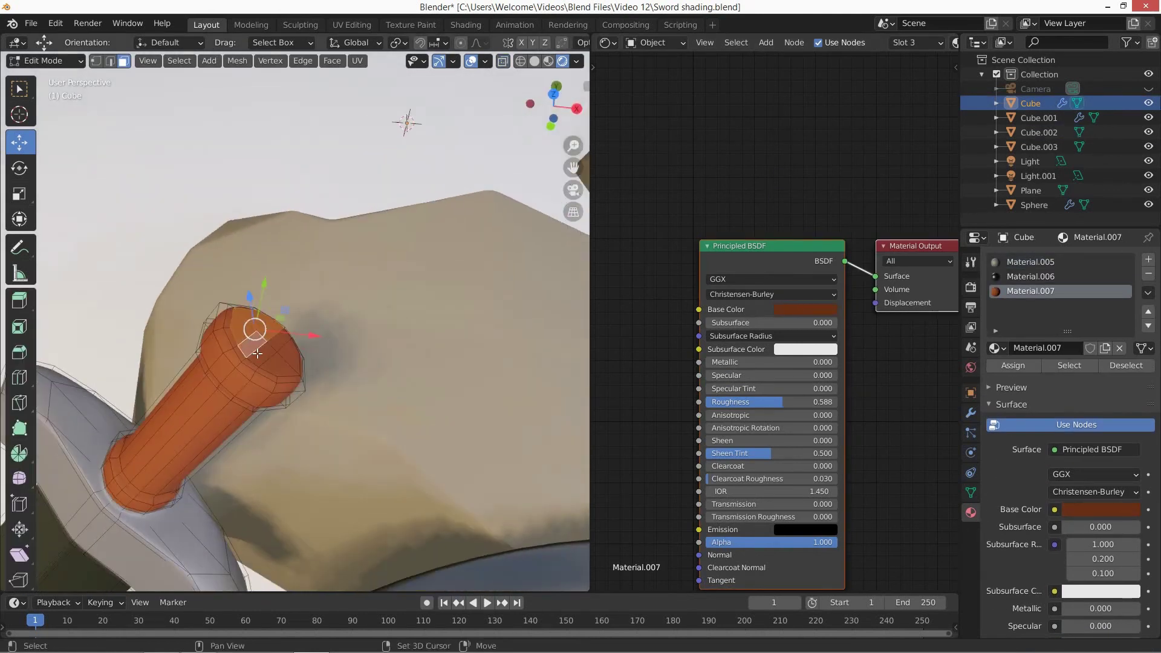
key("ctrl+KP_Add")
key("ctrl+KP_Add")
key("ctrl+KP_Add")
Add a fourth material to the sword and assign it to the selected pommel faces
middle_click_drag(289, 363, 491, 206)
left_click(1149, 260)
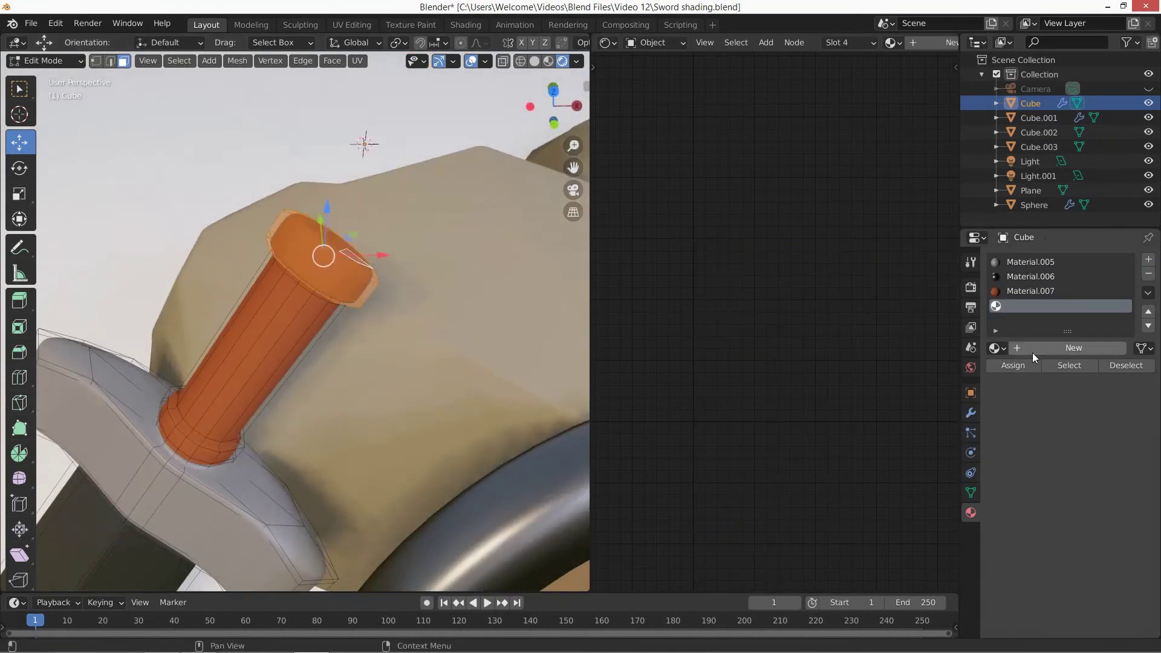
left_click(1033, 351)
left_click(1013, 365)
Make the pommel's material a purplish-gray metal with metallic 1, specular 0 and roughness 0.416
left_click(806, 309)
left_click(850, 164)
left_click_drag(850, 164, 879, 197)
left_click_drag(778, 375, 708, 375)
left_click_drag(771, 402, 796, 402)
key("Tab")
scroll(446, 279, "down", 4)
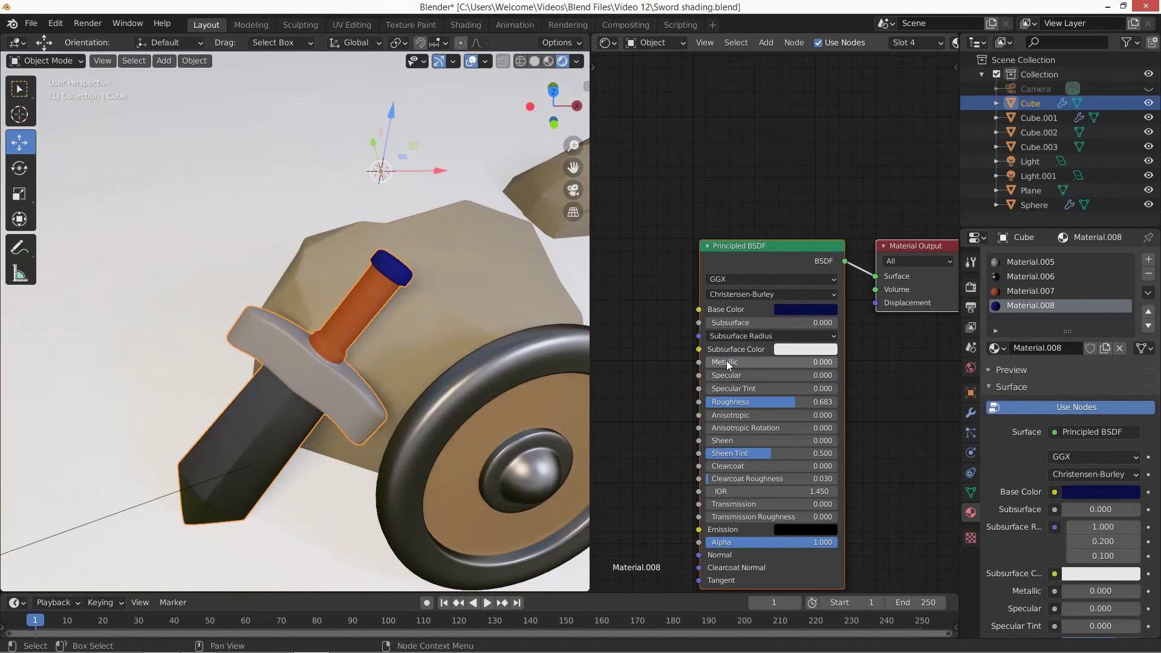
left_click(801, 310)
left_click(838, 182)
mouse_move(879, 185)
left_mouse_down()
mouse_move(879, 156)
mouse_move(879, 185)
left_mouse_up()
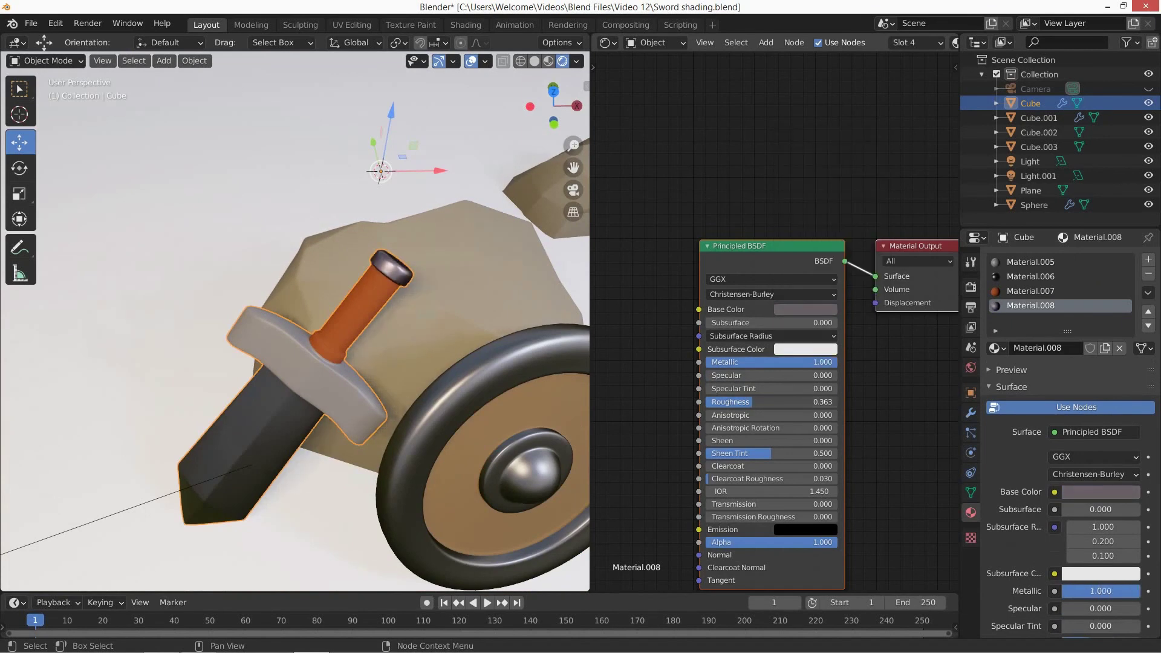
left_click_drag(753, 402, 760, 402)
Open the sword's mesh for editing and select the ring of faces forming the handle's collar next to the crossguard
middle_click_drag(415, 301, 384, 321)
scroll(383, 322, "up", 6)
scroll(345, 392, "down", 2)
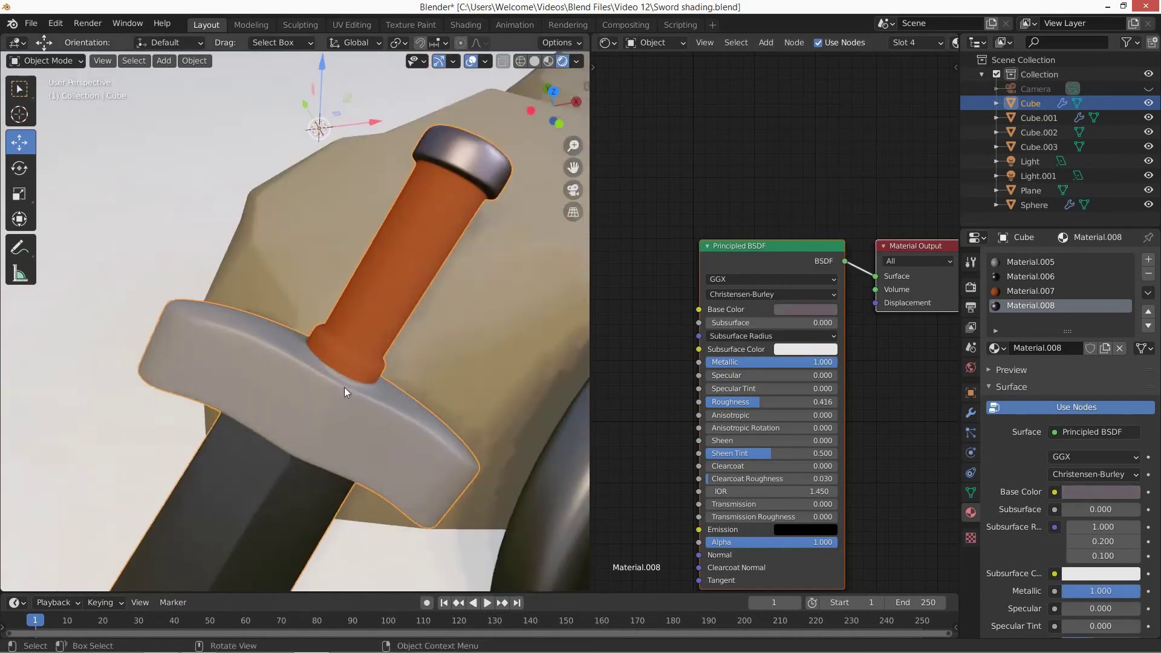
key("Tab")
scroll(346, 359, "up", 5)
left_click(360, 303)
left_click(365, 299, "alt")
left_click(407, 326, "alt")
left_click(341, 284, "alt")
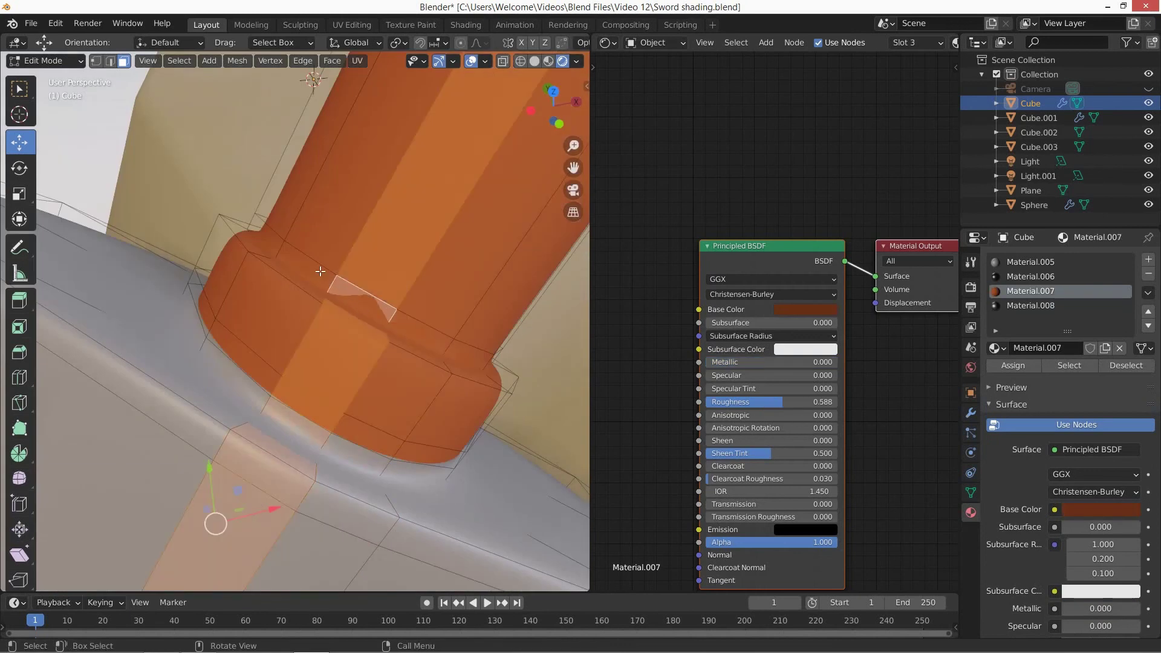
left_click(313, 268)
left_click(343, 346)
left_click(396, 373)
left_click(430, 386, "alt")
key("ctrl+KP_Add")
key("ctrl+KP_Add")
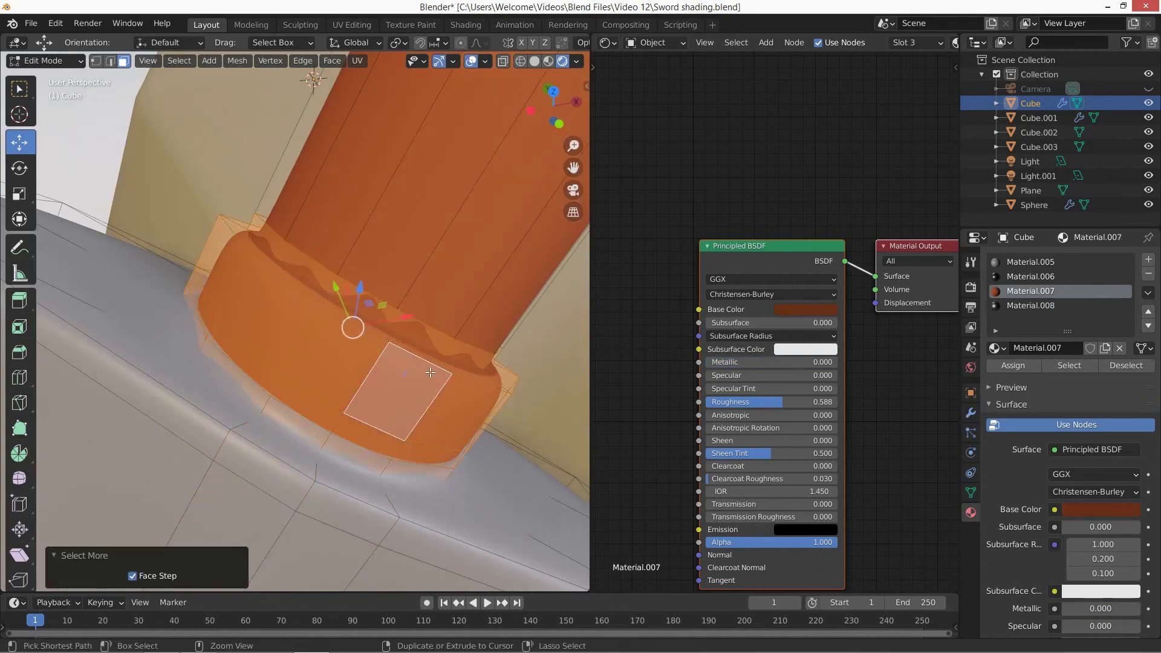
key("ctrl+KP_Subtract")
Add a fifth material slot, assign it to the collar faces and set it to the pommel's Material.008
left_click(1148, 258)
left_click(1066, 348)
left_click(1014, 365)
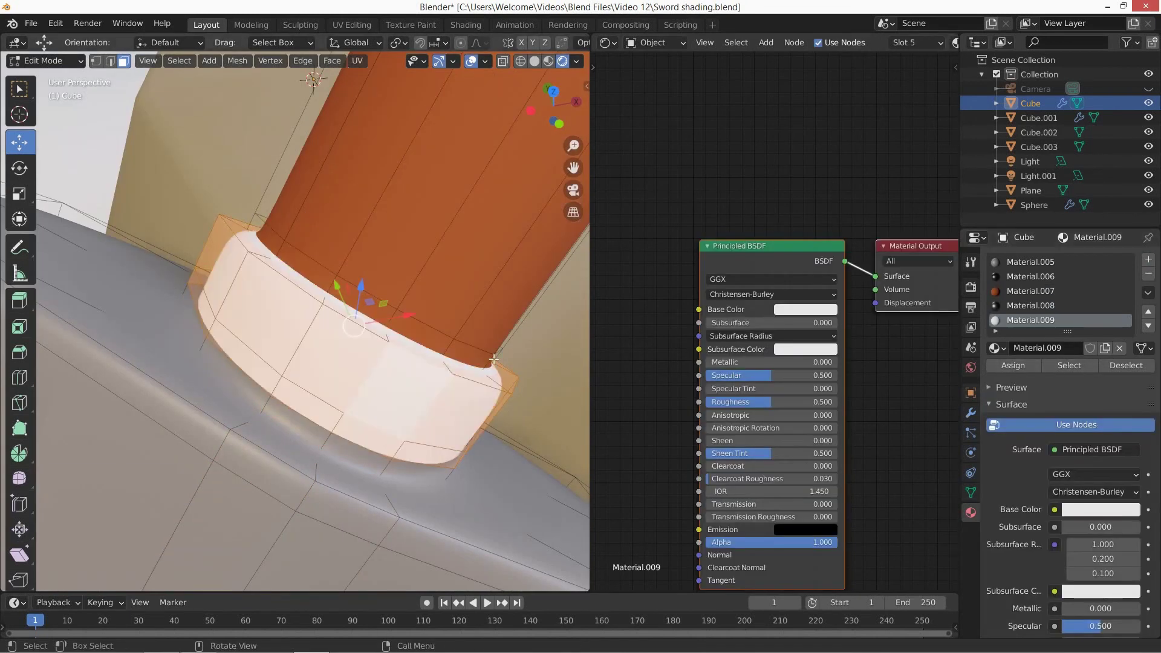
scroll(451, 357, "down", 4)
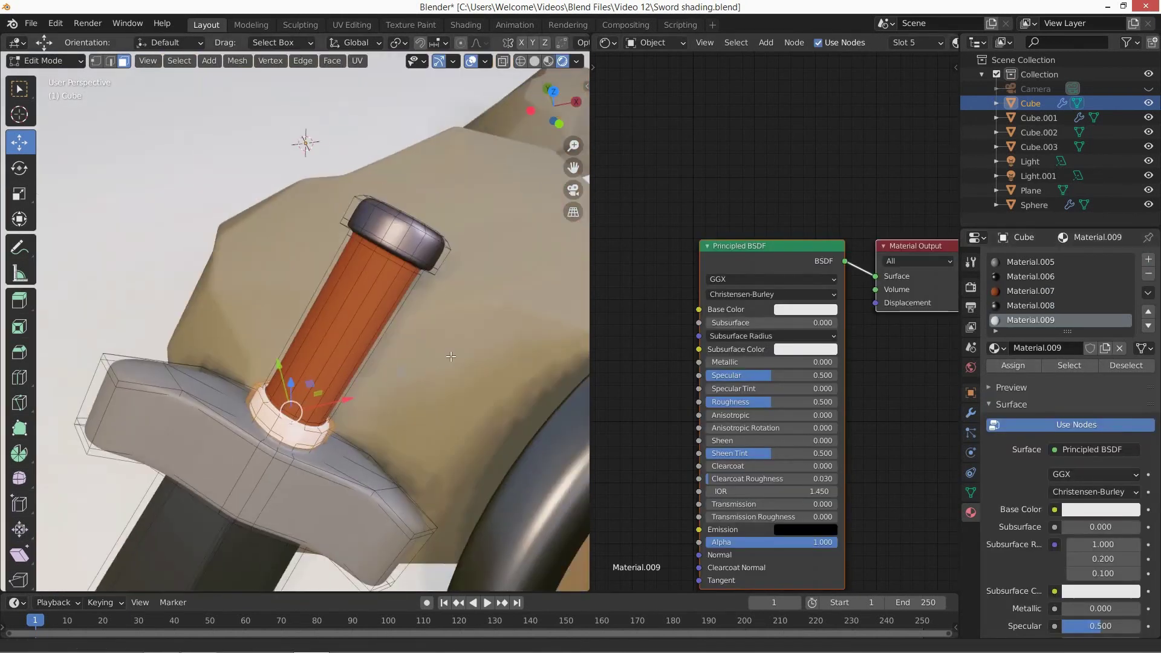
left_click(998, 348)
left_click(856, 441)
key("Tab")
middle_click_drag(461, 324, 473, 310)
scroll(441, 336, "down", 3)
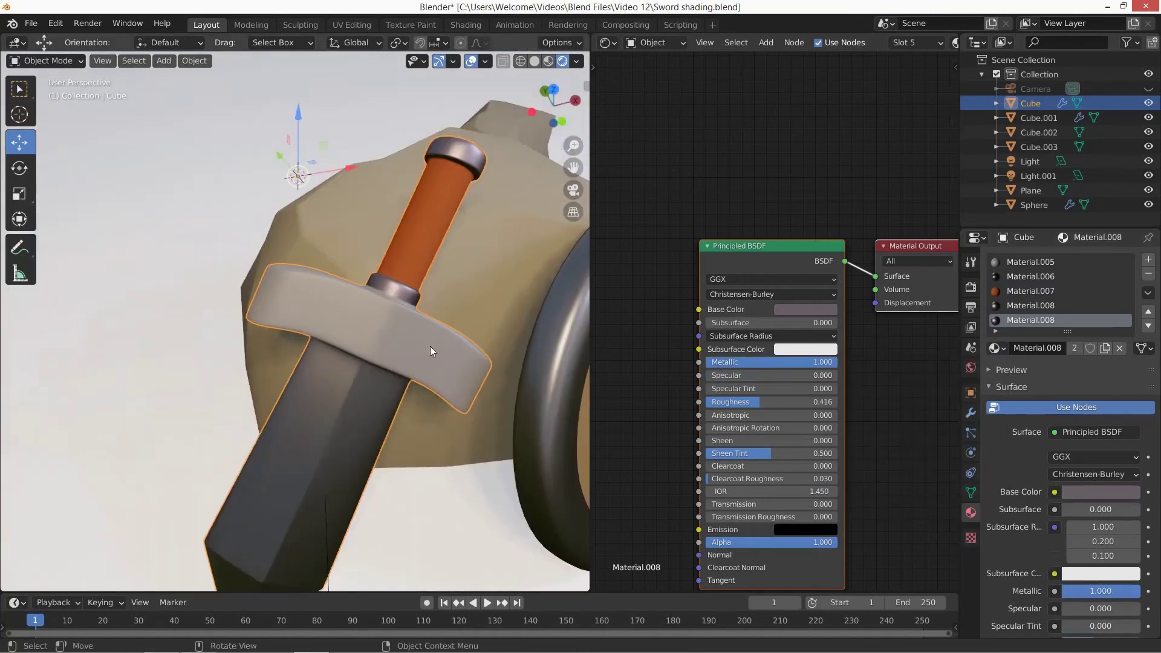
Select all faces of the sword's crossguard so its material becomes active, and return to object mode
left_click(430, 346)
scroll(434, 342, "up", 5)
left_click(368, 306)
scroll(367, 306, "down", 5)
key("Tab")
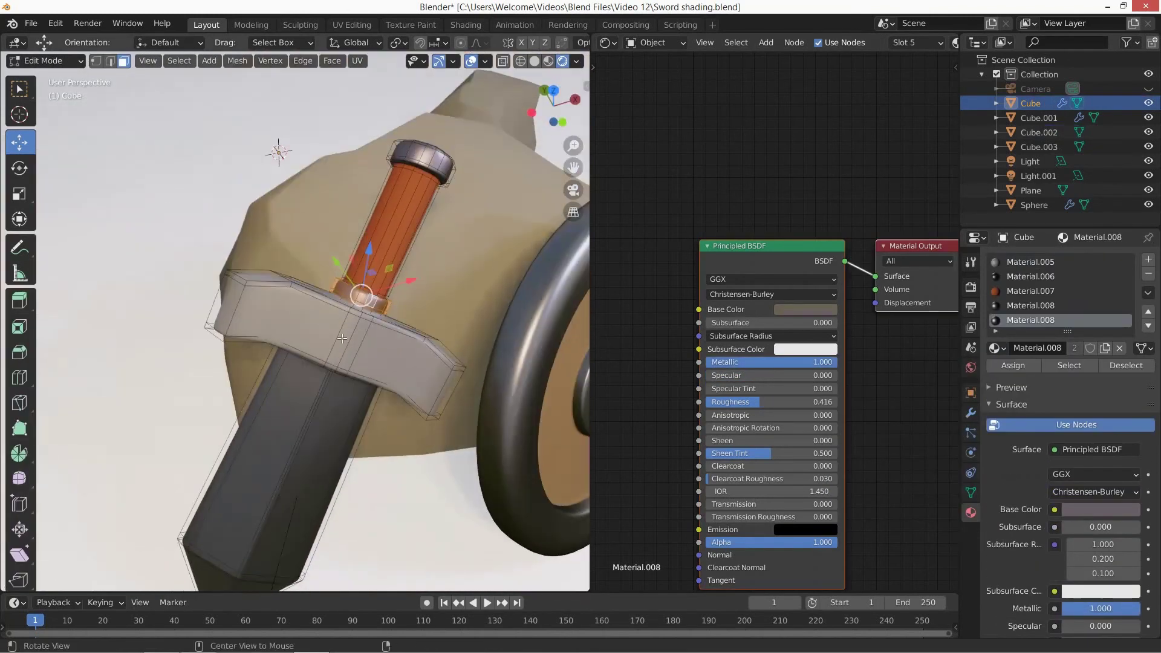
key("ctrl+KP_Add")
key("ctrl+KP_Add")
key("ctrl+KP_Add")
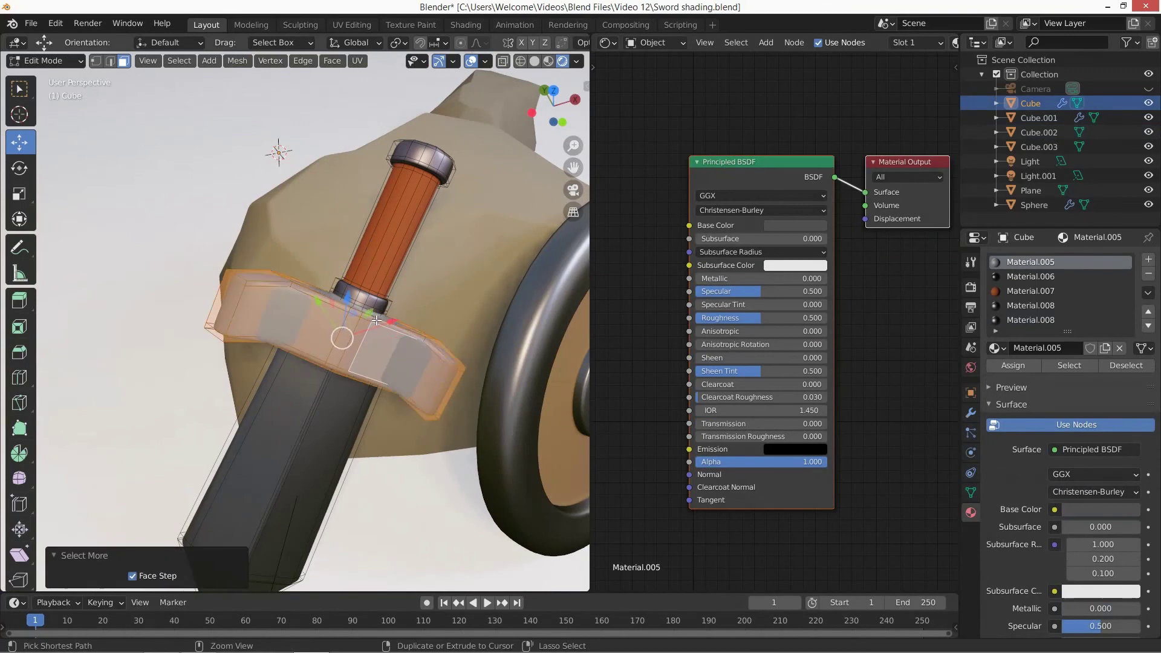
mouse_move(354, 298)
middle_mouse_down()
mouse_move(356, 260)
mouse_move(343, 283)
middle_mouse_up()
key("Tab")
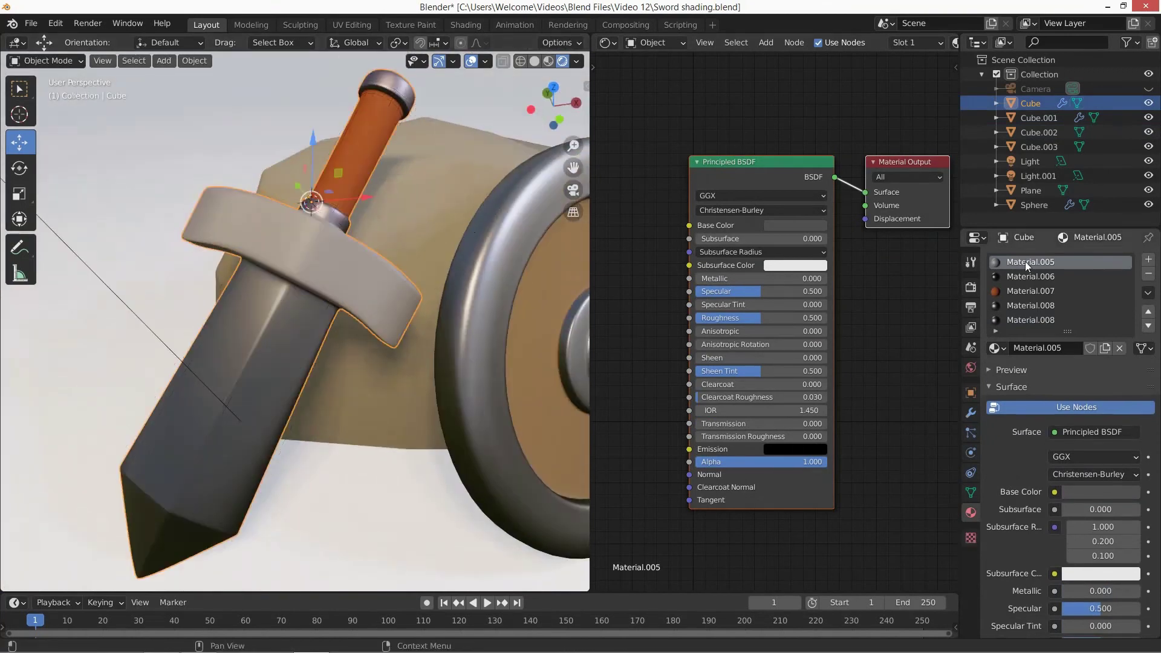
Give the crossguard's material an orange subsurface color, a golden-brown base color, metallic 1 and roughness 0.149
left_click(795, 267)
left_click_drag(801, 161, 801, 162)
left_click(791, 224)
left_click_drag(807, 112, 796, 118)
scroll(811, 116, "up", 4)
left_click_drag(711, 279, 828, 279)
left_click_drag(753, 319, 713, 318)
scroll(488, 261, "down", 2)
Refine the crossguard's gold through the camera view, with specular 1, roughness 0.256 and a base color value of 0.533
middle_click_drag(488, 260, 491, 263)
left_click(796, 225)
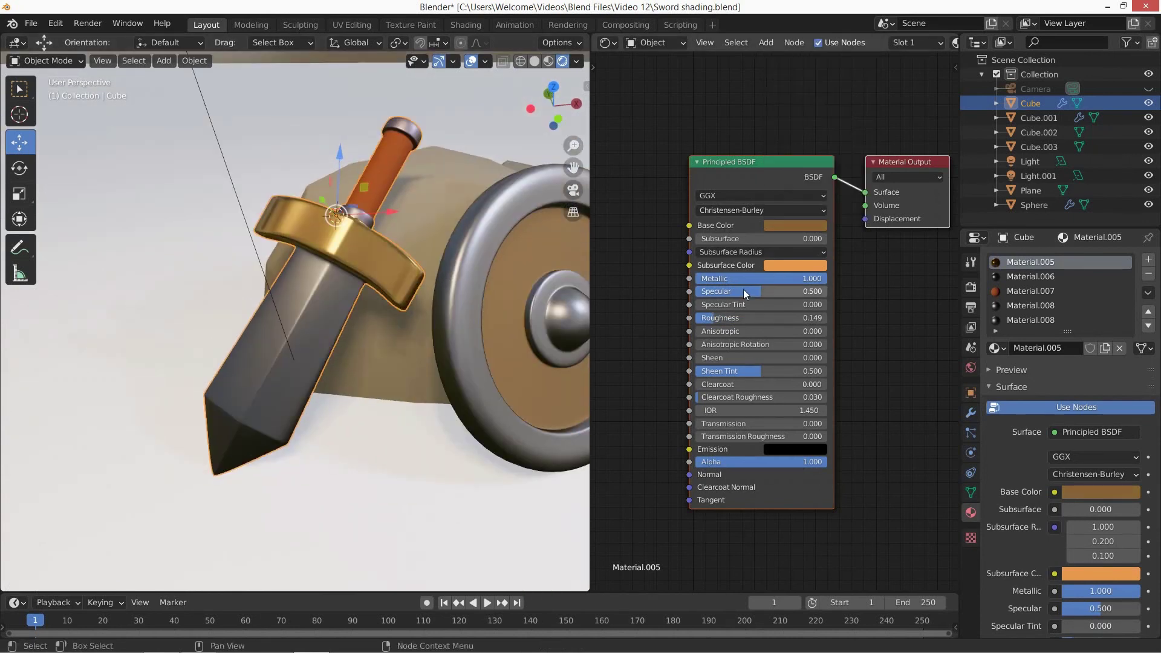
left_click_drag(744, 293, 729, 318)
mouse_move(447, 297)
middle_mouse_down()
mouse_move(421, 277)
mouse_move(446, 293)
middle_mouse_up()
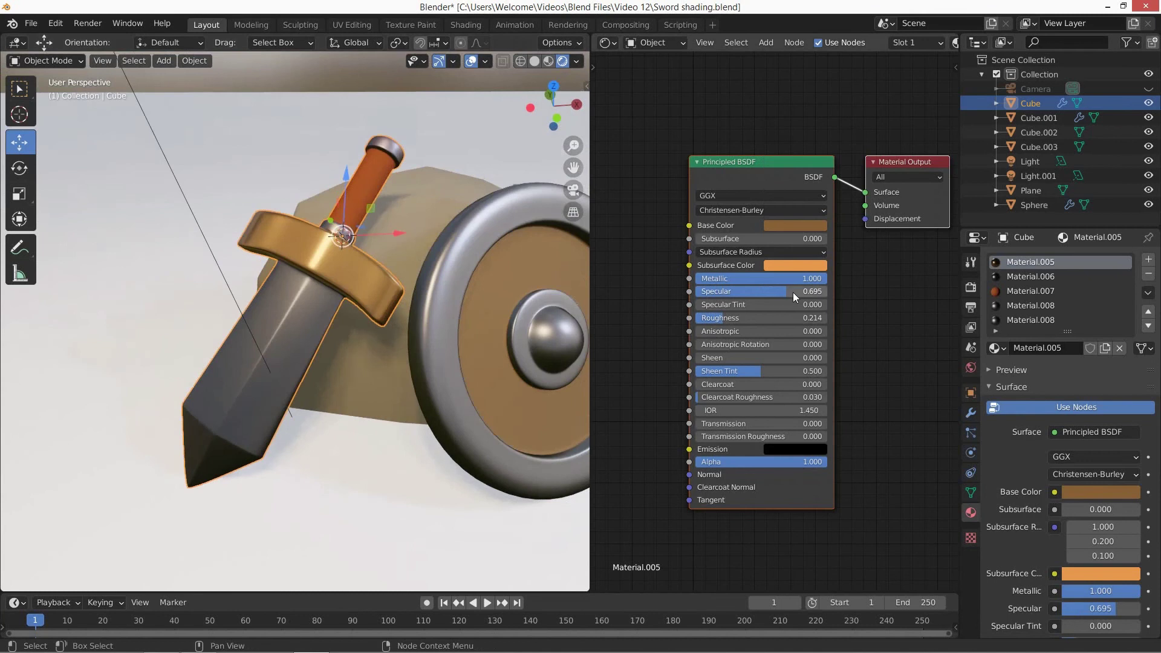
key("KP_0")
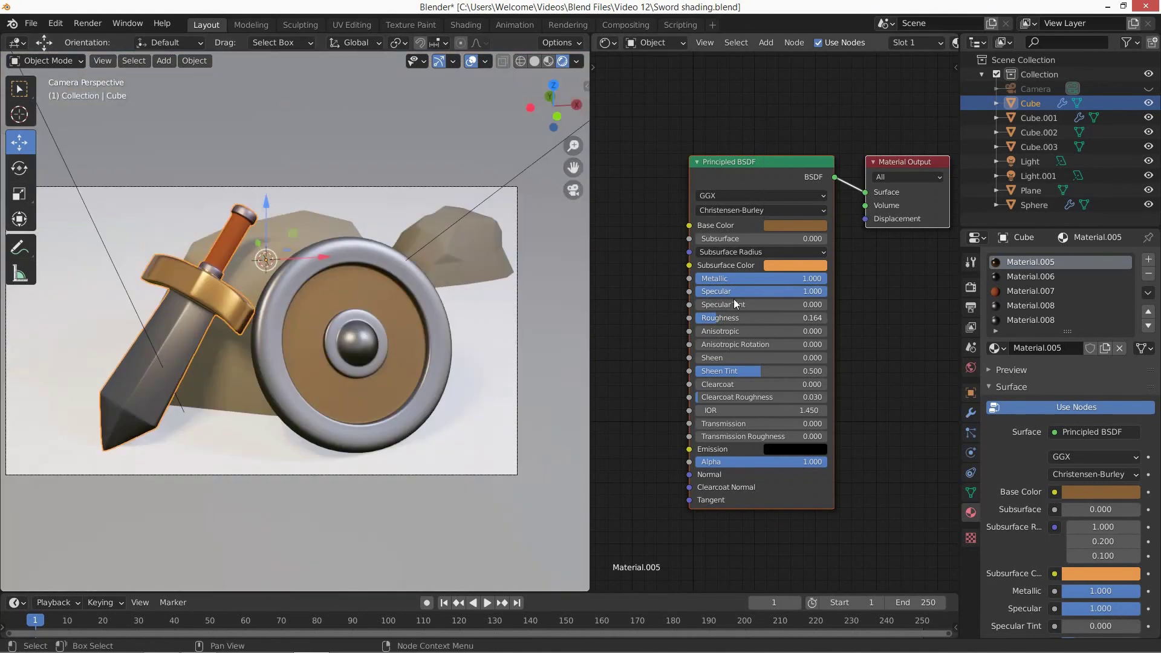
left_click_drag(735, 317, 753, 318)
left_click(798, 226)
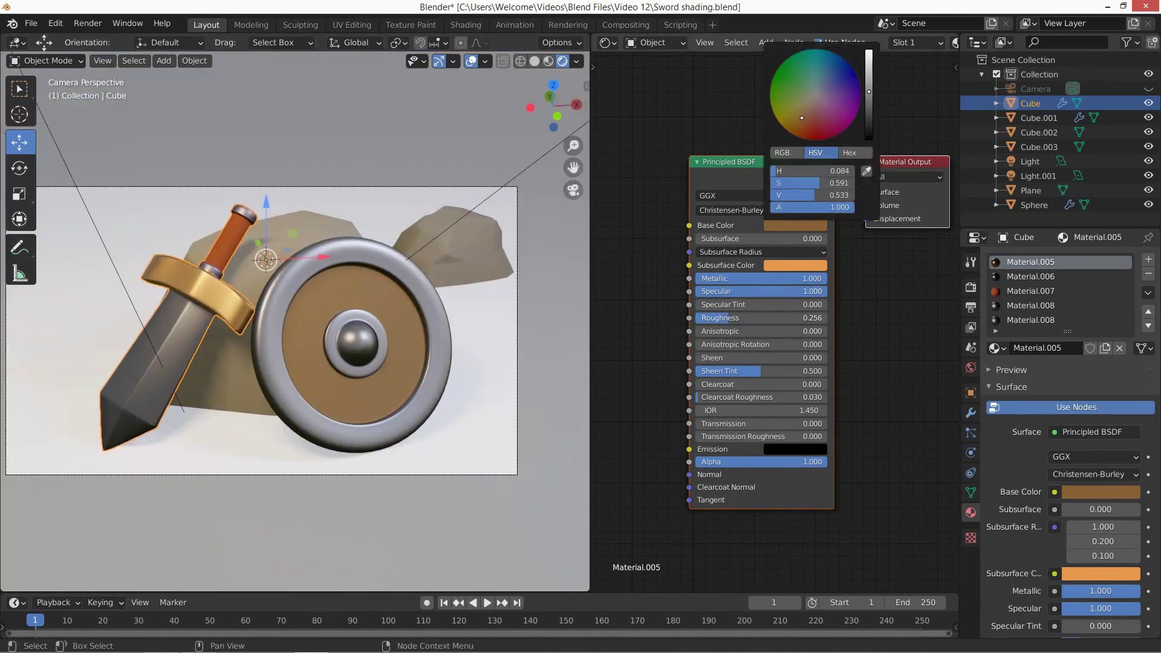
left_click(329, 219)
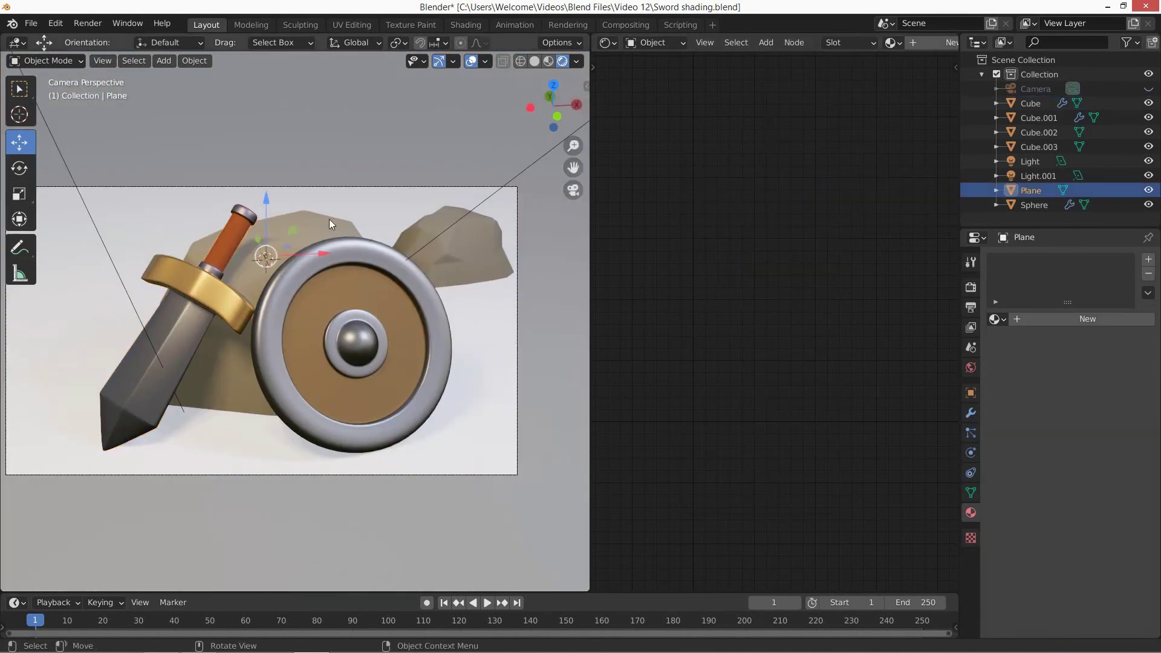
Brighten the blade material's base color to value 0.4 and set its specular to 1 and roughness to 0.153
left_click(209, 299)
left_click(1028, 277)
left_click(804, 309)
left_click_drag(878, 217, 880, 187)
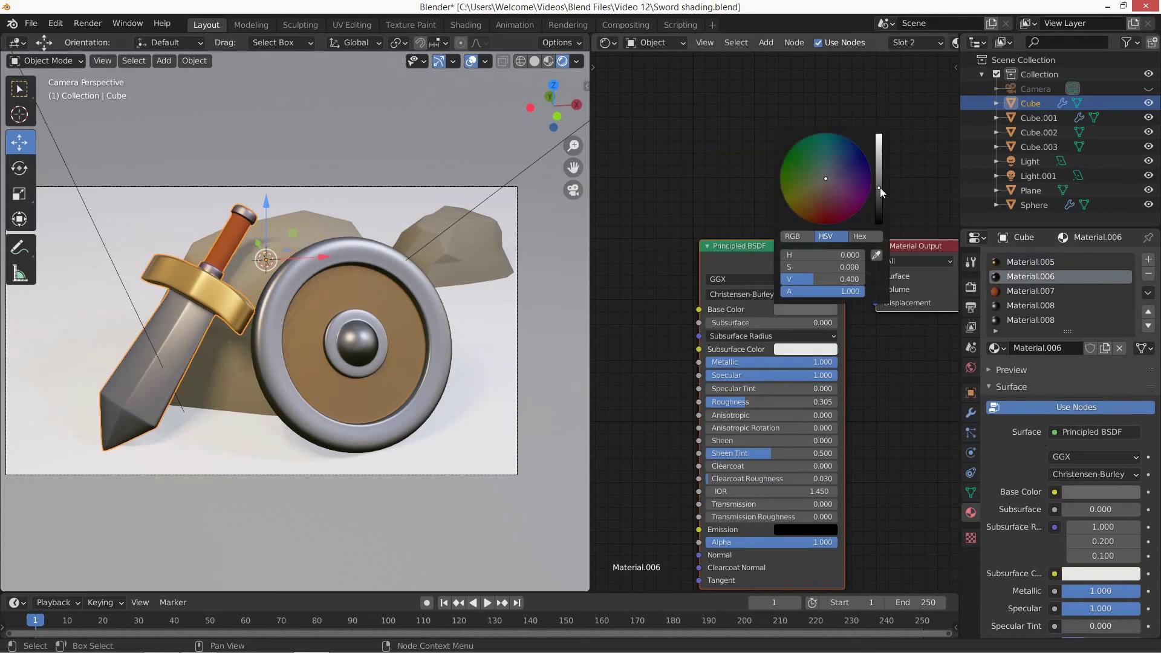
left_click_drag(770, 402, 753, 401)
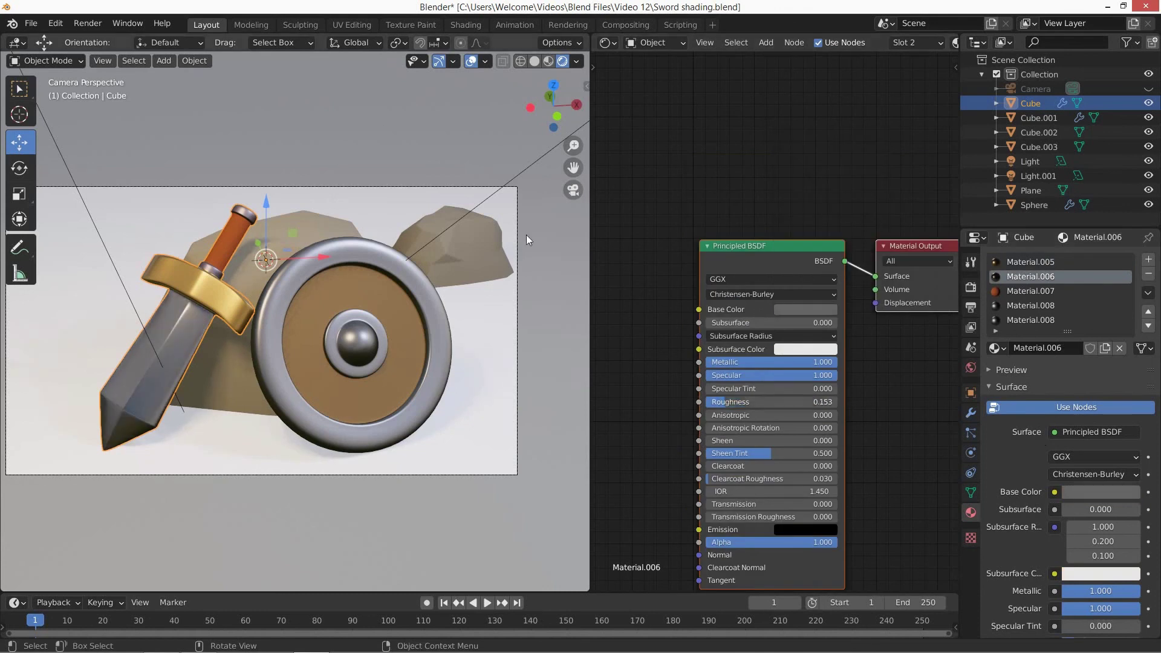
Make the handle material's base color a brighter, more saturated red-orange and save the file
left_click(1031, 291)
left_click(799, 310)
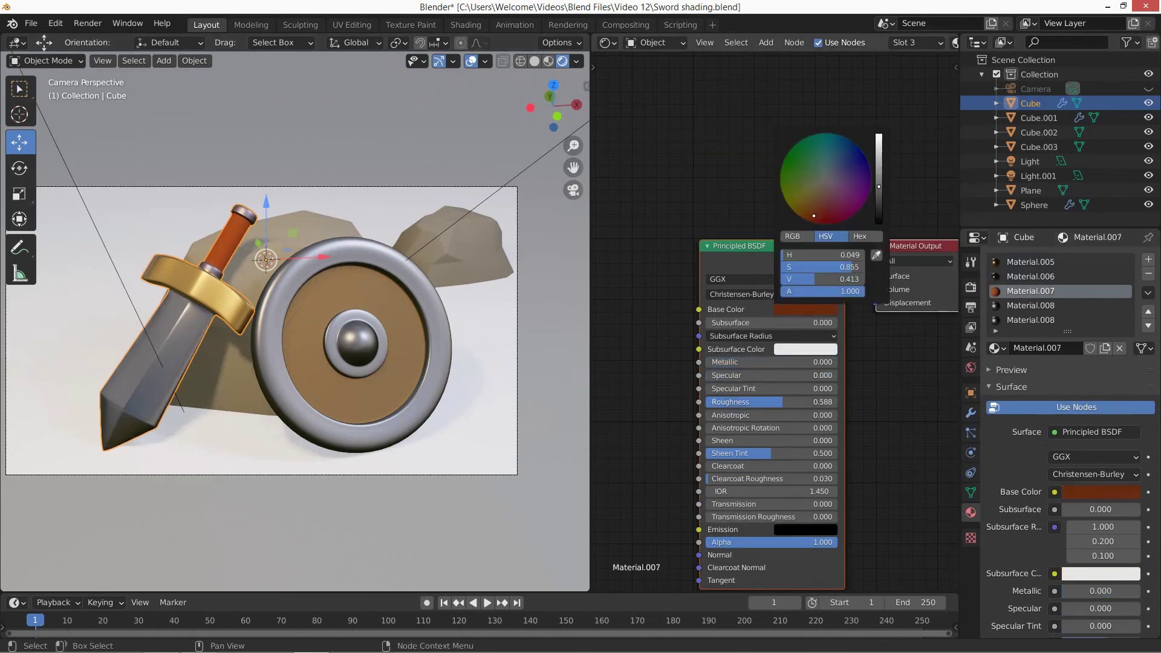
left_click(492, 208)
left_click(805, 309)
mouse_move(880, 197)
left_mouse_down()
mouse_move(879, 211)
mouse_move(879, 182)
left_mouse_up()
key("ctrl+s")
Darken the ground material to a muted brown with hue 0.120, saturation 0.281 and specular 0, and open the large rock's base color
left_click(1031, 190)
left_click(796, 309)
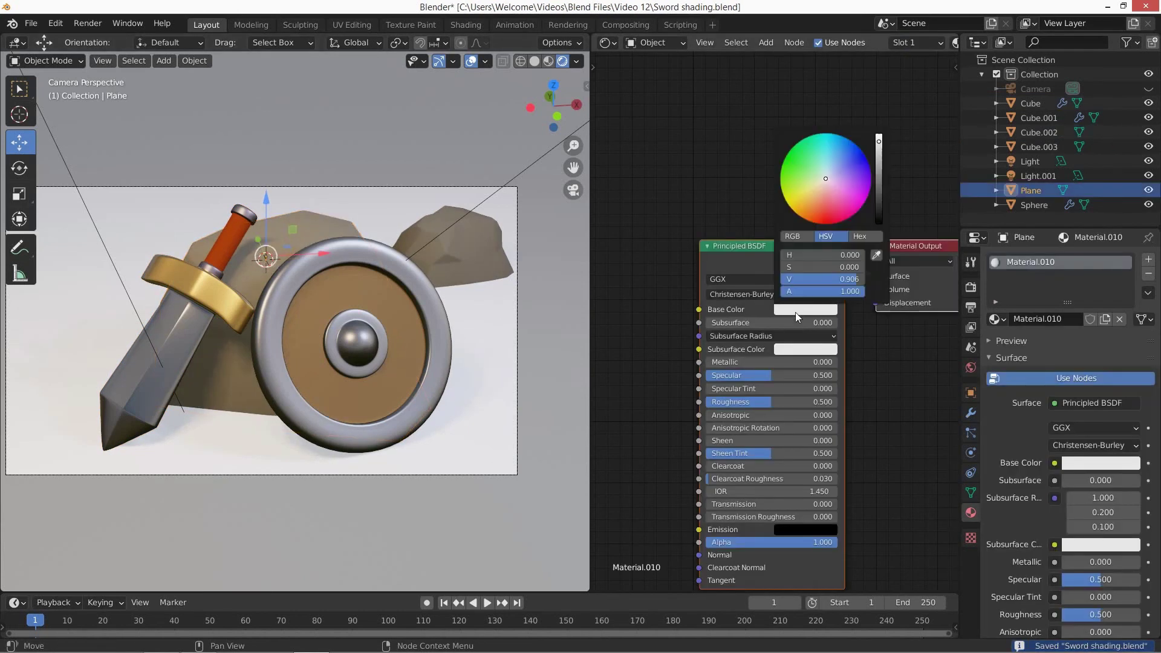
left_click(796, 309)
mouse_move(826, 178)
left_mouse_down()
mouse_move(815, 193)
mouse_move(836, 176)
mouse_move(817, 188)
left_mouse_up()
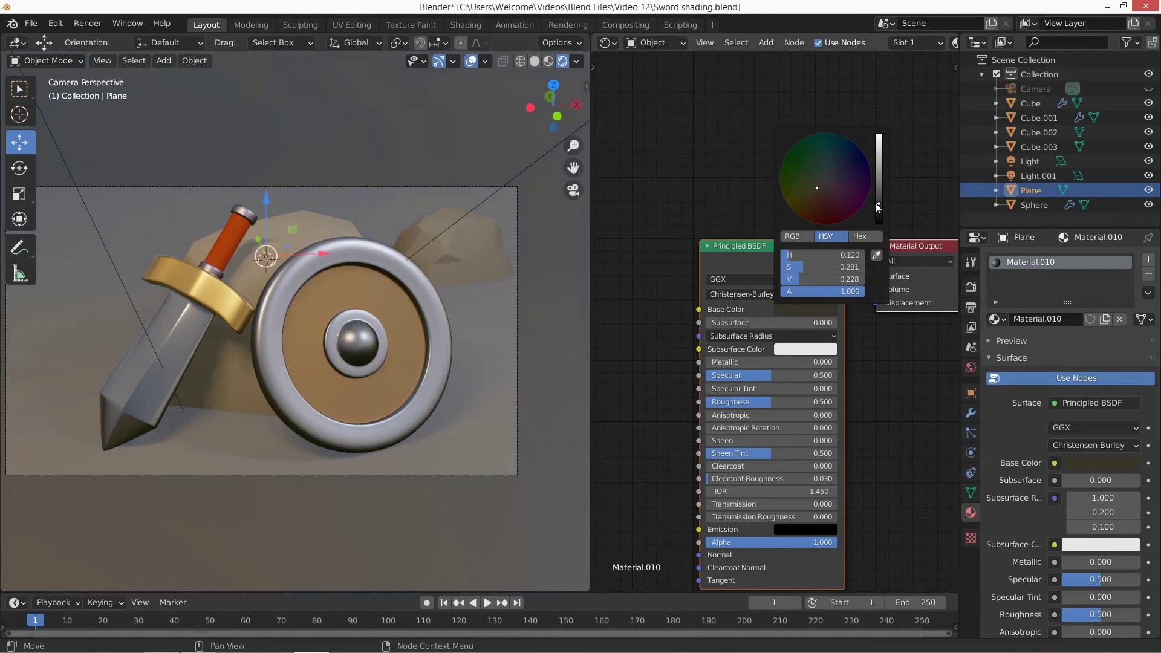
left_click_drag(777, 375, 707, 376)
left_click(363, 227)
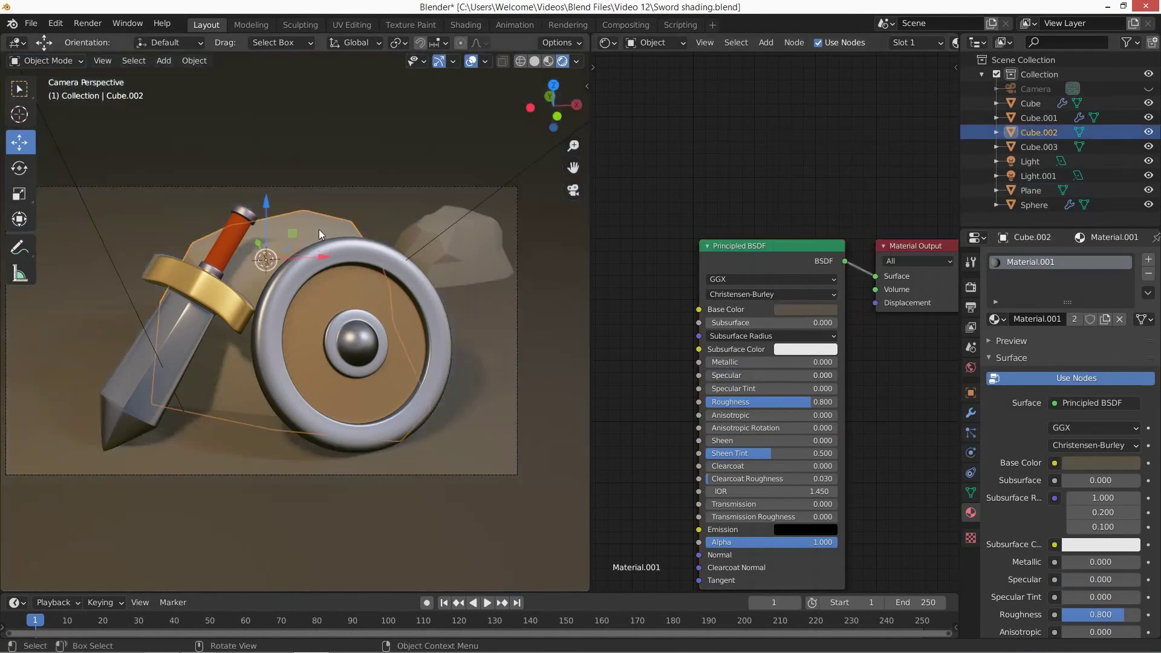
left_click(805, 309)
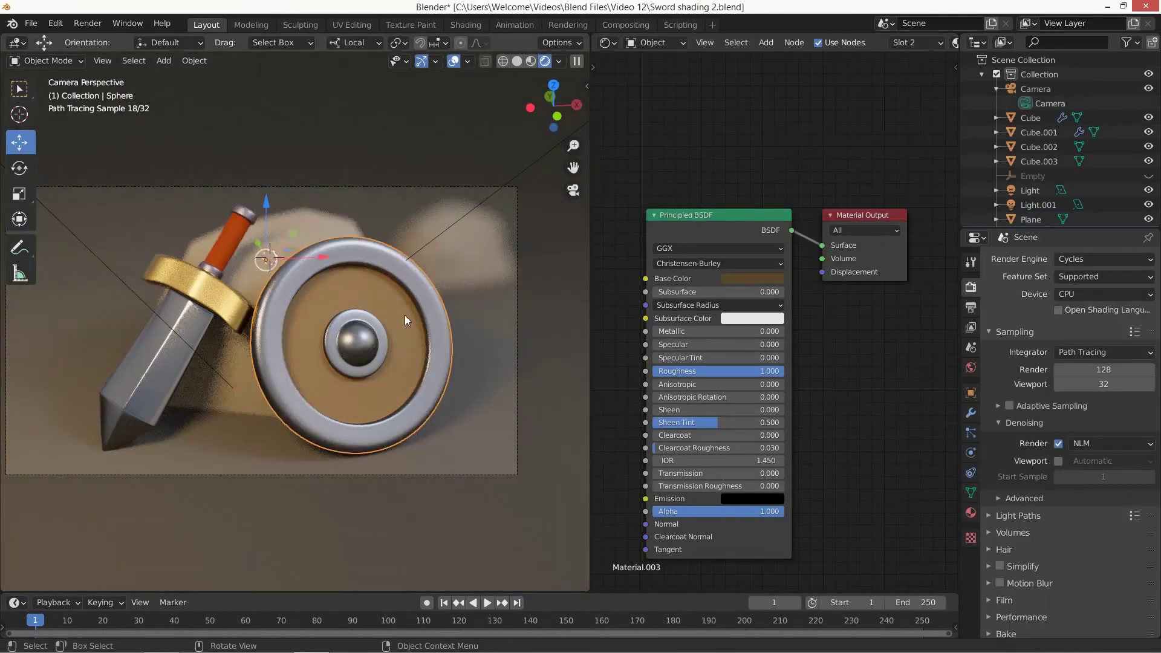
Add a centered loop cut around the shield's brown face, between the central boss and the rim, using material preview shading
middle_click_drag(404, 315, 417, 369)
scroll(462, 286, "up", 5)
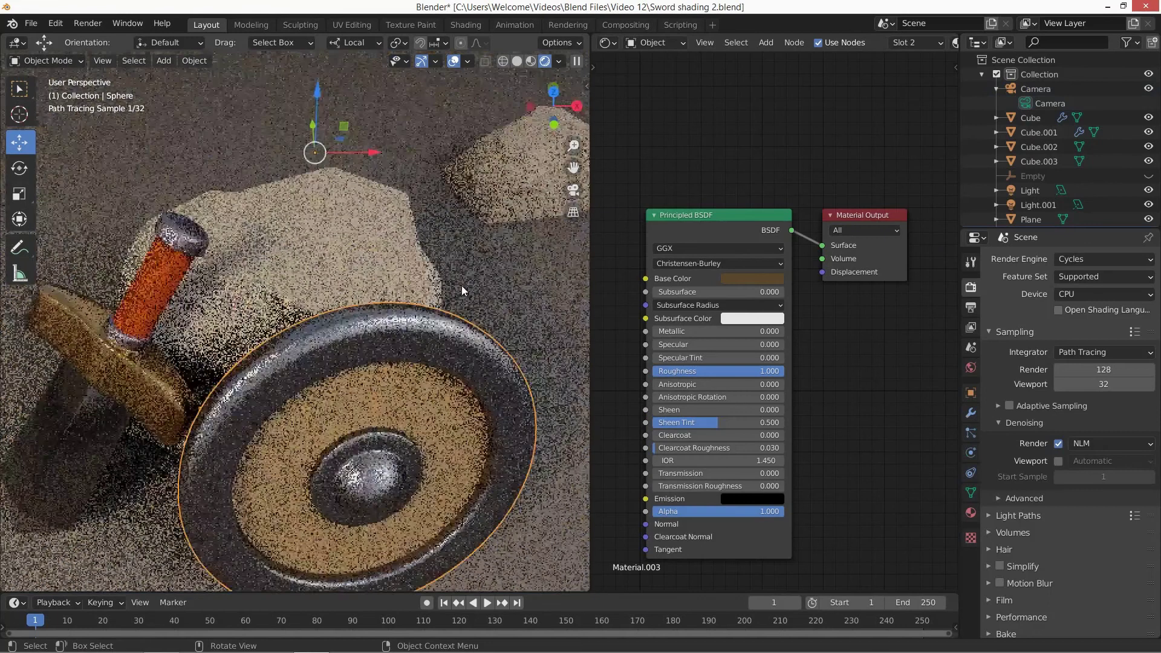
key("z")
mouse_move(462, 286)
middle_mouse_down()
mouse_move(420, 275)
mouse_move(427, 251)
middle_mouse_up()
middle_click_drag(427, 251, 451, 324, "shift")
key("Tab")
key("ctrl+r")
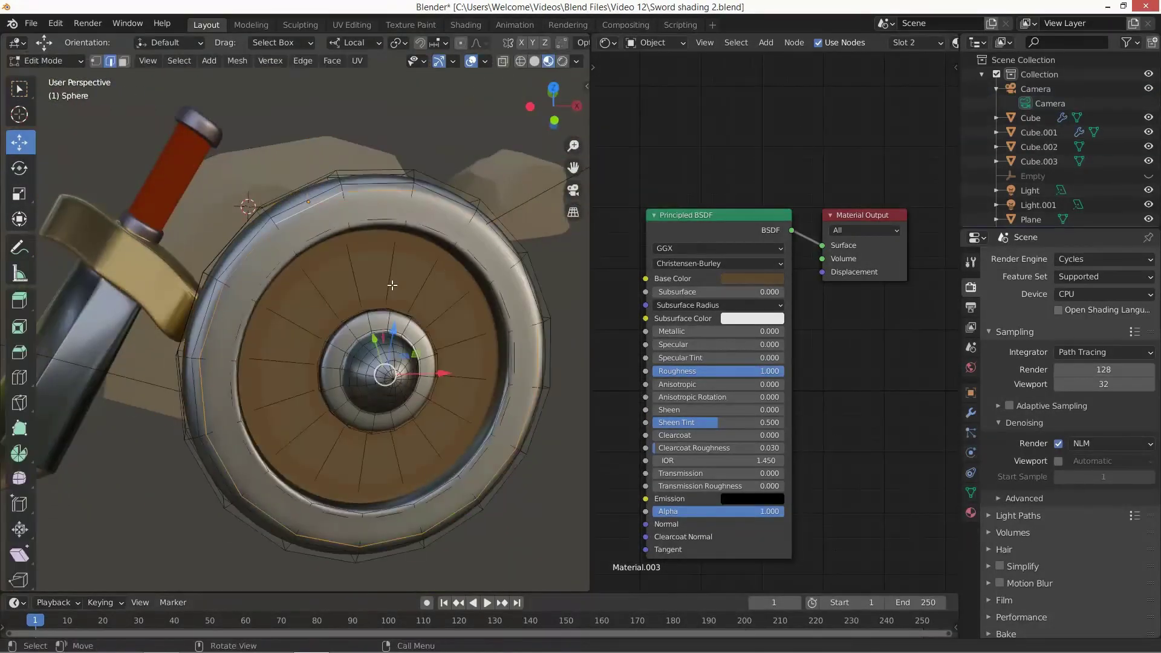
left_click(392, 285)
left_click(393, 285)
Select the shield boss's vertices, growing the selection from its center point out to the metal ring's edge
key("1")
left_click(387, 375)
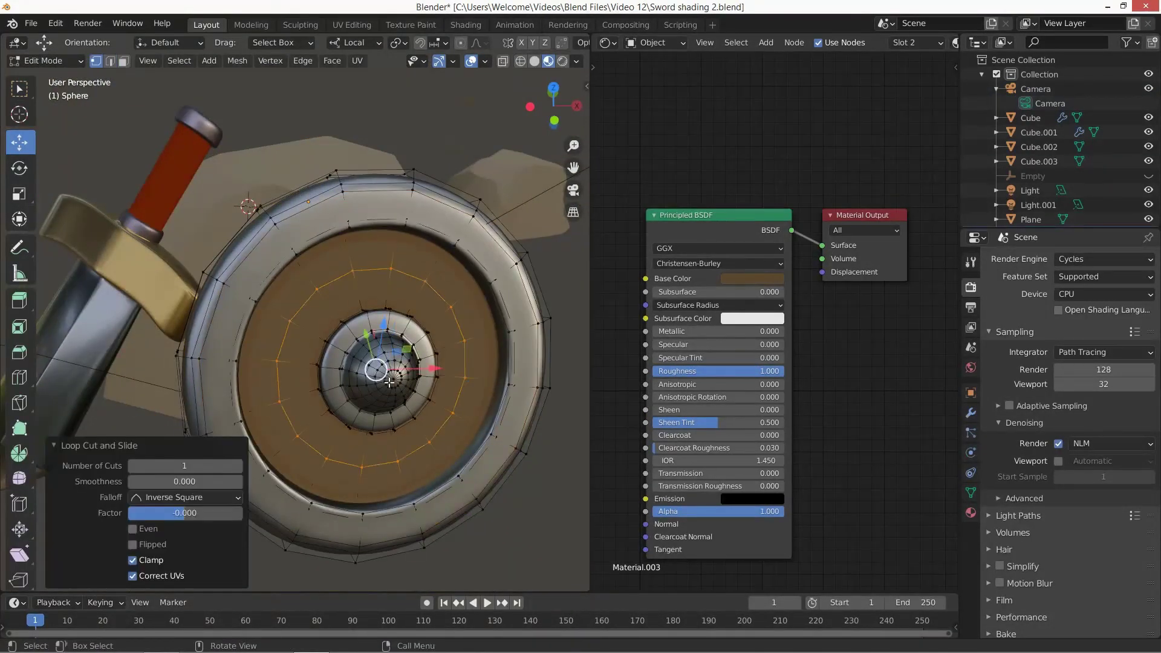
key("ctrl+KP_Add")
key("ctrl+KP_Add")
key("ctrl+KP_Add")
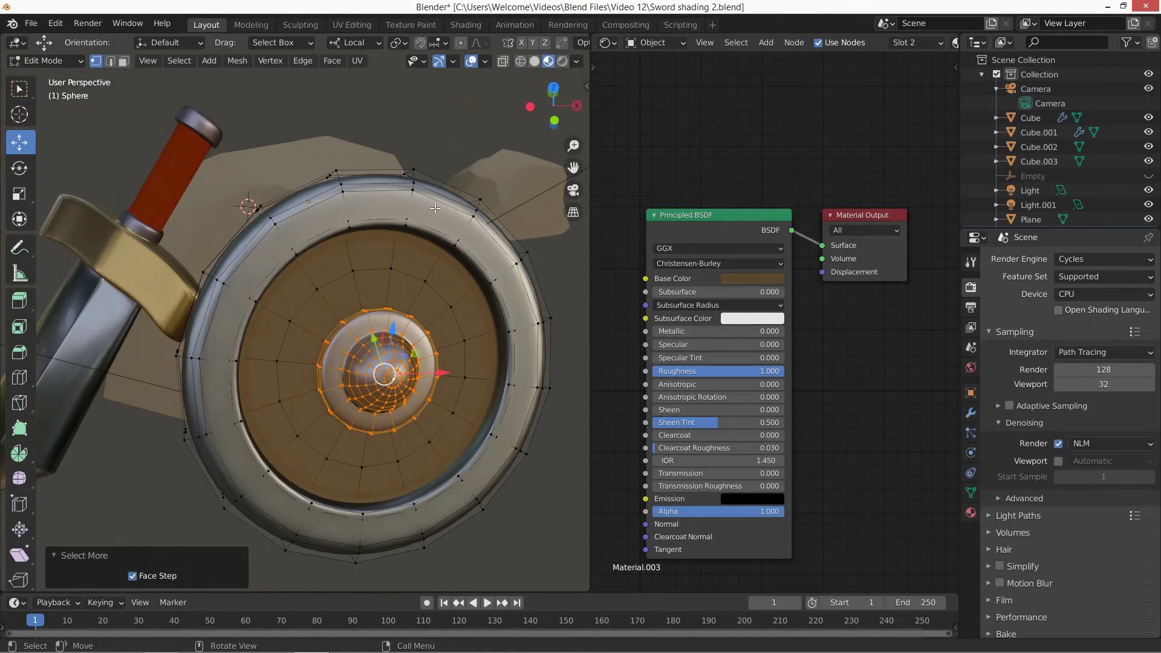
Enable smooth proportional editing with size 0.751 and move the shield's boss by about 0.011 m, -0.022 m and 0.009 m in X, Y and Z
key("g")
right_click(404, 380)
scroll(405, 381, "up", 2)
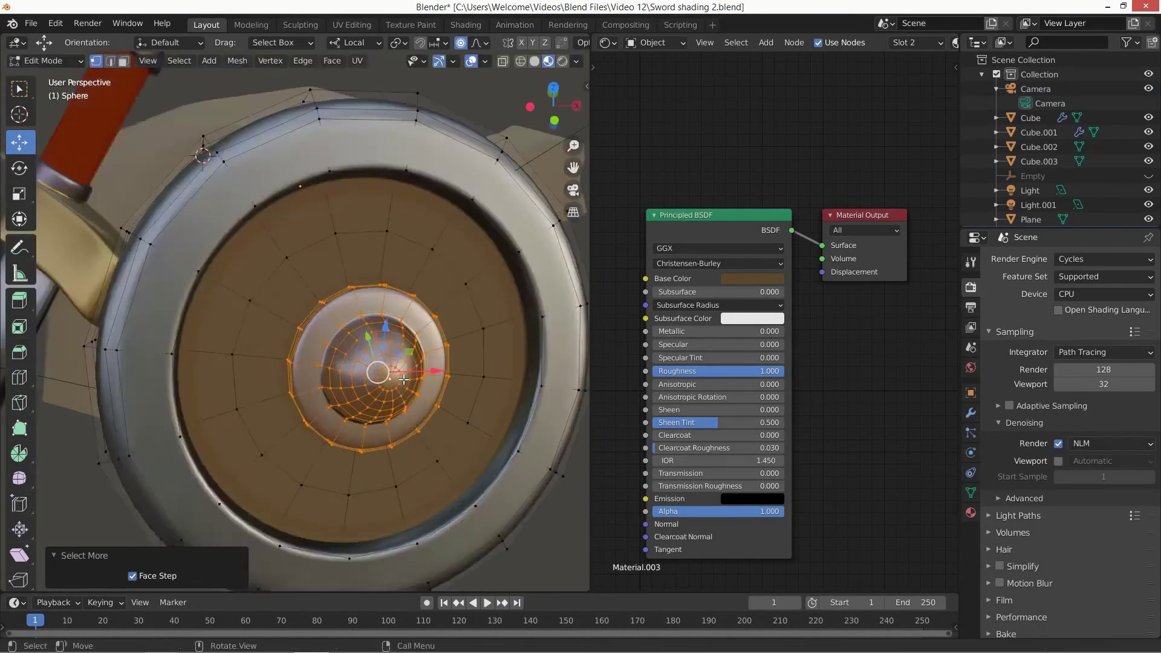
scroll(405, 380, "down", 2)
key("g")
scroll(404, 381, "up", 20)
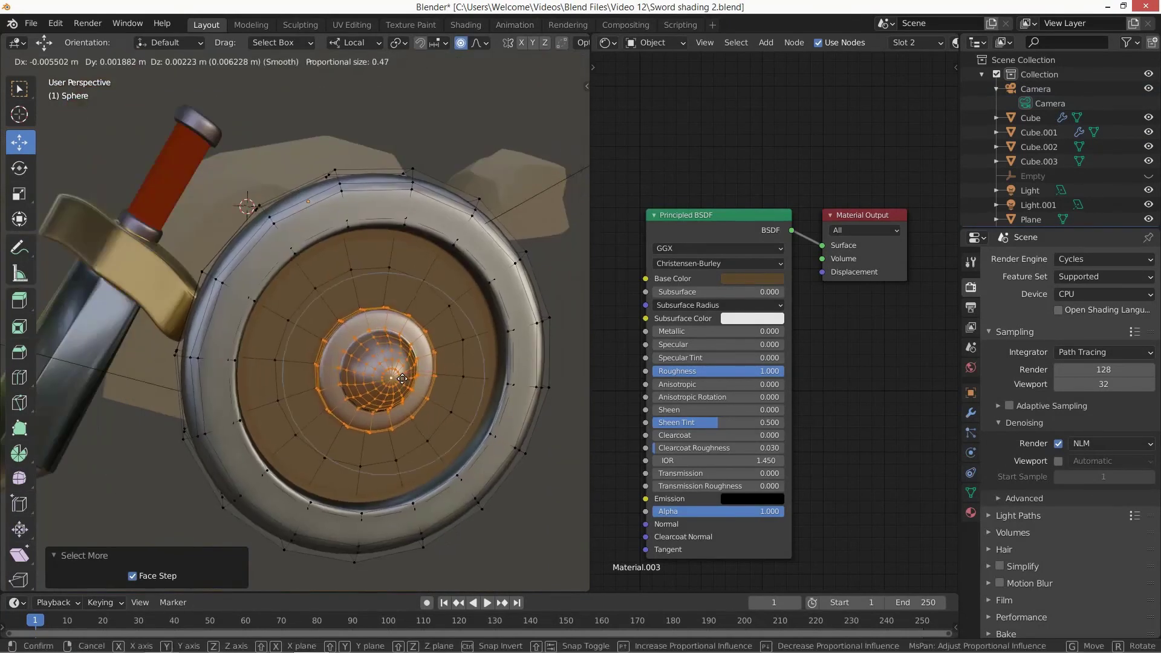
right_click(403, 383)
middle_click_drag(403, 383, 23, 274)
key("g")
left_click(403, 367)
left_click_drag(327, 383, 339, 381)
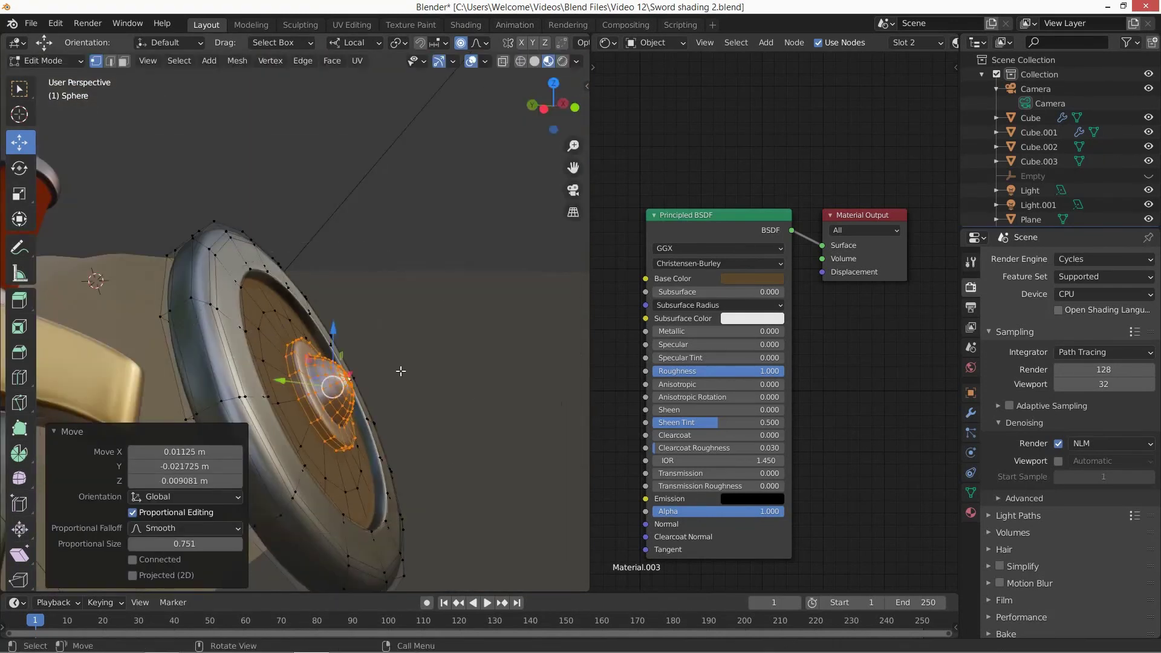
Nudge the boss further with proportional editing from several angles, and return to object mode in the camera view
middle_click_drag(399, 370, 320, 422)
left_click_drag(408, 426, 398, 421)
scroll(400, 420, "down", 3)
middle_click_drag(405, 416, 478, 393)
left_click_drag(335, 400, 341, 397)
middle_click_drag(478, 402, 357, 483)
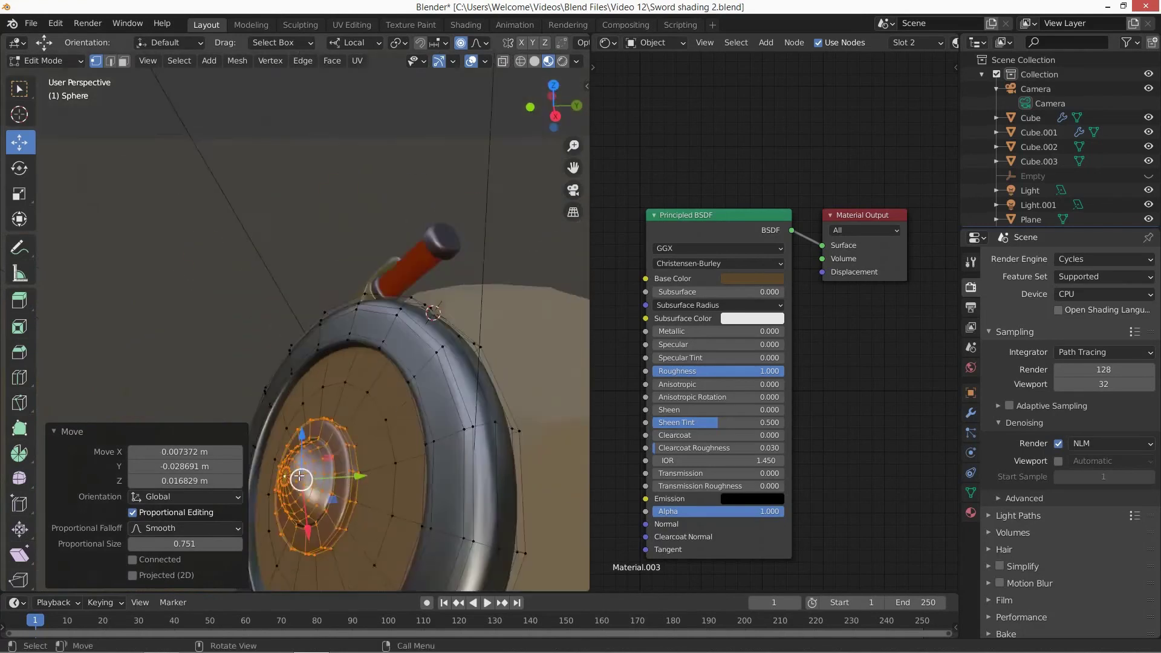
left_click_drag(306, 478, 305, 478)
scroll(363, 441, "down", 2)
middle_click_drag(402, 424, 484, 425)
key("KP_0")
key("Tab")
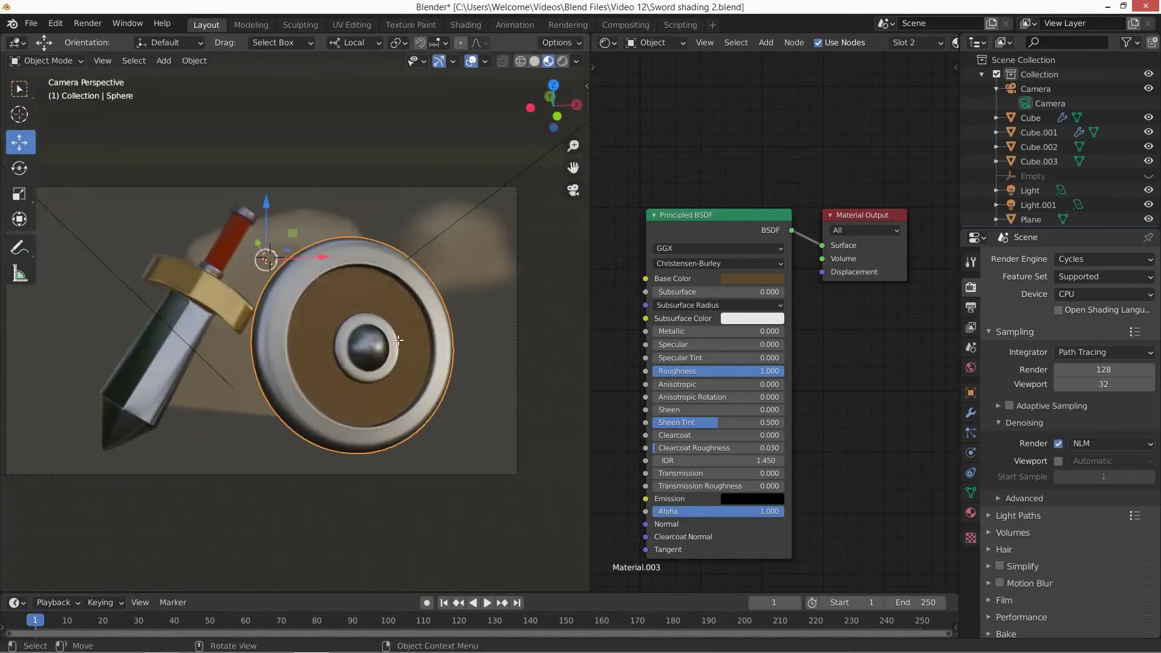
Center the boss on the shield through the camera view, moving it about 0.016 m along local Z and -0.02 m along local X
key("Tab")
mouse_move(373, 303)
left_mouse_down()
mouse_move(373, 291)
mouse_move(371, 301)
left_mouse_up()
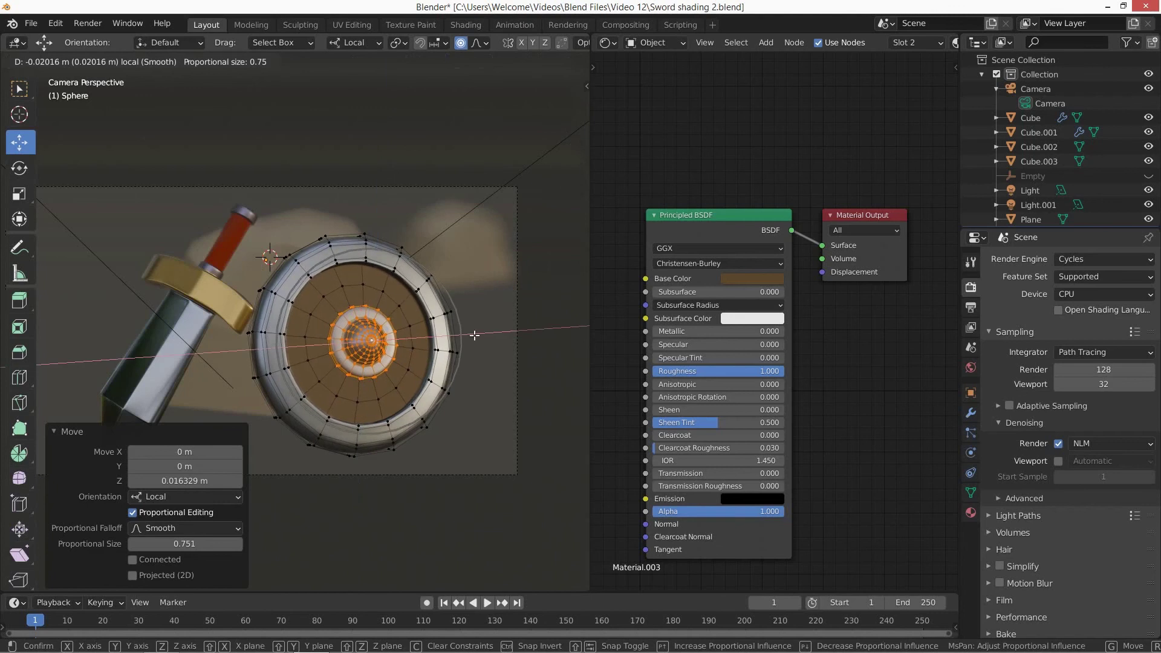
key("Tab")
left_click(475, 335)
mouse_move(419, 307)
middle_mouse_down()
mouse_move(330, 371)
mouse_move(387, 312)
middle_mouse_up()
key("KP_0")
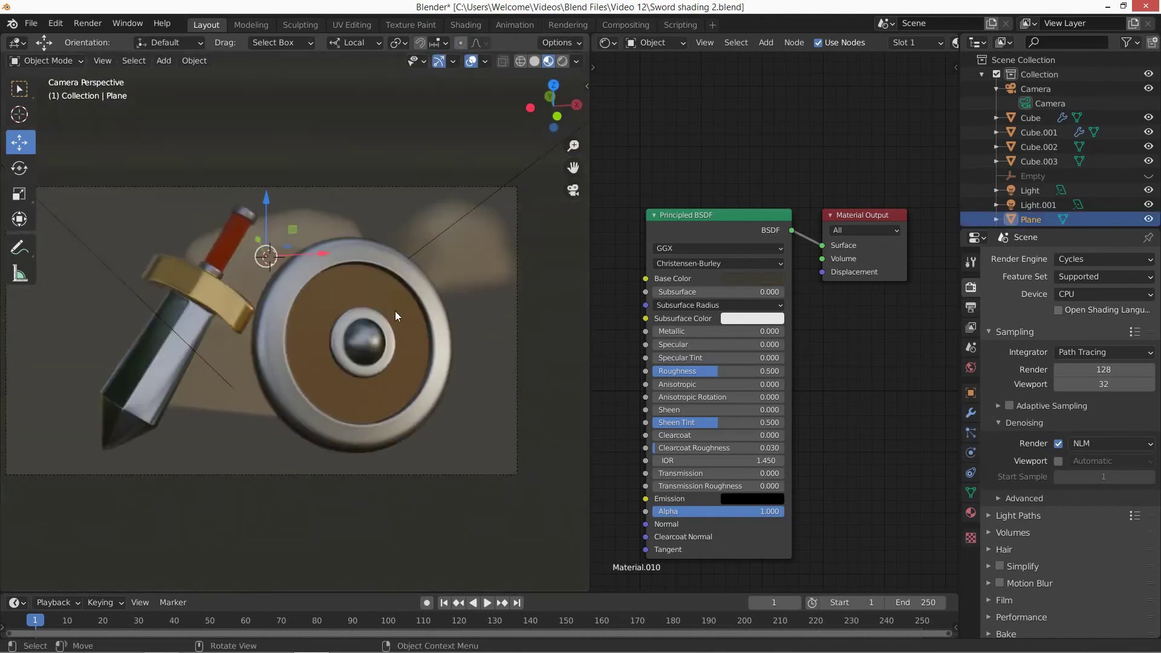
Show the scene with rendered viewport shading and start rendering the final image
left_click(563, 61)
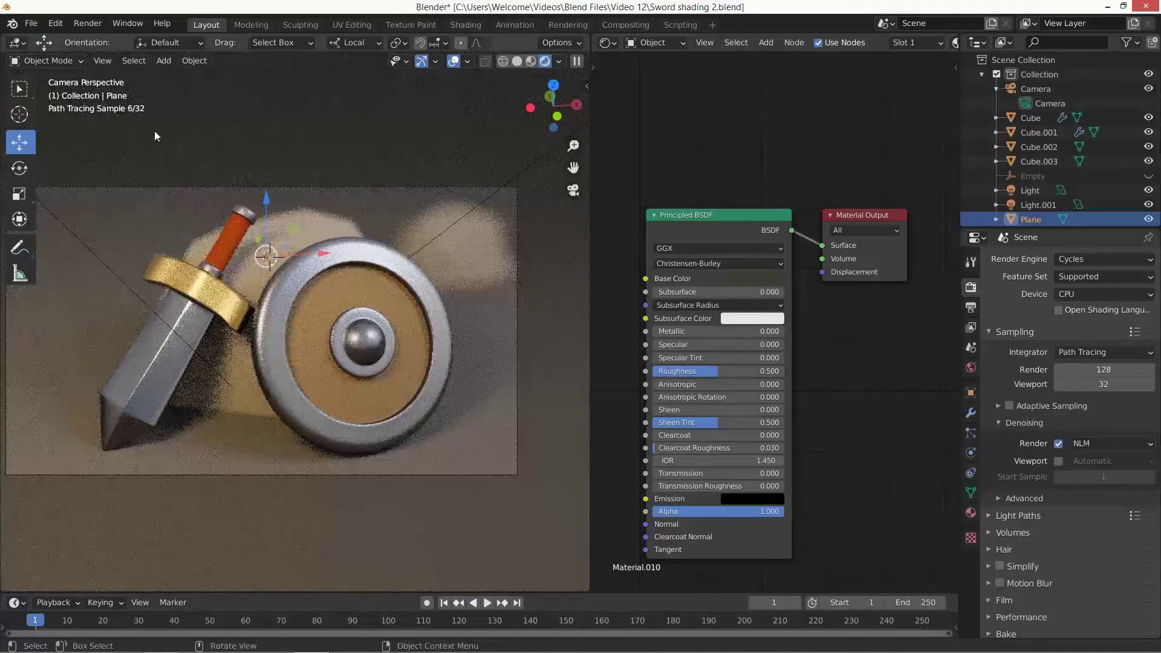
left_click(91, 24)
left_click(93, 39)
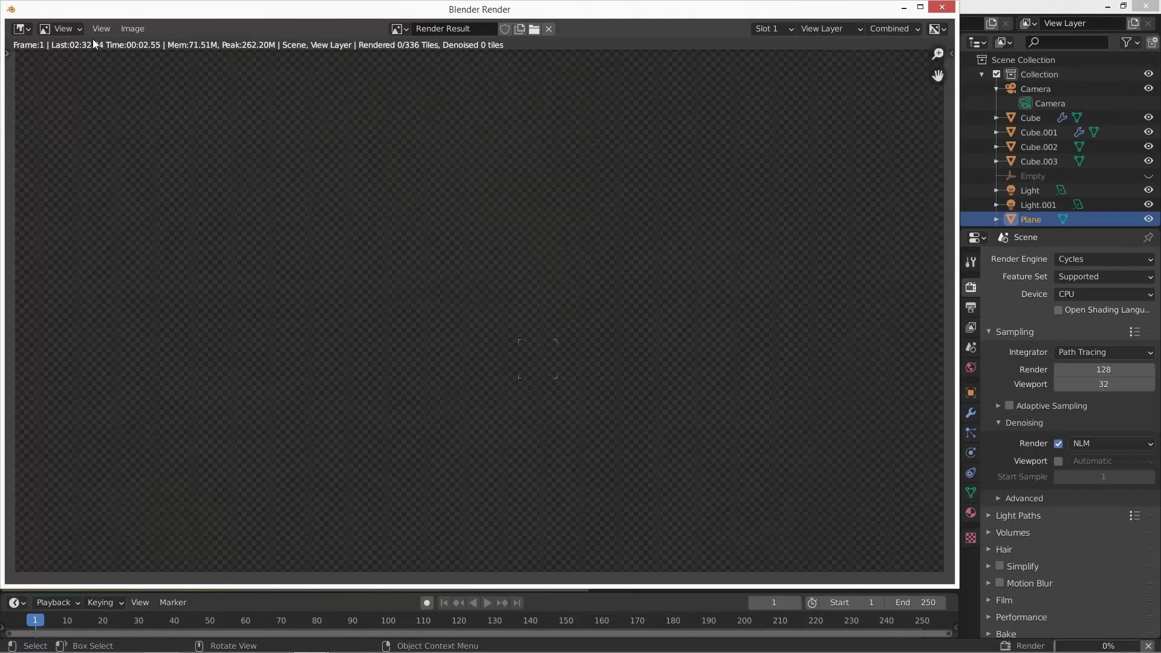